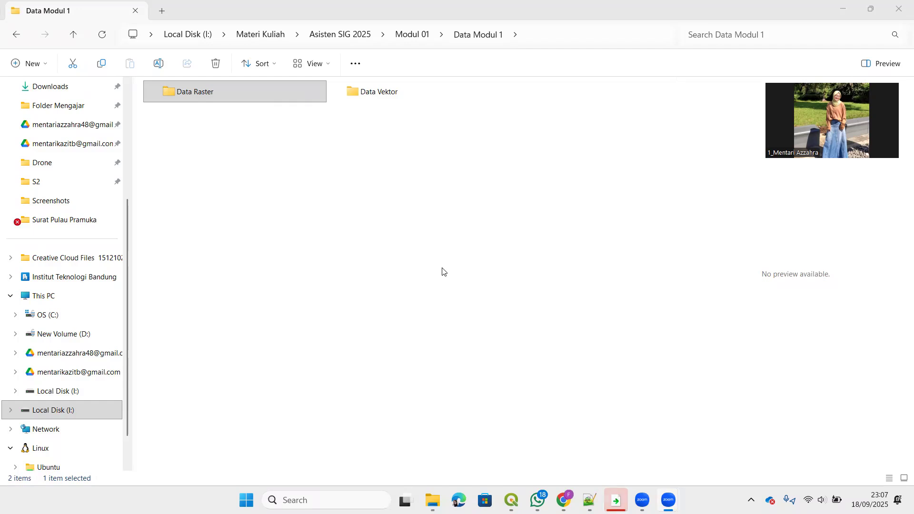
- Open the Data Raster > 01-Population folder and select both gpw_v4_population_count_rev11 TIF files, for 2000 and 2010
{"action": "double_click", "coordinate": [251, 95]}
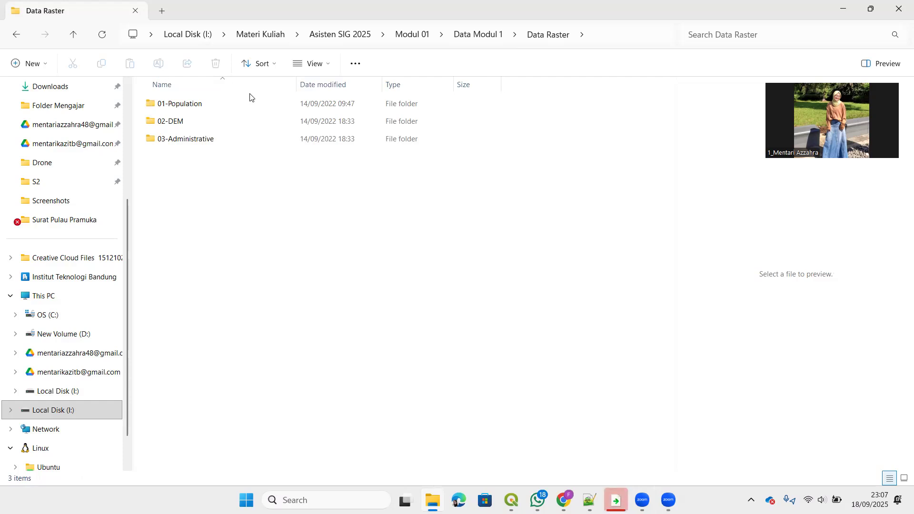
{"action": "double_click", "coordinate": [228, 102]}
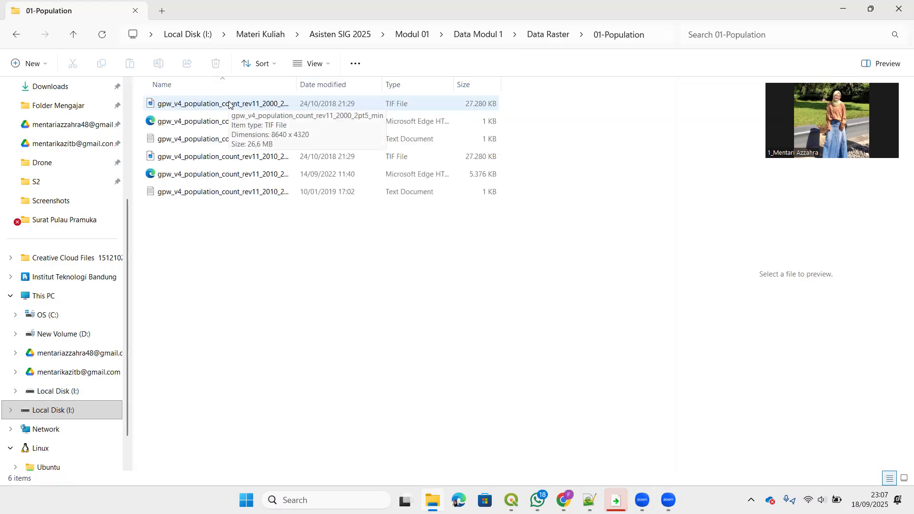
{"action": "left_click", "coordinate": [229, 104]}
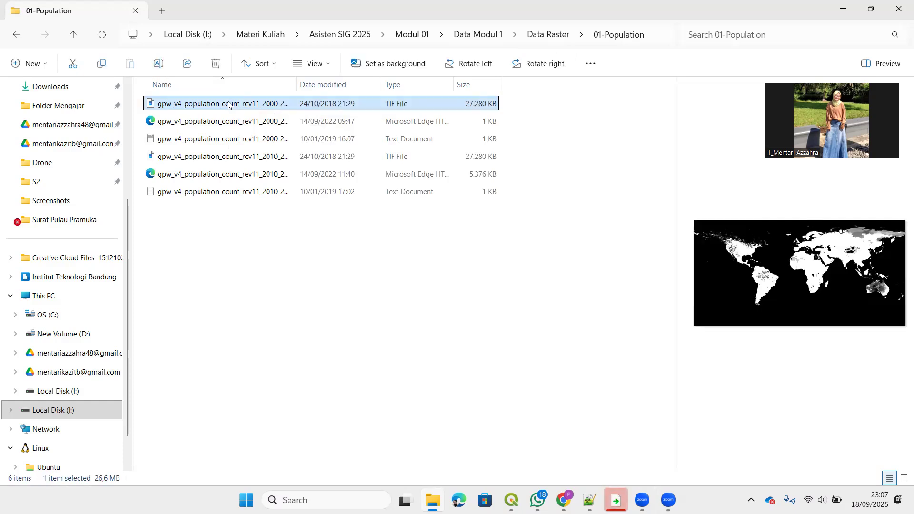
{"action": "left_click", "coordinate": [221, 157], "text": "ctrl"}
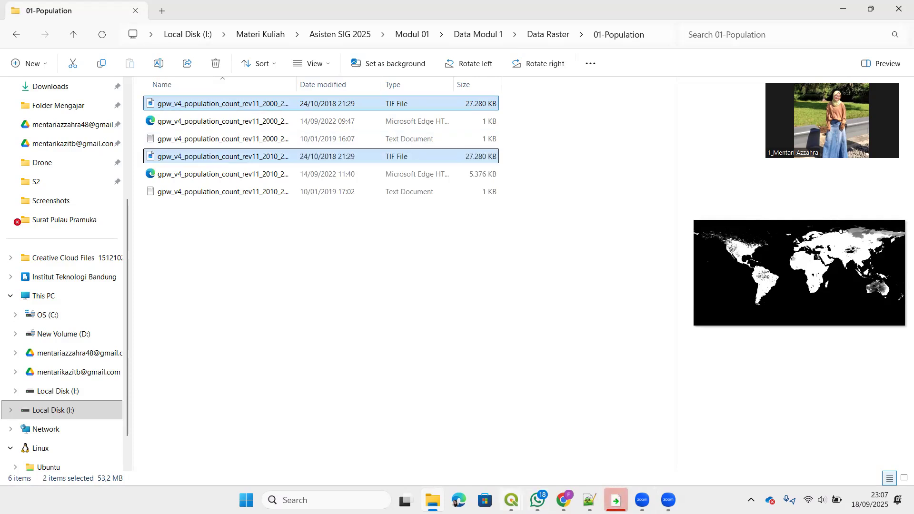
- Switch to QGIS, closing the added_geom_info attribute table, and hide the added_geom_info and ne_10m_admin_0_countries layers
{"action": "mouse_move", "coordinate": [511, 499]}
{"action": "left_click", "coordinate": [547, 397]}
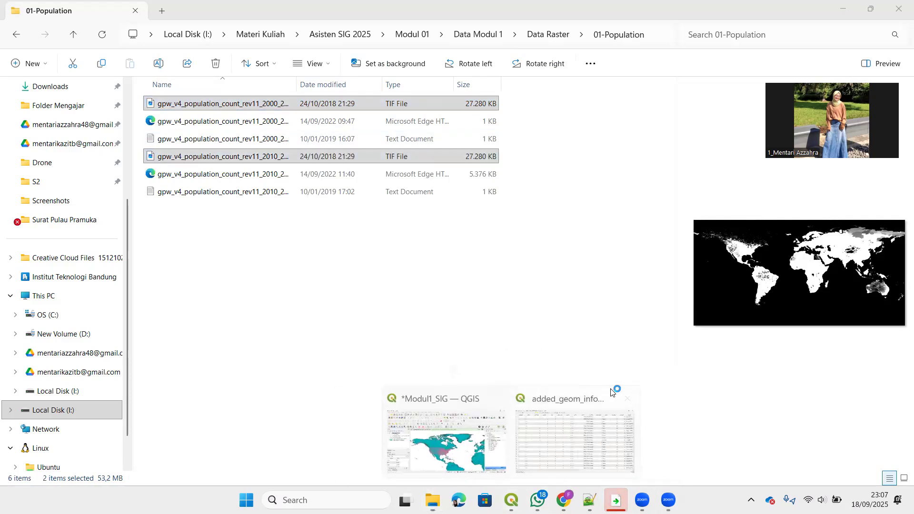
{"action": "left_click", "coordinate": [626, 398]}
{"action": "left_click", "coordinate": [509, 425]}
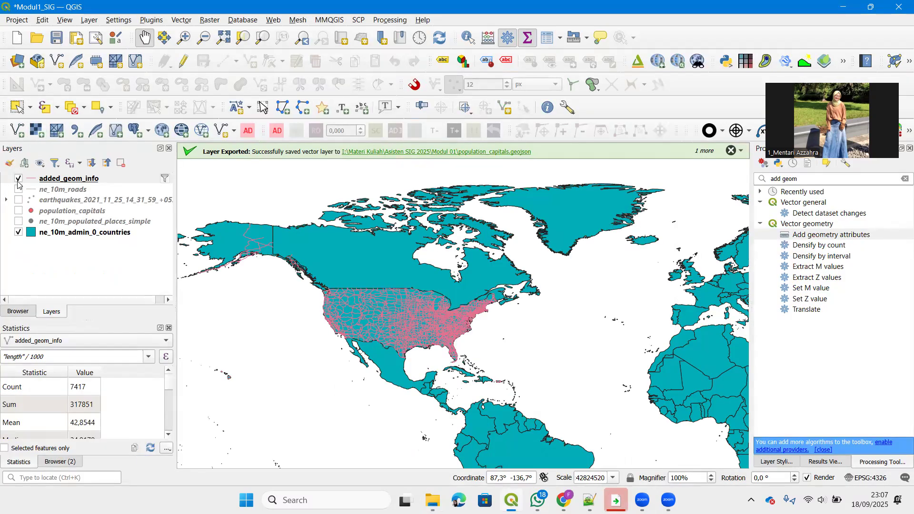
{"action": "left_click", "coordinate": [18, 181]}
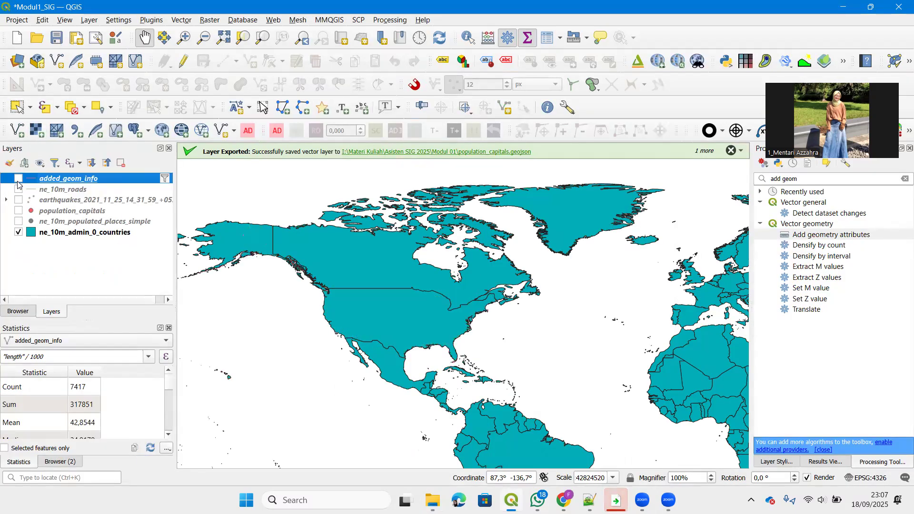
{"action": "left_click", "coordinate": [19, 231]}
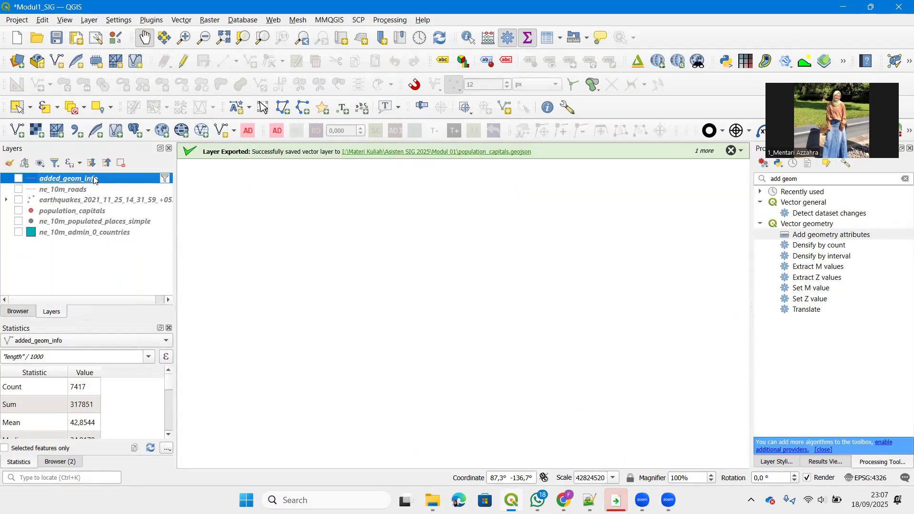
- Group all six existing layers into a collapsed group named "Modul 1 - Data Vektor"
{"action": "left_click", "coordinate": [81, 234]}
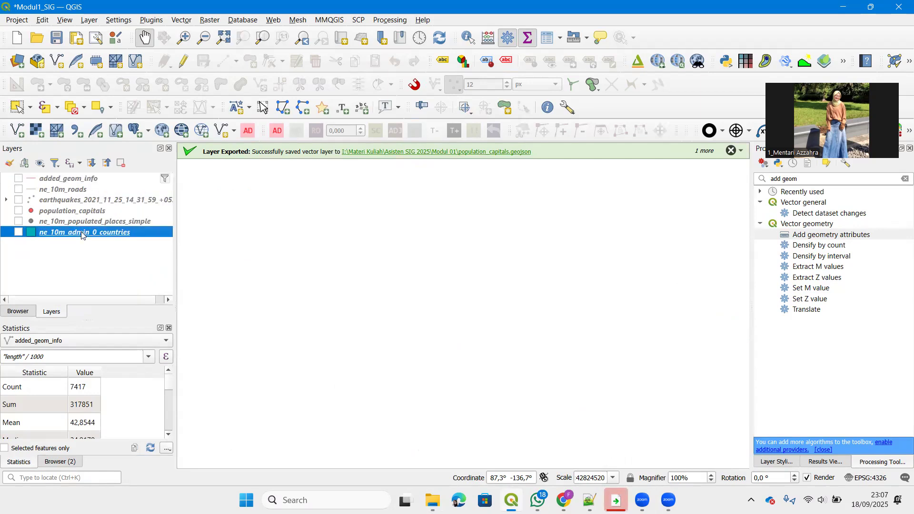
{"action": "left_click", "coordinate": [76, 181], "text": "shift"}
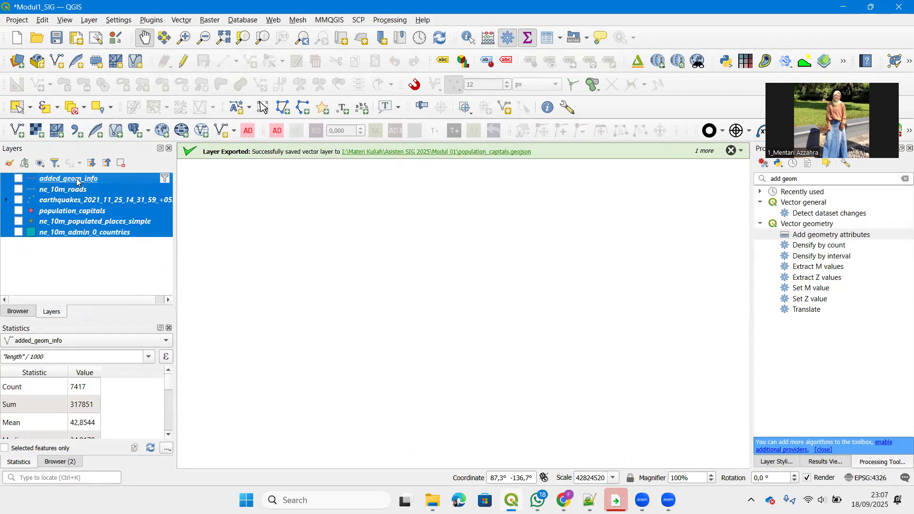
{"action": "key", "text": "ctrl+g"}
{"action": "type", "text": "Modul Data Vektor"}
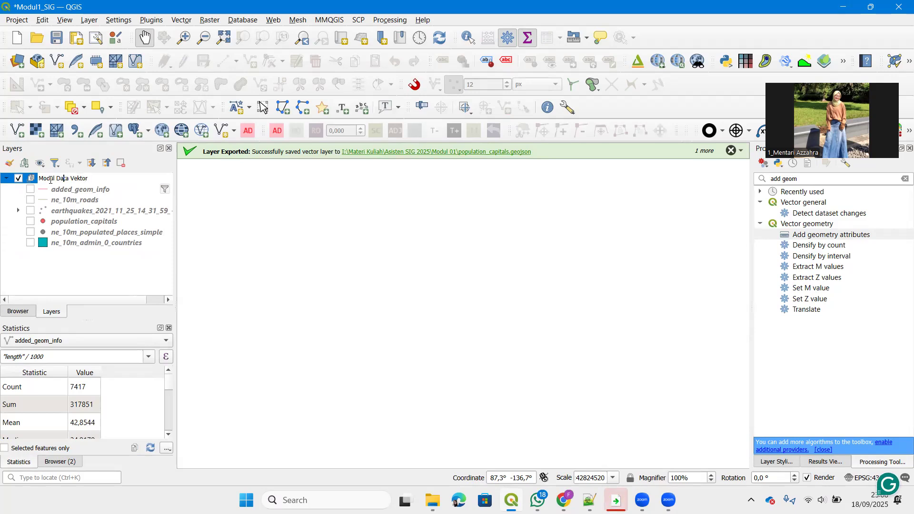
{"action": "key", "text": "ctrl+Left"}
{"action": "key", "text": "ctrl+Left"}
{"action": "type", "text": "1 -"}
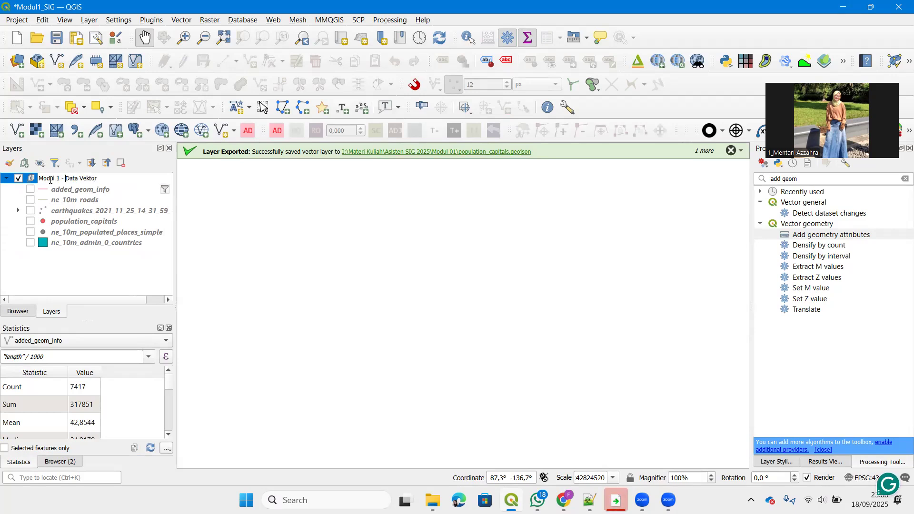
{"action": "key", "text": "Return"}
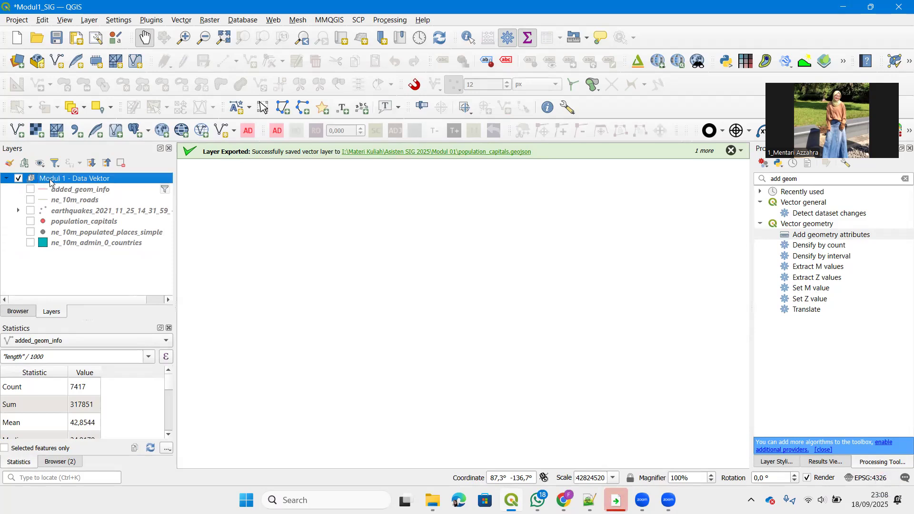
{"action": "left_click", "coordinate": [6, 179]}
{"action": "left_click", "coordinate": [132, 232]}
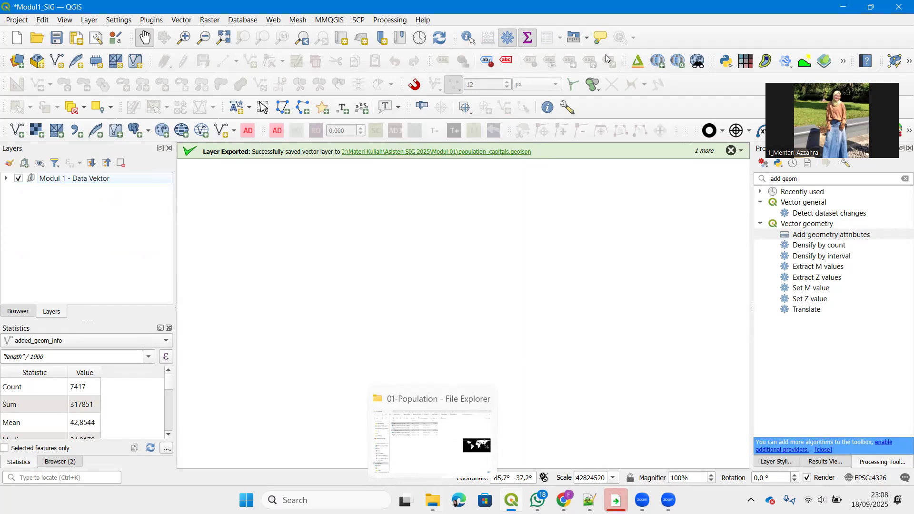
- Add the two selected population TIF files for 2000 and 2010 from File Explorer to the QGIS project
{"action": "left_click", "coordinate": [419, 428]}
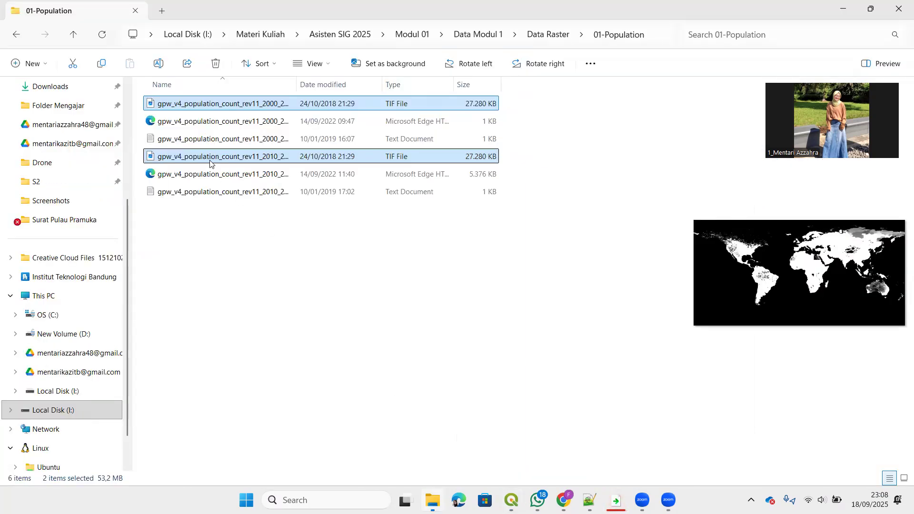
{"action": "left_click_drag", "start_coordinate": [227, 104], "coordinate": [379, 236]}
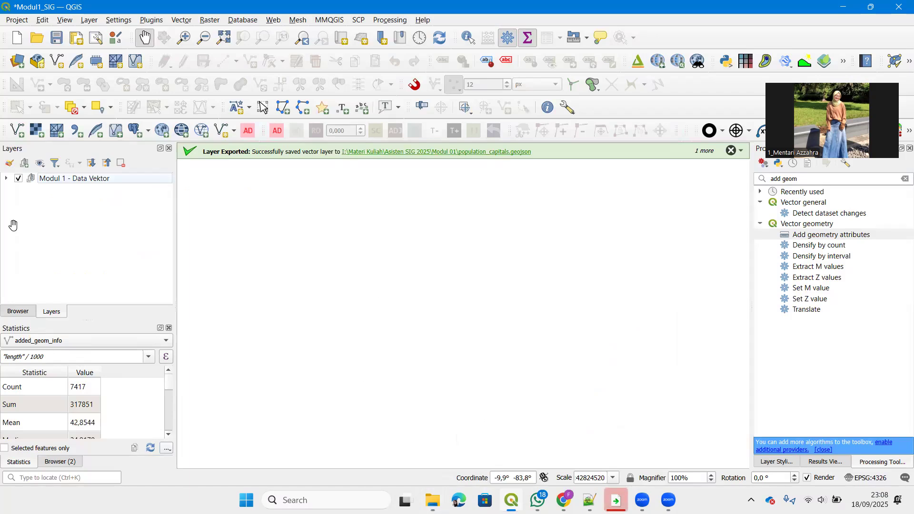
{"action": "left_click", "coordinate": [7, 178]}
{"action": "left_click", "coordinate": [7, 178]}
- Move both population rasters out of the Modul 1 - Data Vektor group to above it and collapse their legends
{"action": "left_click", "coordinate": [61, 190]}
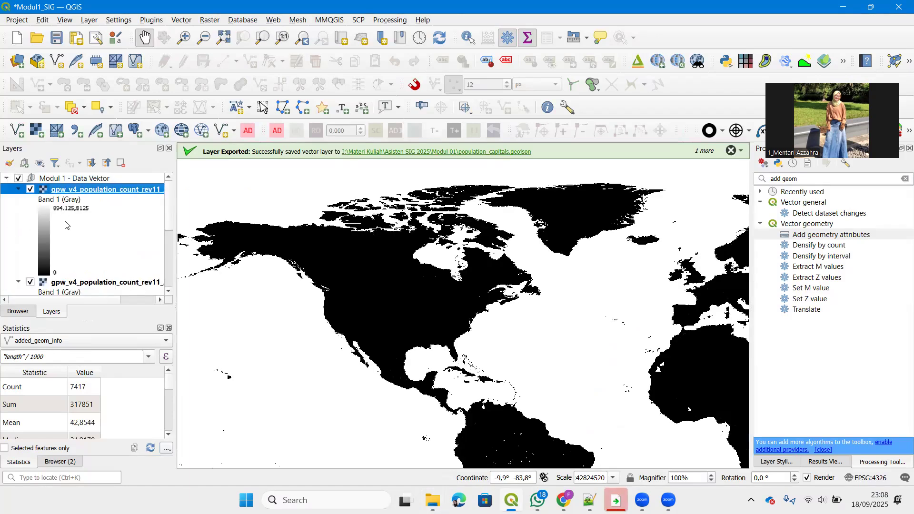
{"action": "left_click", "coordinate": [59, 283], "text": "ctrl"}
{"action": "left_click_drag", "start_coordinate": [59, 282], "coordinate": [73, 178]}
{"action": "scroll", "coordinate": [76, 244], "scroll_direction": "up", "scroll_amount": 3}
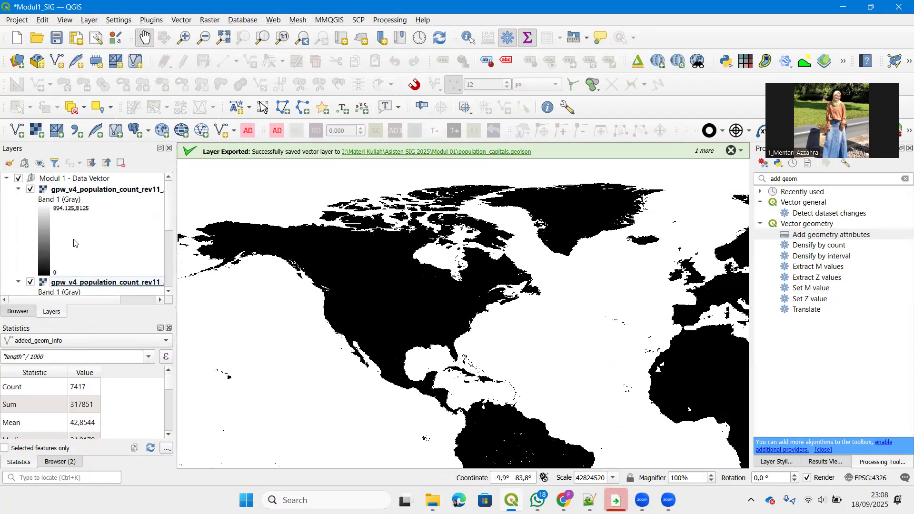
{"action": "left_click", "coordinate": [51, 190]}
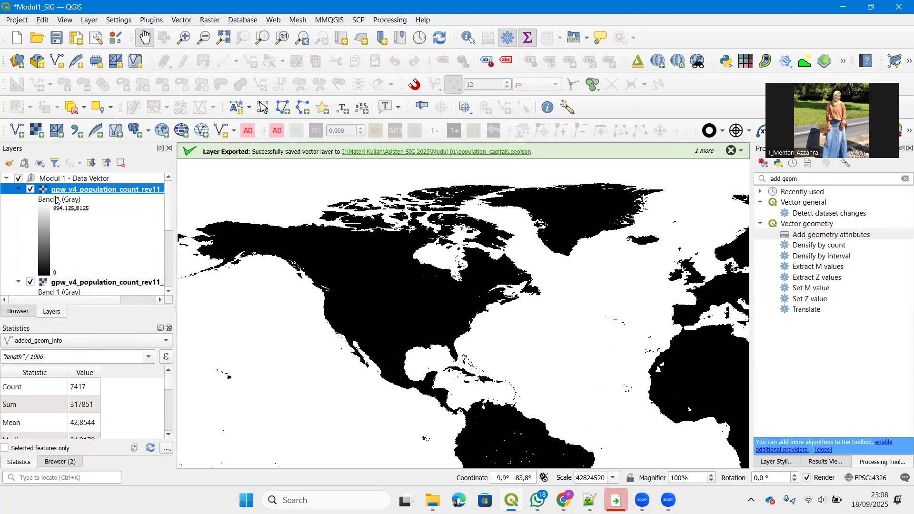
{"action": "left_click", "coordinate": [74, 284], "text": "ctrl"}
{"action": "left_click_drag", "start_coordinate": [74, 283], "coordinate": [88, 176]}
{"action": "scroll", "coordinate": [53, 227], "scroll_direction": "up", "scroll_amount": 3}
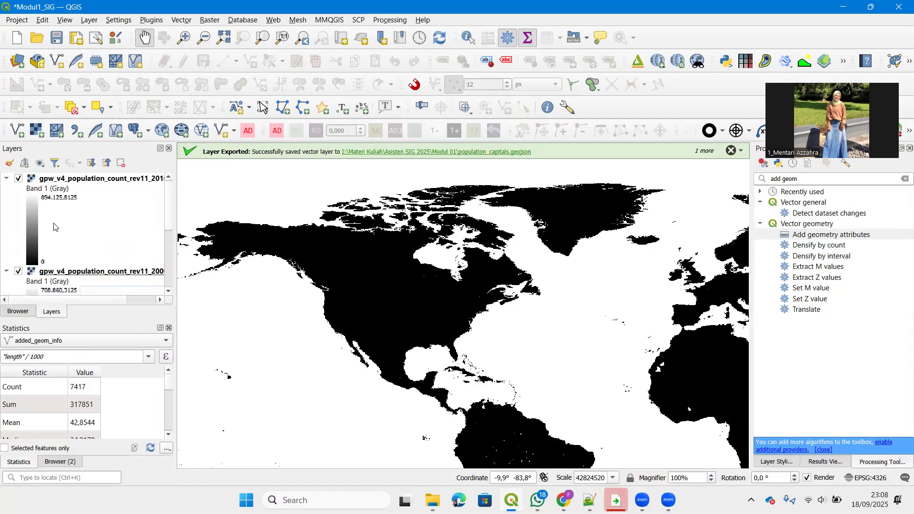
{"action": "left_click", "coordinate": [6, 178]}
{"action": "left_click", "coordinate": [7, 189]}
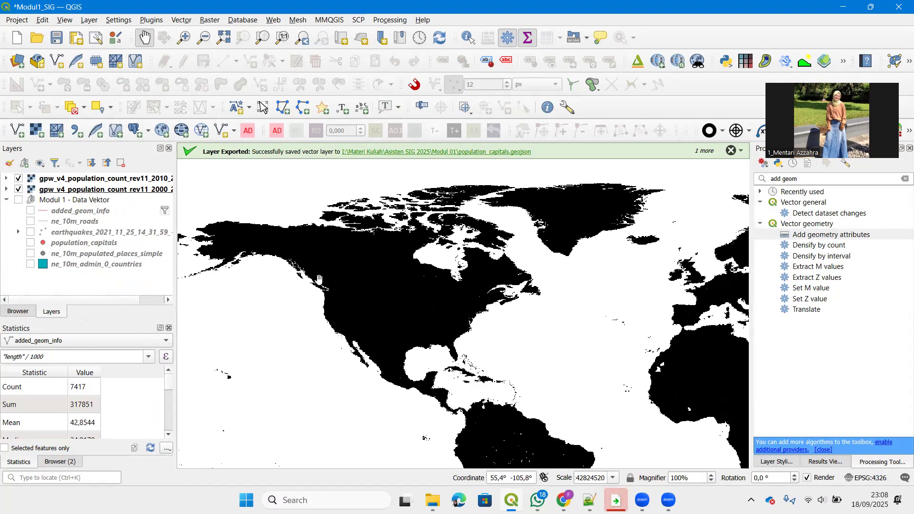
- Set the 2010 population raster's symbology to Singleband pseudocolor with a 2.0 to 98.0% cumulative count cut
{"action": "scroll", "coordinate": [317, 280], "scroll_direction": "down", "scroll_amount": 3}
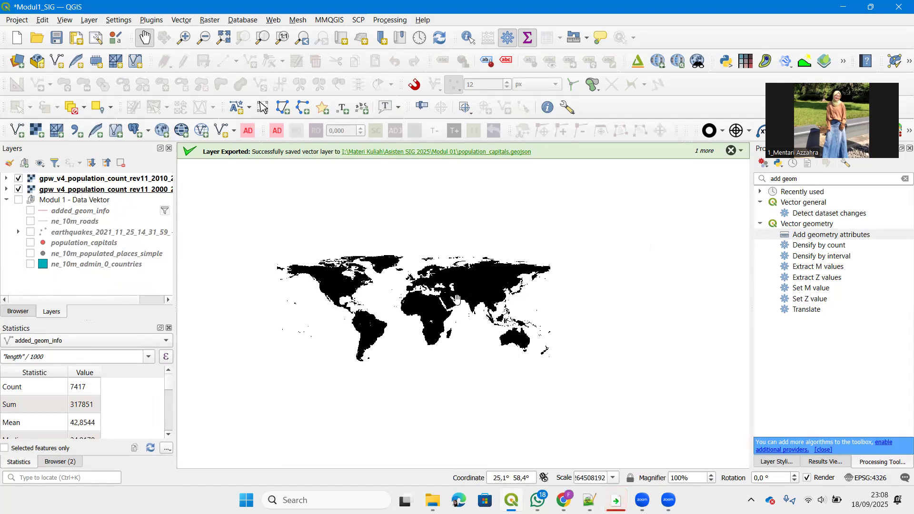
{"action": "scroll", "coordinate": [357, 274], "scroll_direction": "up", "scroll_amount": 2}
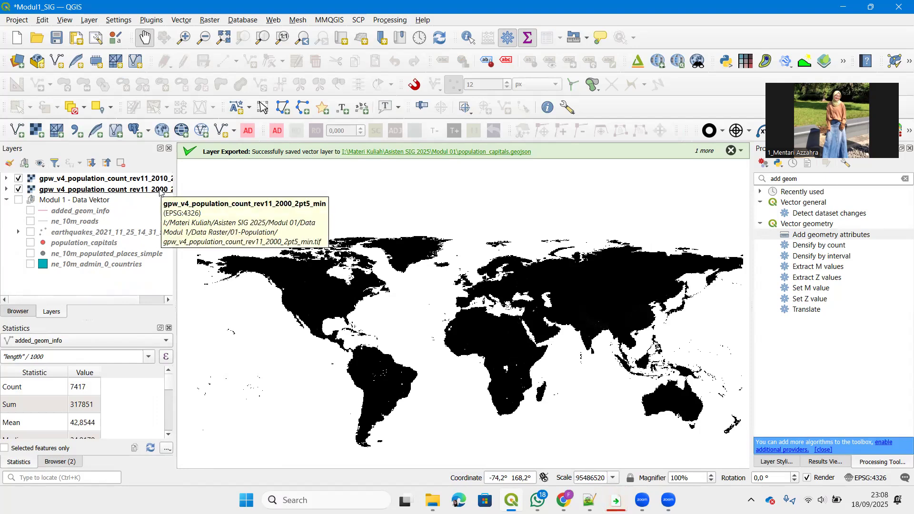
{"action": "right_click", "coordinate": [135, 180]}
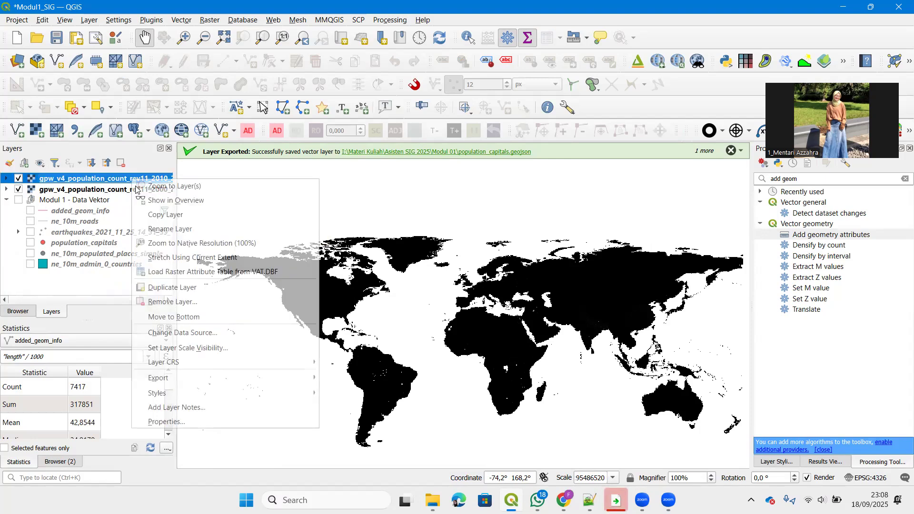
{"action": "left_click", "coordinate": [162, 422]}
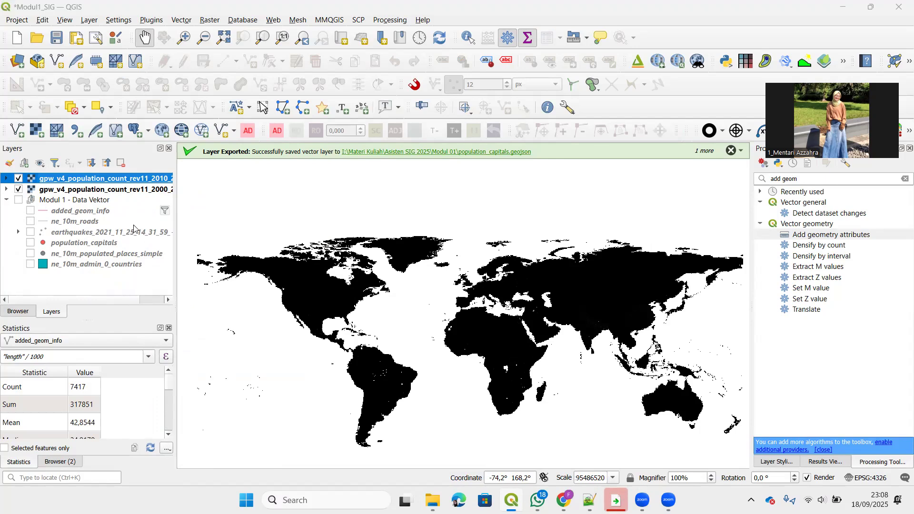
{"action": "left_click", "coordinate": [206, 163]}
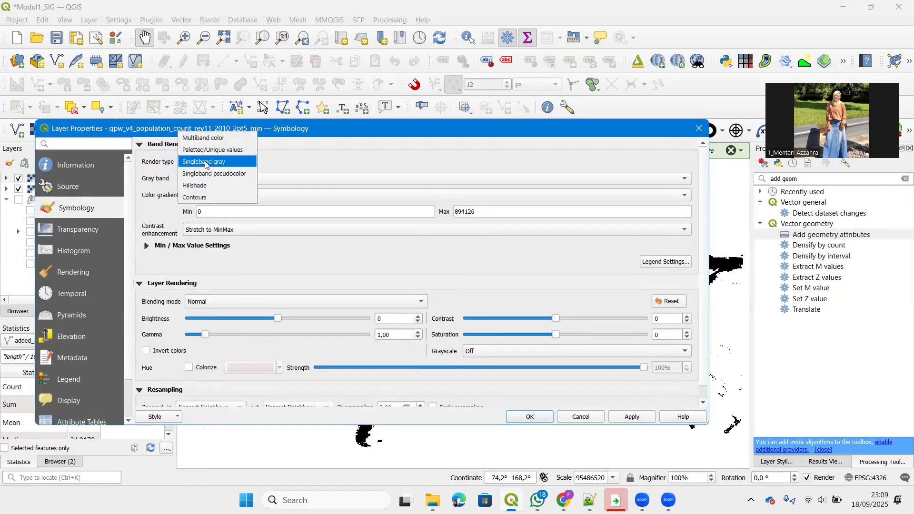
{"action": "left_click", "coordinate": [205, 173]}
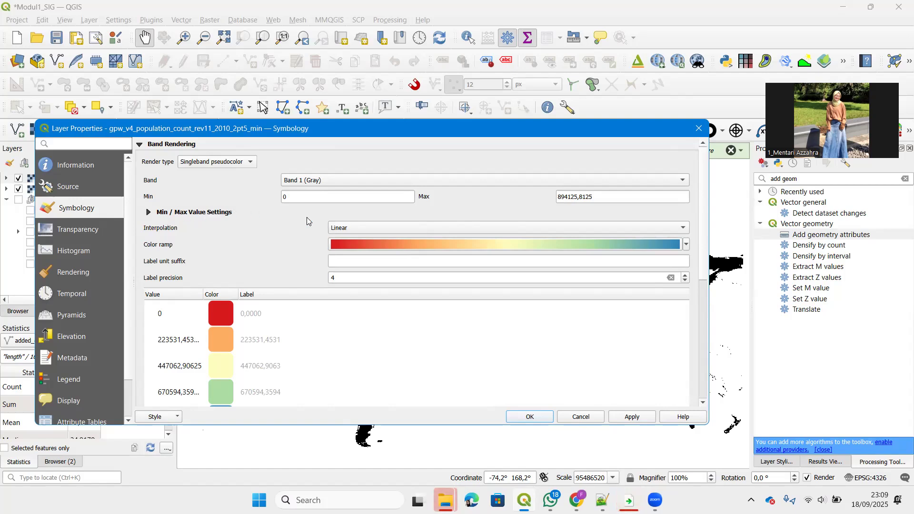
{"action": "left_click", "coordinate": [148, 213]}
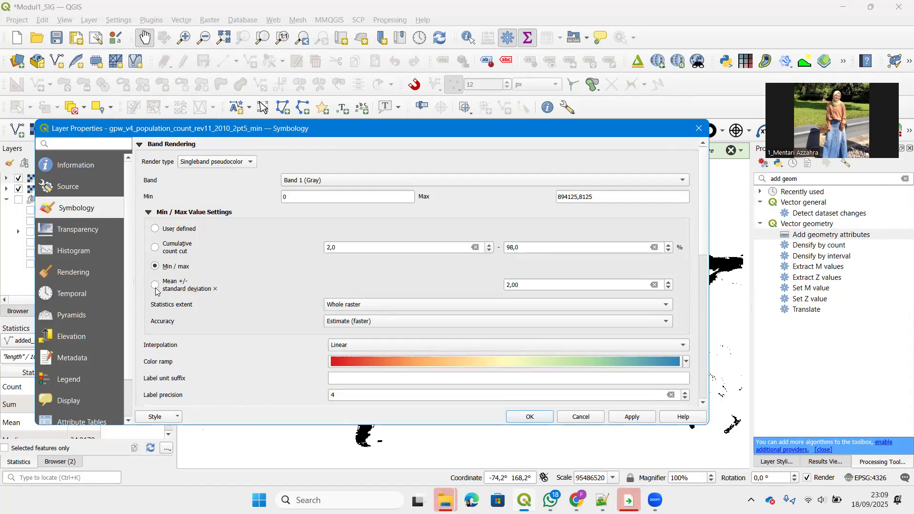
{"action": "left_click", "coordinate": [157, 249]}
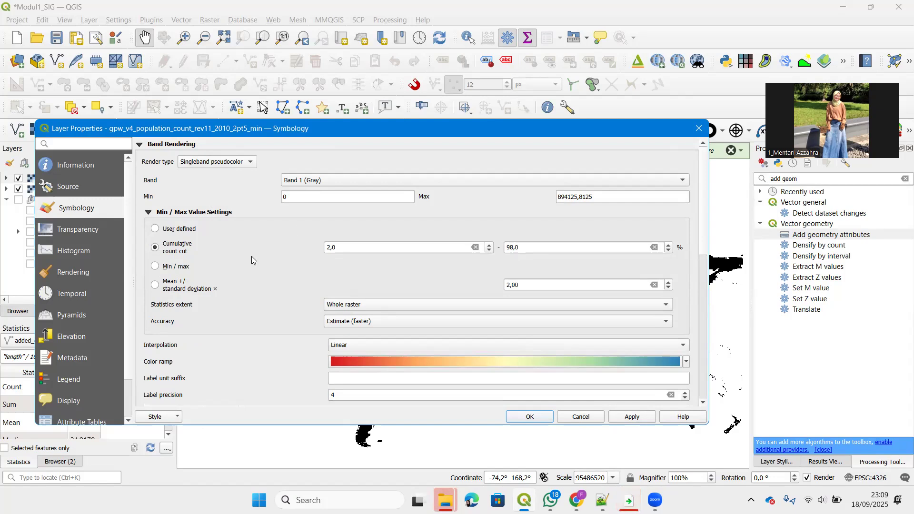
- Use the Viridis color ramp for the 2010 population raster and apply the symbology, keeping the properties open
{"action": "scroll", "coordinate": [247, 313], "scroll_direction": "down", "scroll_amount": 3}
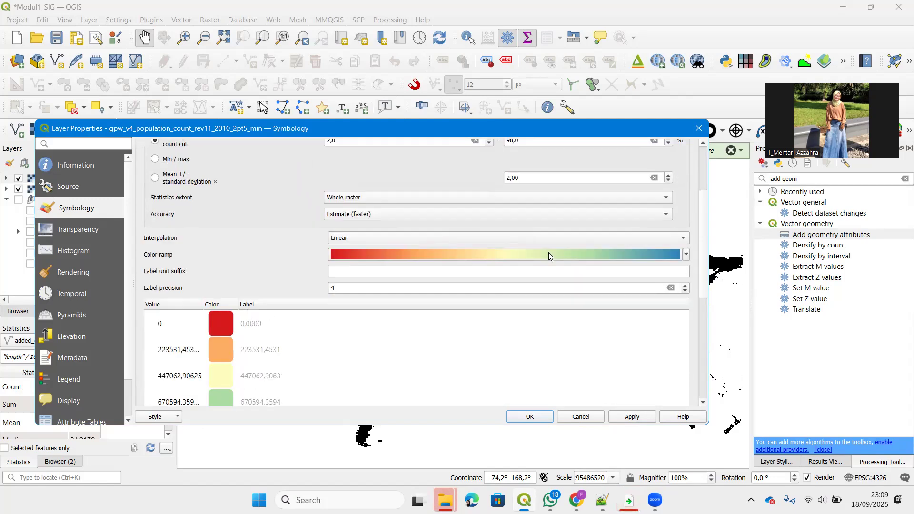
{"action": "left_click", "coordinate": [686, 255]}
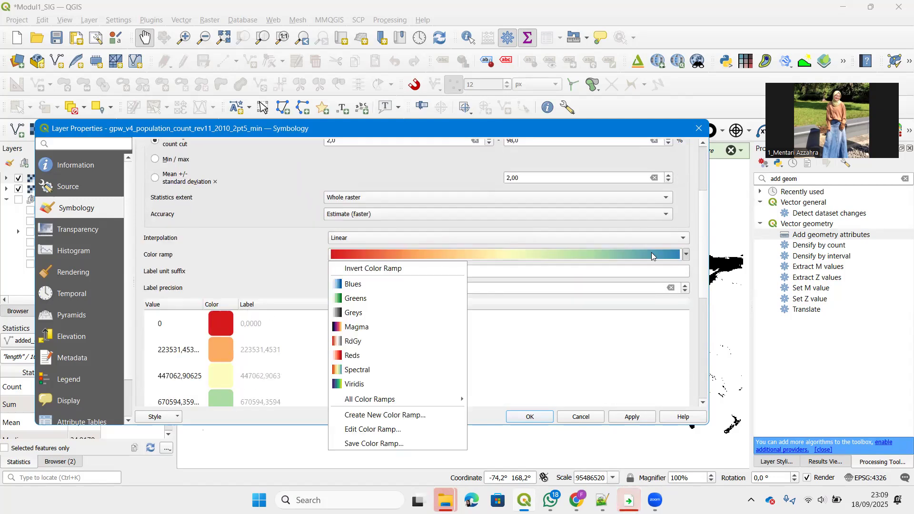
{"action": "left_click", "coordinate": [412, 388]}
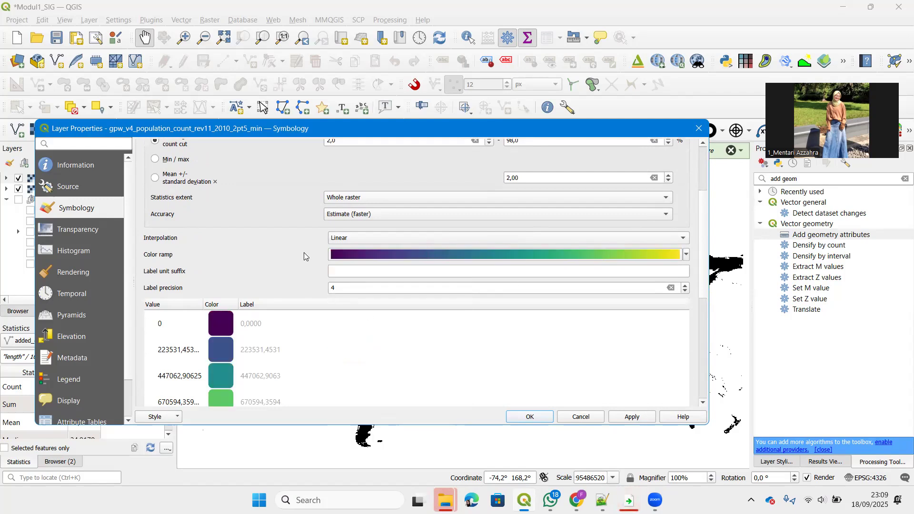
{"action": "scroll", "coordinate": [303, 252], "scroll_direction": "down", "scroll_amount": 3}
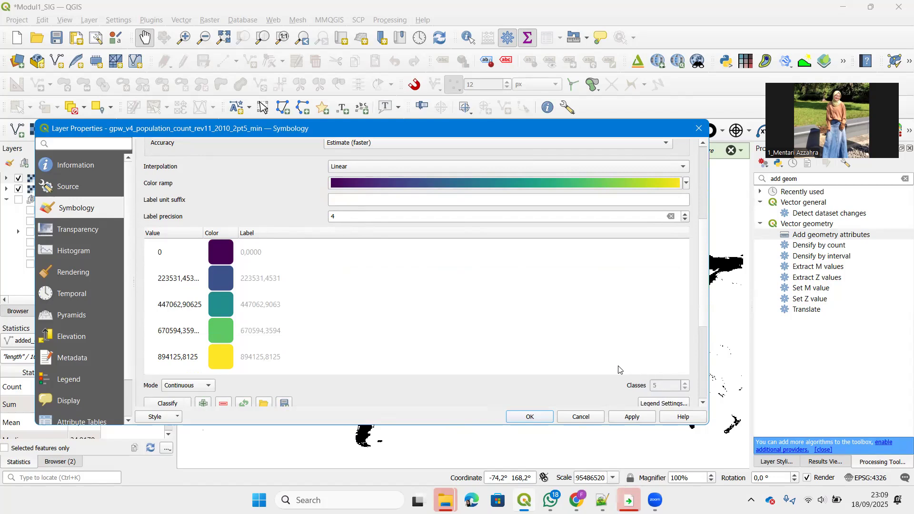
{"action": "left_click", "coordinate": [631, 416]}
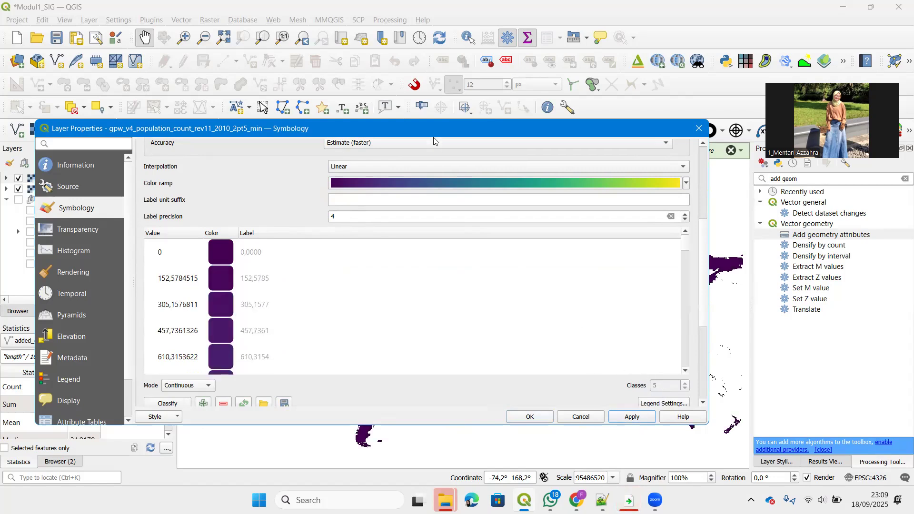
{"action": "left_click_drag", "start_coordinate": [435, 135], "coordinate": [372, 67]}
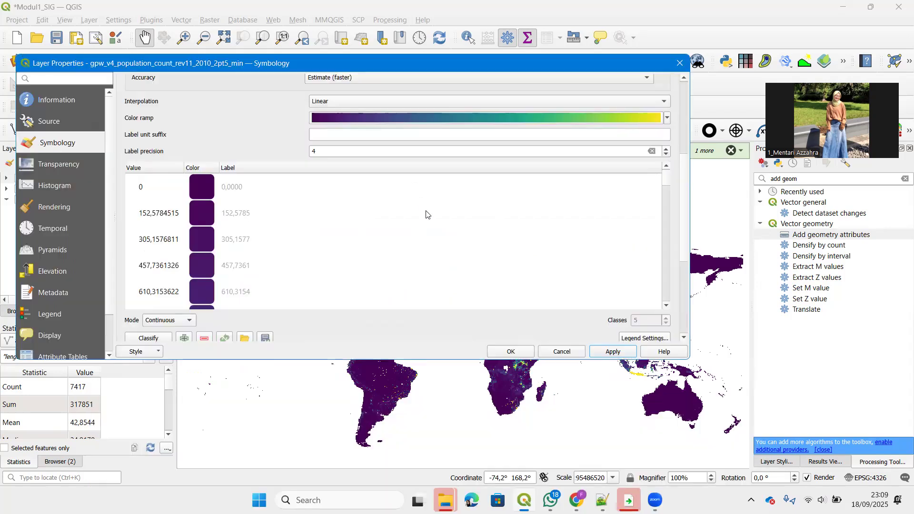
- Try Discrete interpolation for the 2010 population raster's color classes, and return it to Linear
{"action": "scroll", "coordinate": [397, 250], "scroll_direction": "down", "scroll_amount": 14}
{"action": "scroll", "coordinate": [395, 249], "scroll_direction": "down", "scroll_amount": 3}
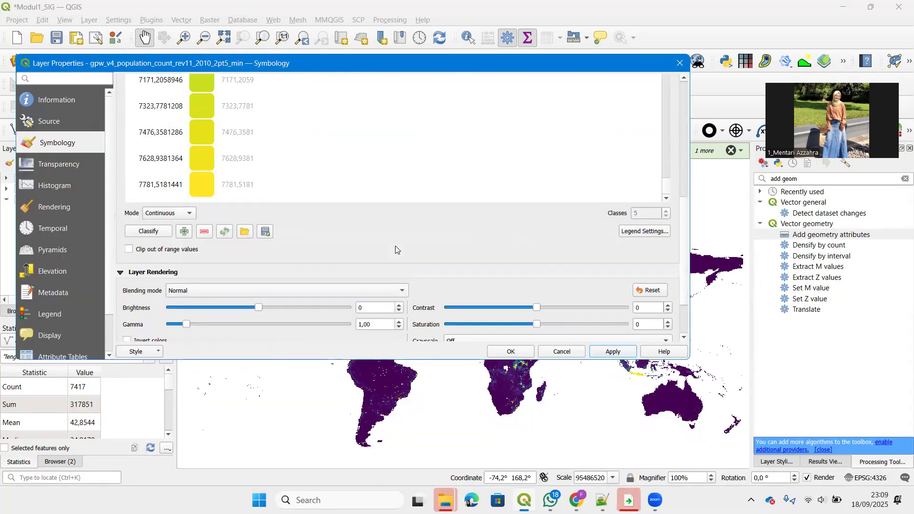
{"action": "scroll", "coordinate": [395, 249], "scroll_direction": "up", "scroll_amount": 15}
{"action": "scroll", "coordinate": [395, 248], "scroll_direction": "up", "scroll_amount": 6}
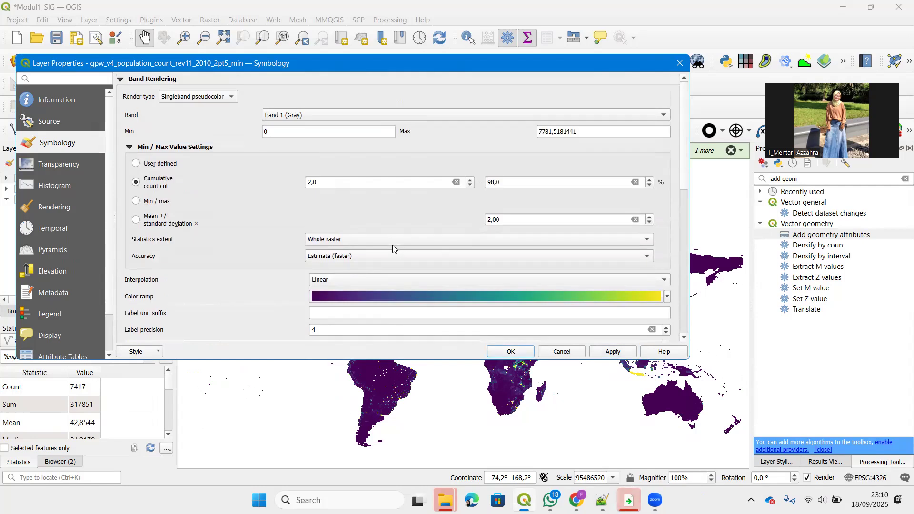
{"action": "scroll", "coordinate": [329, 226], "scroll_direction": "down", "scroll_amount": 3}
{"action": "left_click", "coordinate": [326, 173]}
{"action": "left_click", "coordinate": [328, 161]}
{"action": "scroll", "coordinate": [314, 268], "scroll_direction": "down", "scroll_amount": 15}
{"action": "scroll", "coordinate": [320, 272], "scroll_direction": "up", "scroll_amount": 5}
{"action": "scroll", "coordinate": [247, 190], "scroll_direction": "up", "scroll_amount": 1}
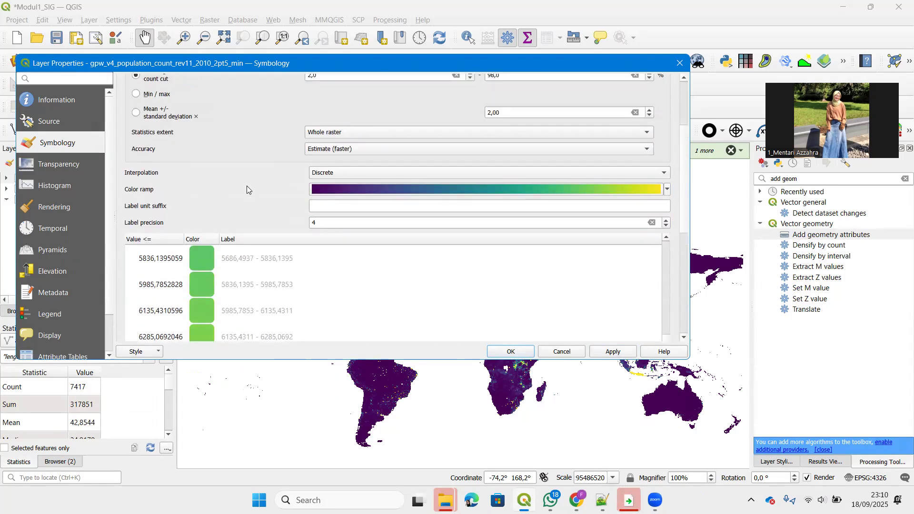
{"action": "left_click", "coordinate": [379, 175]}
{"action": "left_click", "coordinate": [354, 186]}
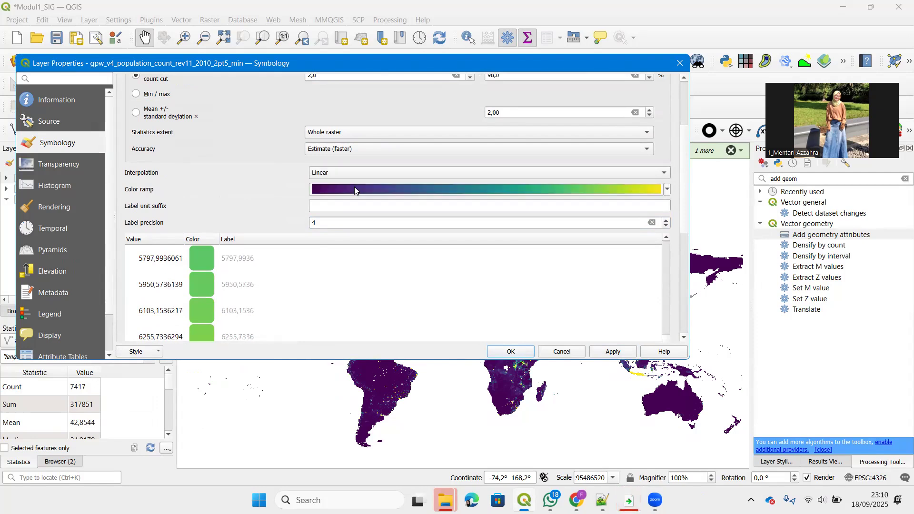
- Classify the 2010 population raster with Equal Interval mode in 5 classes, apply it and close the properties
{"action": "scroll", "coordinate": [260, 224], "scroll_direction": "up", "scroll_amount": 5}
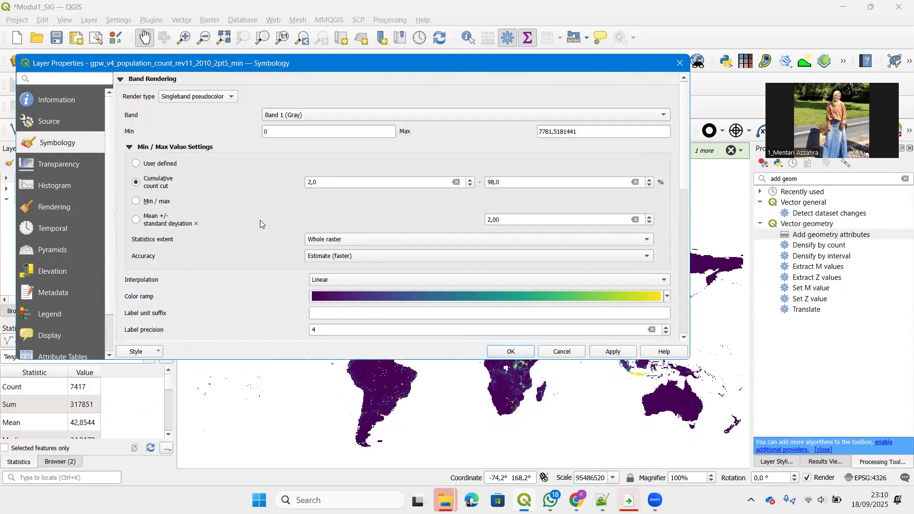
{"action": "scroll", "coordinate": [261, 224], "scroll_direction": "down", "scroll_amount": 8}
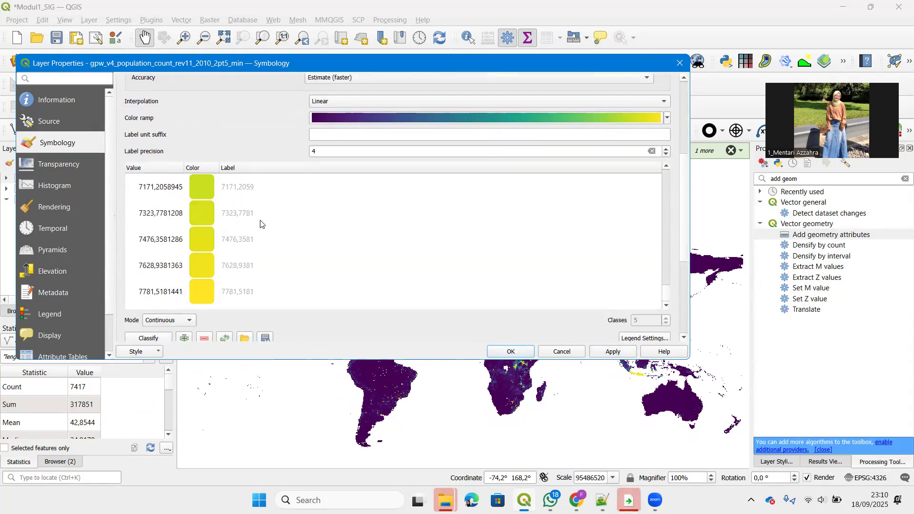
{"action": "left_click", "coordinate": [185, 325]}
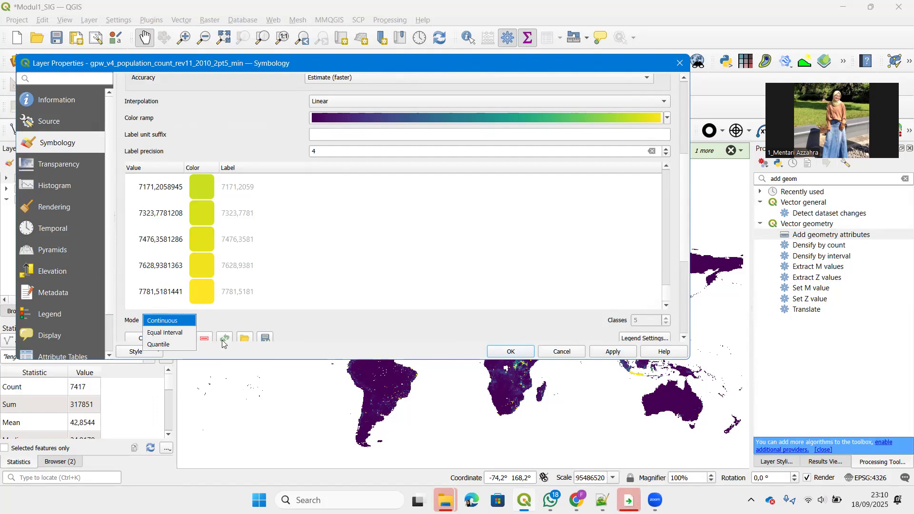
{"action": "left_click", "coordinate": [174, 338]}
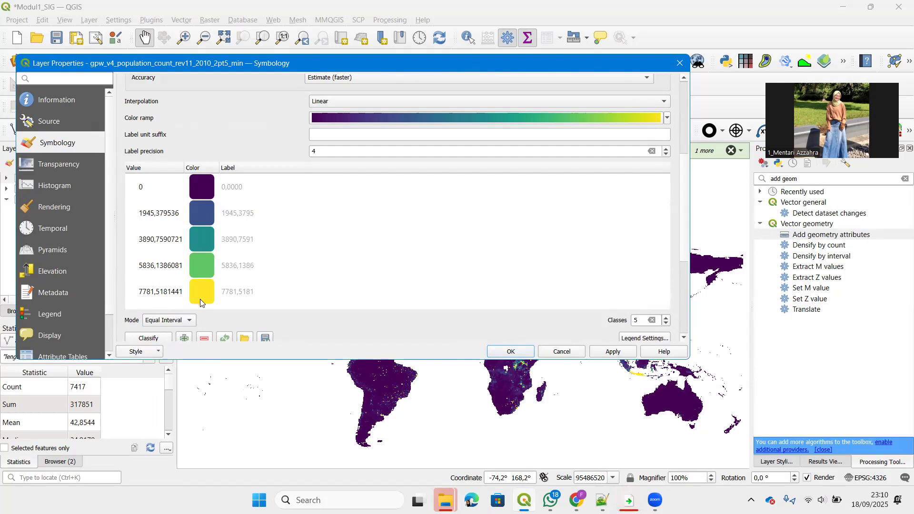
{"action": "scroll", "coordinate": [324, 271], "scroll_direction": "down", "scroll_amount": 1}
{"action": "scroll", "coordinate": [327, 274], "scroll_direction": "up", "scroll_amount": 2}
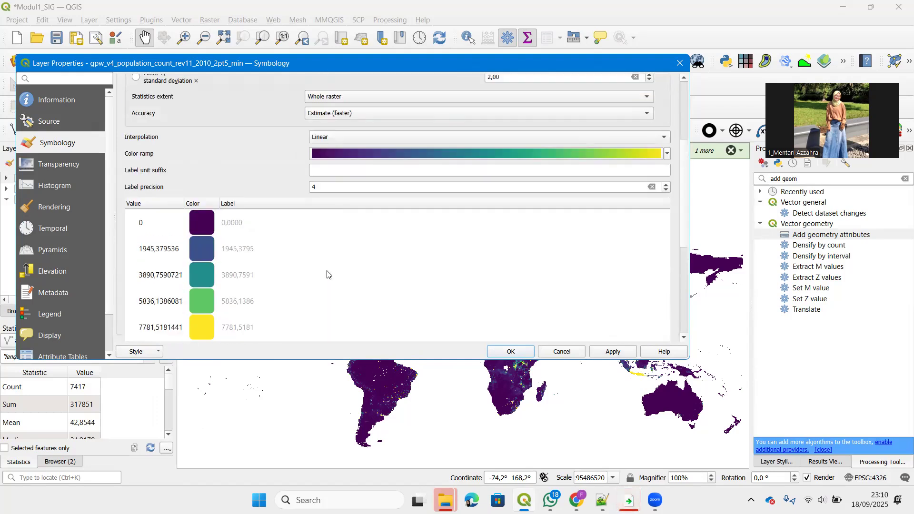
{"action": "scroll", "coordinate": [327, 275], "scroll_direction": "down", "scroll_amount": 1}
{"action": "left_click", "coordinate": [609, 357]}
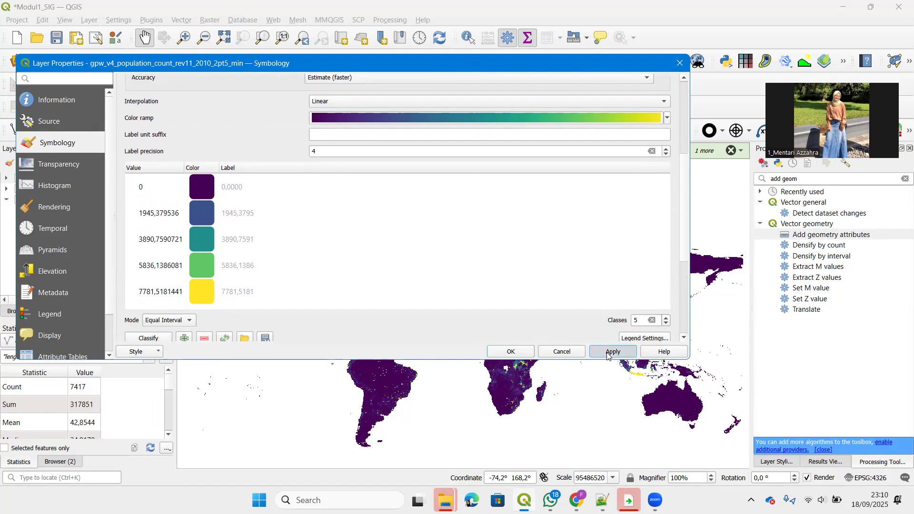
{"action": "left_click", "coordinate": [511, 352]}
- Reopen the 2010 population raster's symbology, switch its classification mode to Quantile and apply it
{"action": "right_click", "coordinate": [112, 180]}
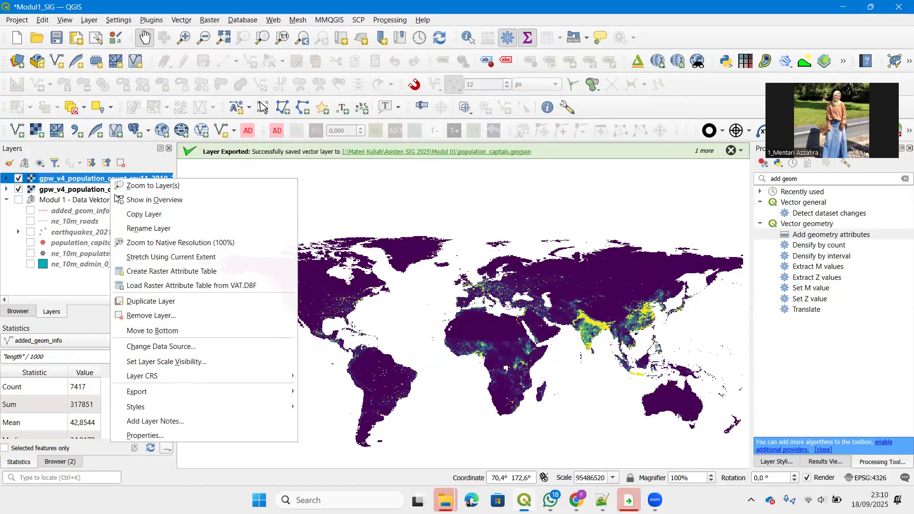
{"action": "left_click", "coordinate": [145, 435]}
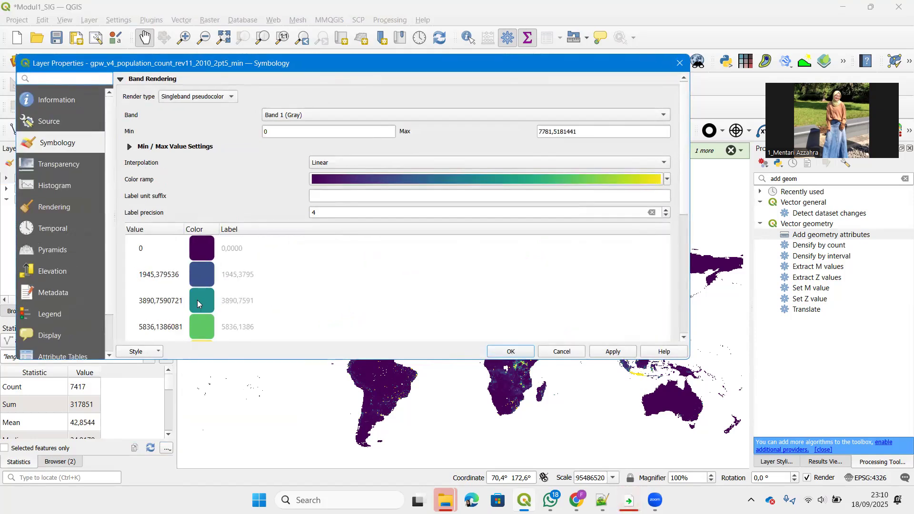
{"action": "scroll", "coordinate": [197, 303], "scroll_direction": "down", "scroll_amount": 3}
{"action": "scroll", "coordinate": [160, 276], "scroll_direction": "up", "scroll_amount": 1}
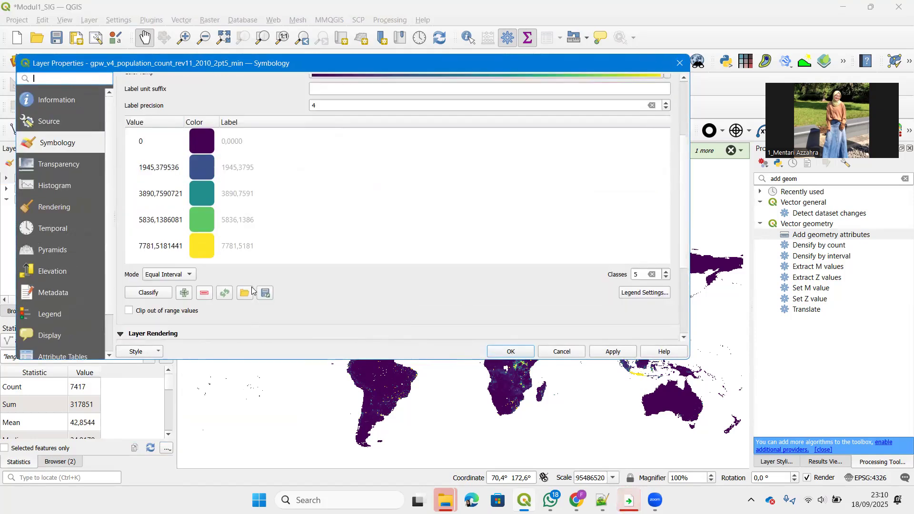
{"action": "left_click", "coordinate": [160, 276]}
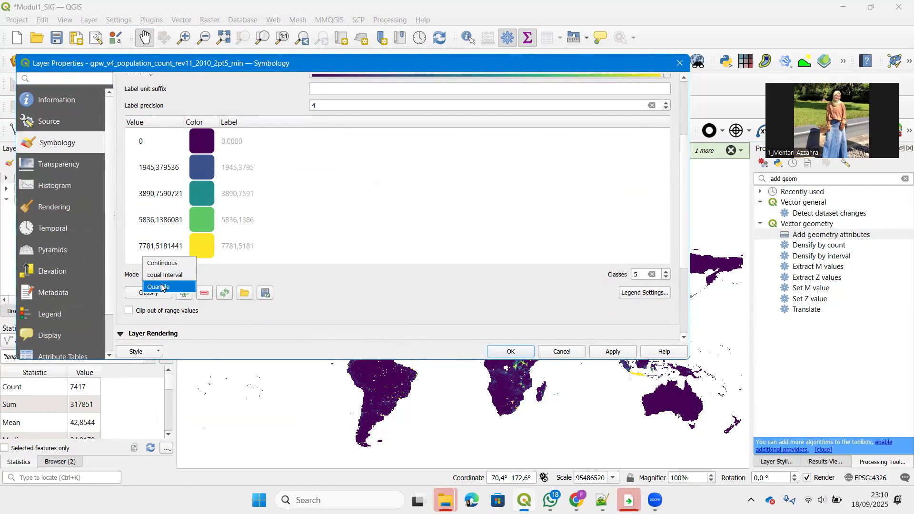
{"action": "left_click", "coordinate": [162, 287]}
{"action": "left_click", "coordinate": [613, 351]}
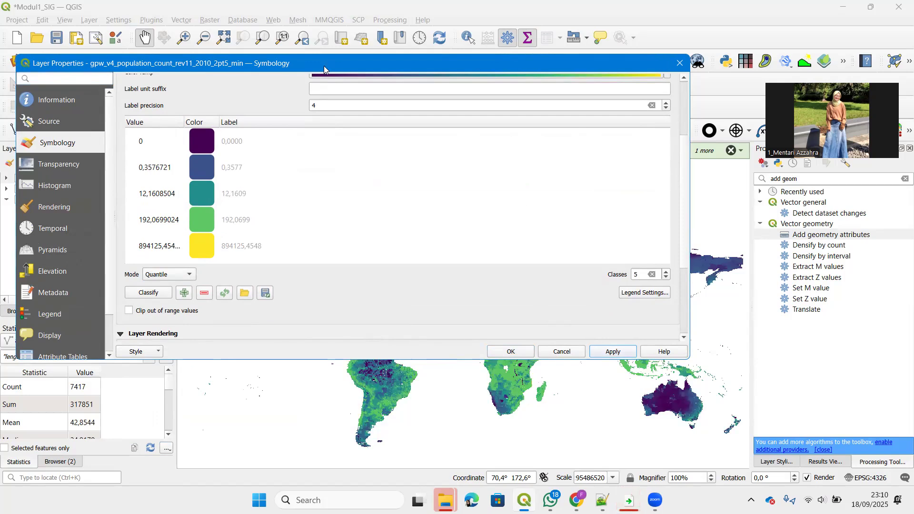
- Set the 2010 raster's Quantile classification to 10 classes, apply it and close the properties
{"action": "left_click_drag", "start_coordinate": [324, 66], "coordinate": [342, 110]}
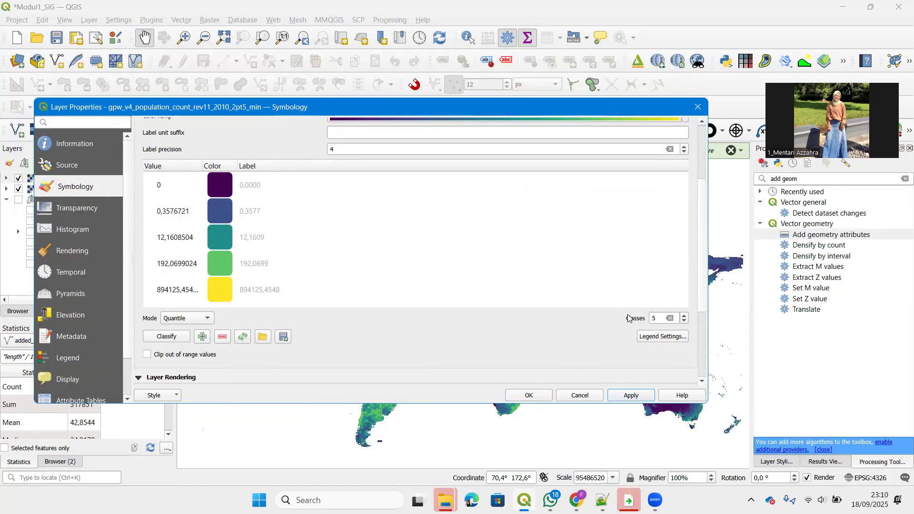
{"action": "left_click", "coordinate": [665, 322]}
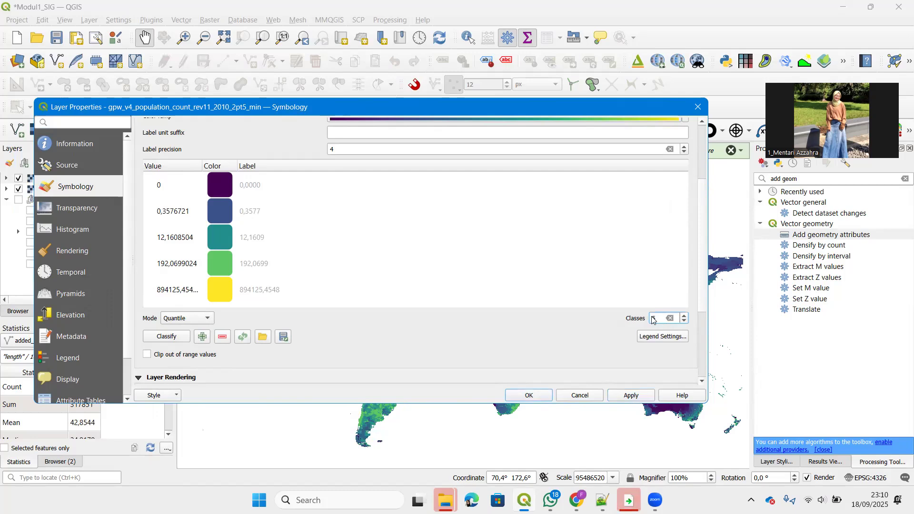
{"action": "key", "text": "BackSpace"}
{"action": "type", "text": "1"}
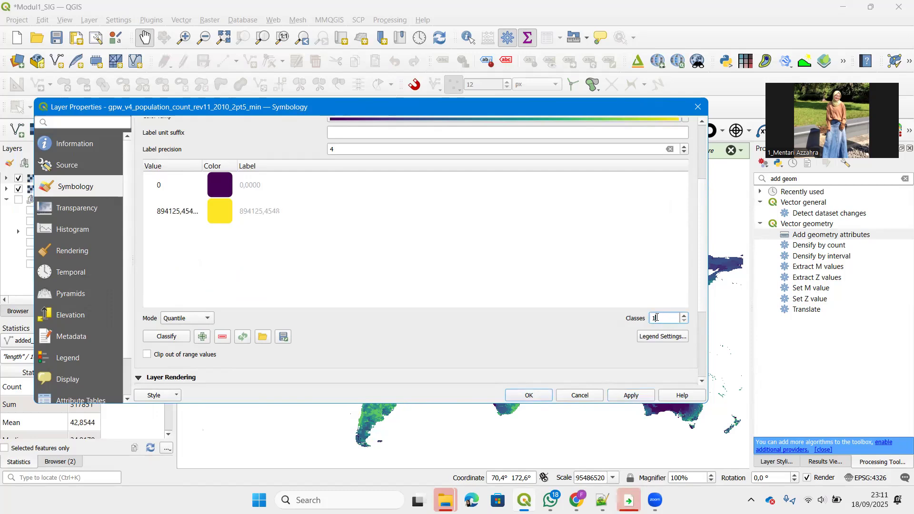
{"action": "type", "text": "0"}
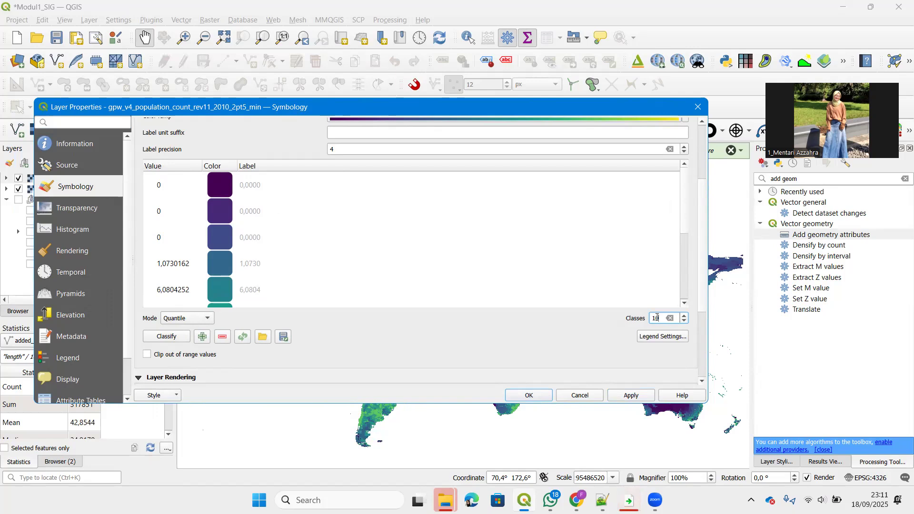
{"action": "left_click", "coordinate": [645, 396]}
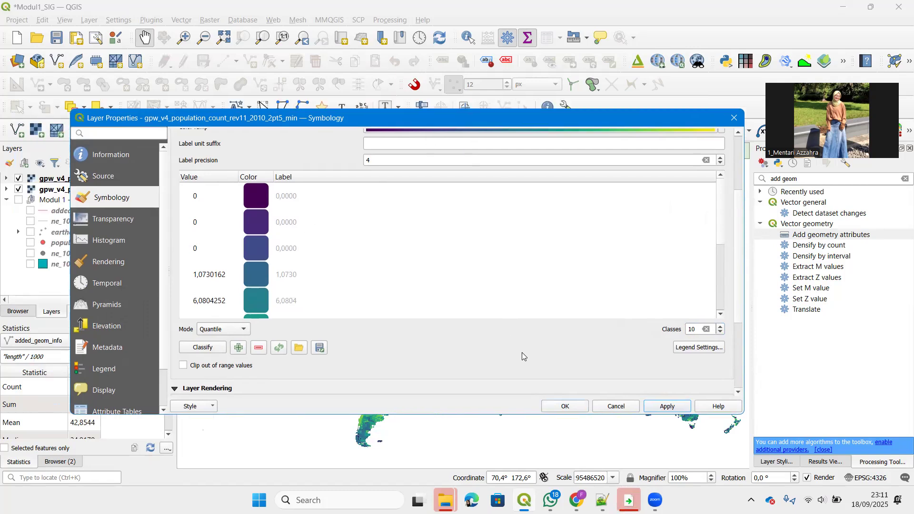
{"action": "left_click", "coordinate": [567, 405]}
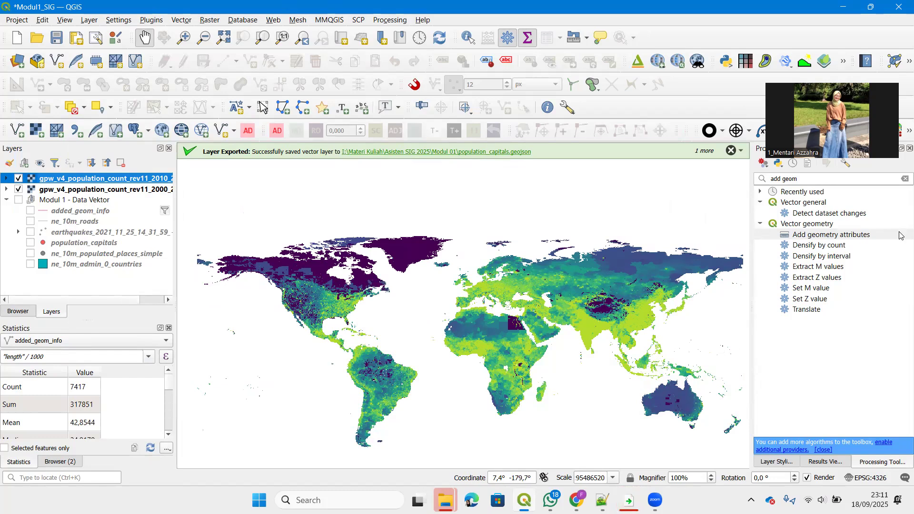
- Copy the 2010 raster's style onto the 2000 population raster and toggle the 2010 layer's visibility to compare them
{"action": "right_click", "coordinate": [116, 181]}
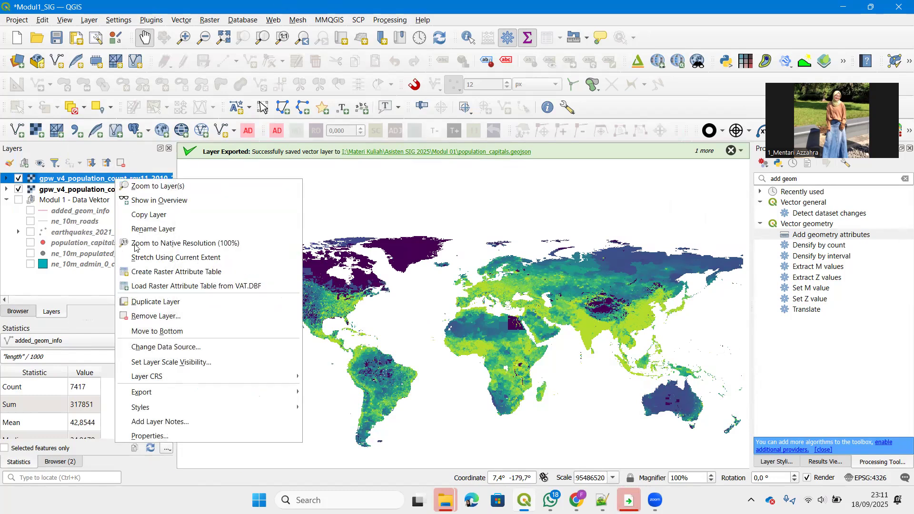
{"action": "mouse_move", "coordinate": [200, 413]}
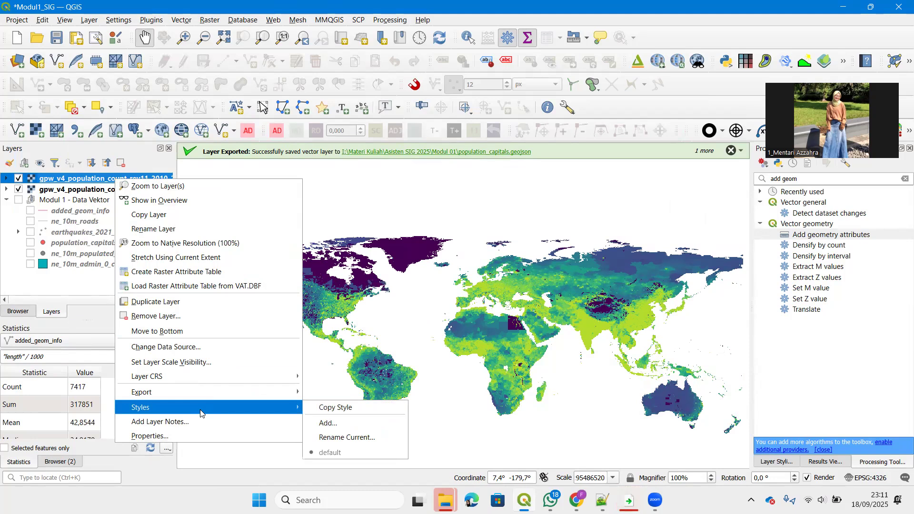
{"action": "left_click", "coordinate": [331, 408]}
{"action": "right_click", "coordinate": [146, 191]}
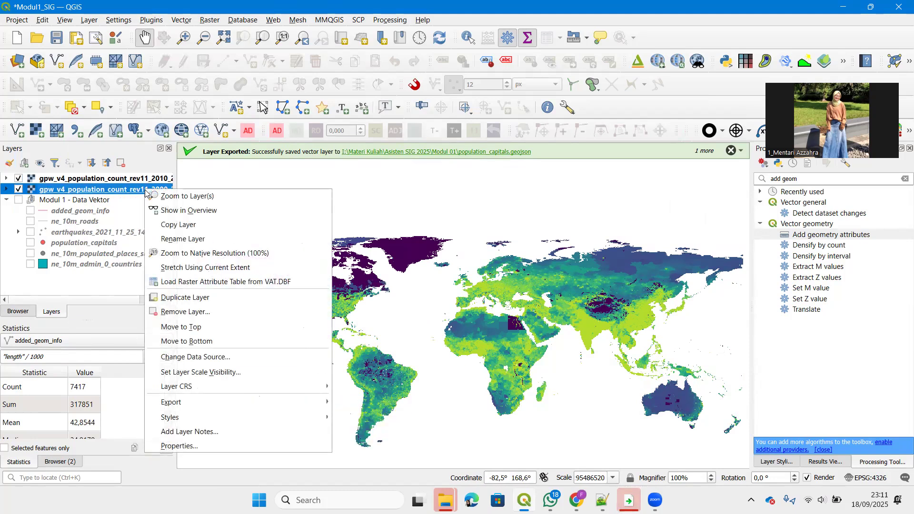
{"action": "mouse_move", "coordinate": [271, 417]}
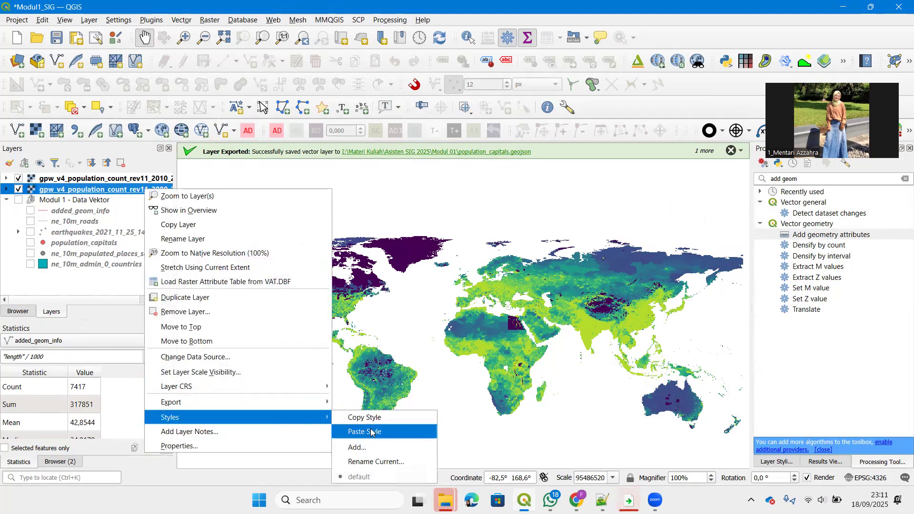
{"action": "left_click", "coordinate": [370, 431]}
{"action": "left_click", "coordinate": [19, 178]}
{"action": "left_click", "coordinate": [20, 179]}
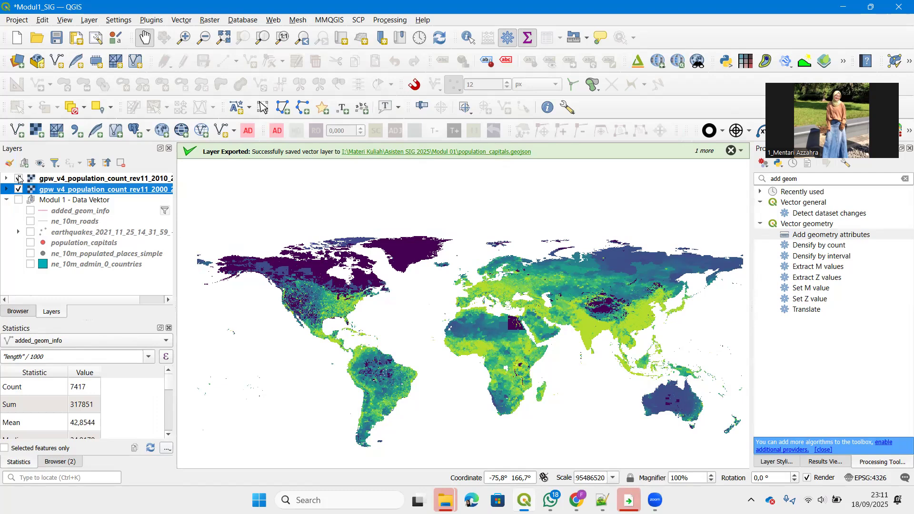
- Reclassify the 2000 population raster's Quantile classes from its own data and accept the symbology
{"action": "right_click", "coordinate": [56, 188]}
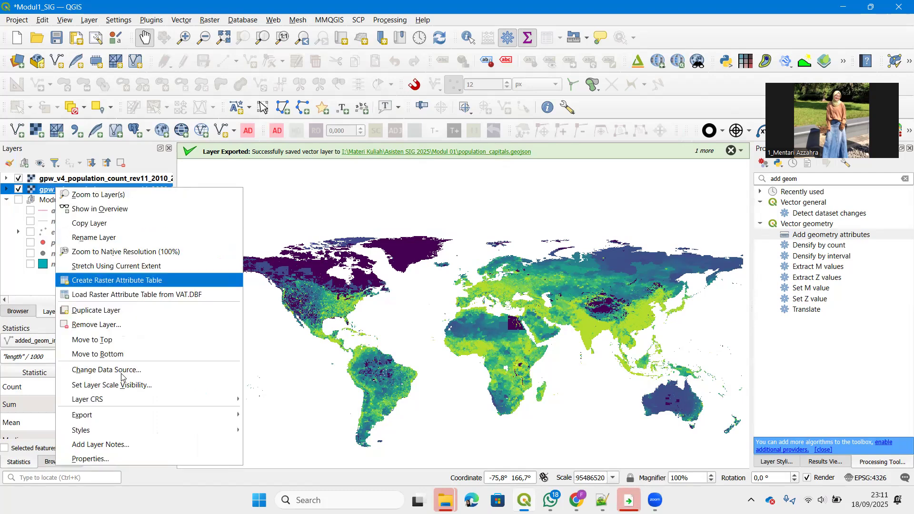
{"action": "left_click", "coordinate": [124, 456]}
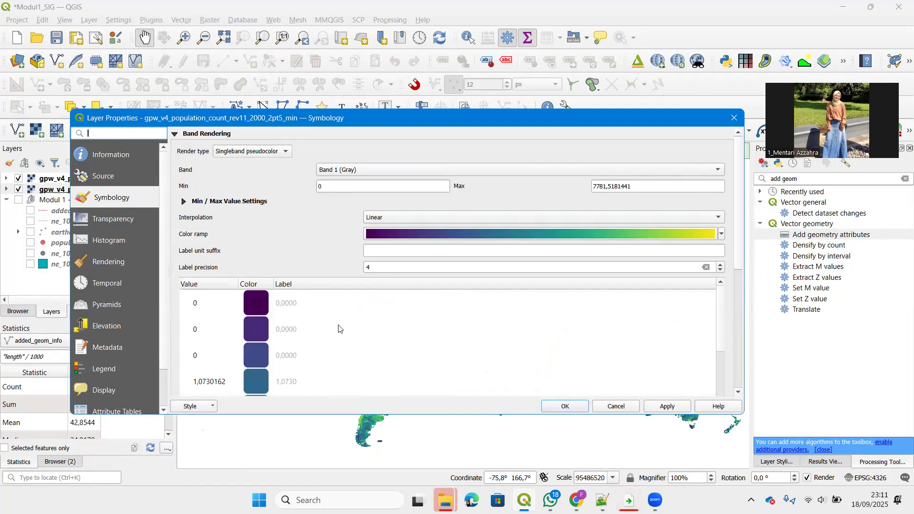
{"action": "scroll", "coordinate": [339, 329], "scroll_direction": "down", "scroll_amount": 3}
{"action": "left_click", "coordinate": [193, 384]}
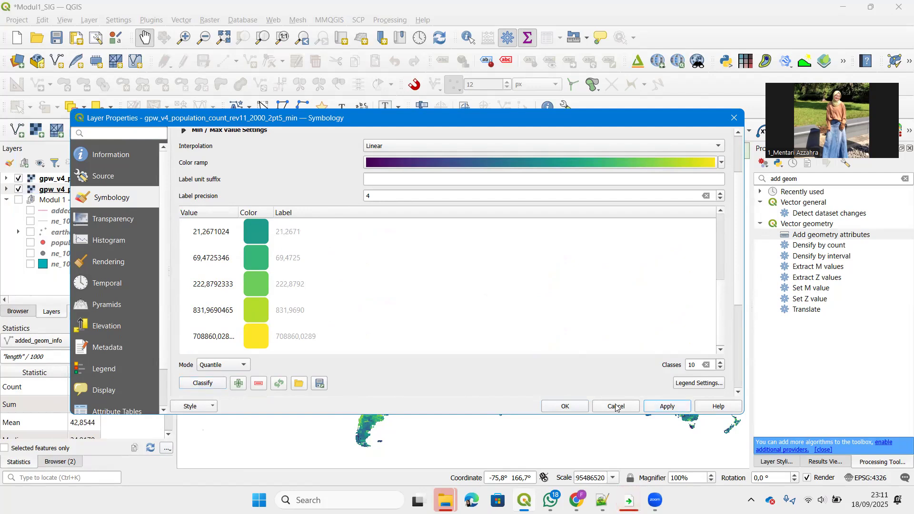
{"action": "left_click", "coordinate": [576, 407]}
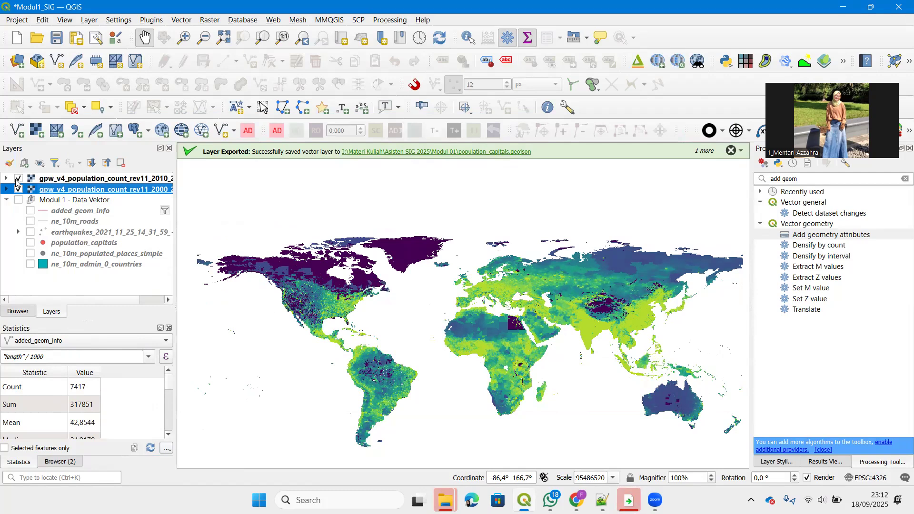
- Reopen the 2000 population raster's symbology, switch its classification mode to Equal Interval and apply it
{"action": "right_click", "coordinate": [47, 189]}
{"action": "left_click", "coordinate": [130, 460]}
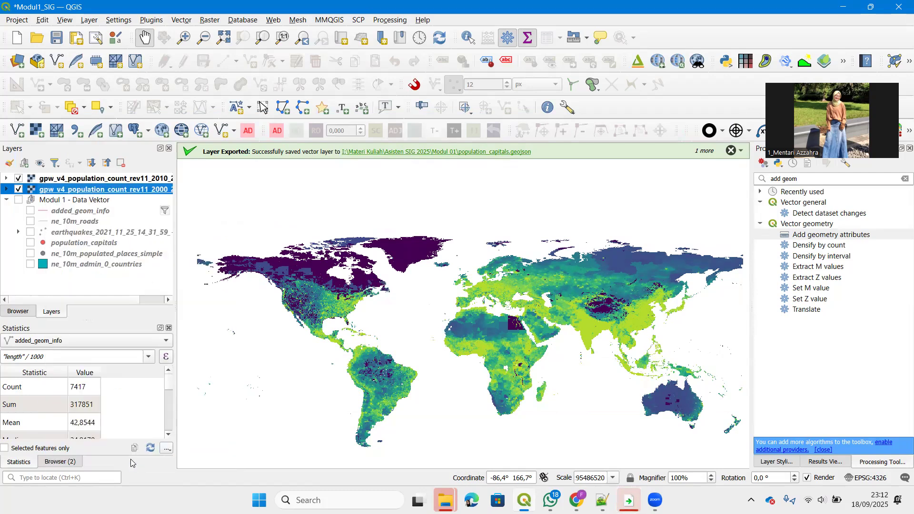
{"action": "scroll", "coordinate": [384, 319], "scroll_direction": "down", "scroll_amount": 10}
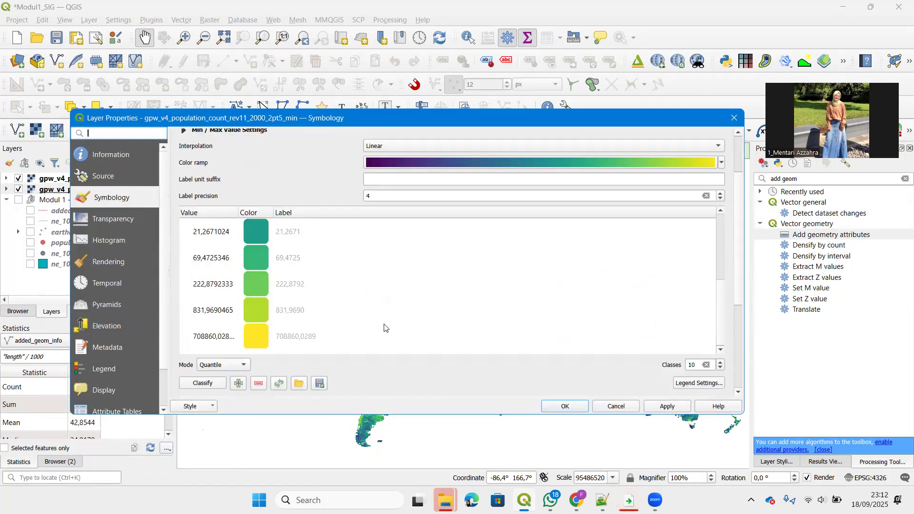
{"action": "left_click", "coordinate": [209, 331]}
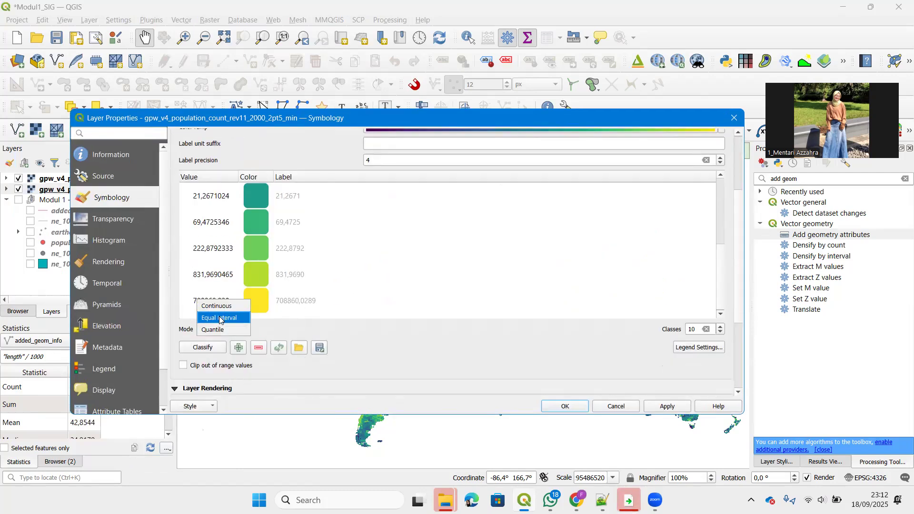
{"action": "left_click", "coordinate": [220, 318]}
{"action": "scroll", "coordinate": [507, 260], "scroll_direction": "down", "scroll_amount": 5}
{"action": "left_click", "coordinate": [675, 409]}
- Set the 2000 population raster's Equal Interval classification to 5 classes, apply it and close the properties
{"action": "left_click_drag", "start_coordinate": [370, 125], "coordinate": [309, 108]}
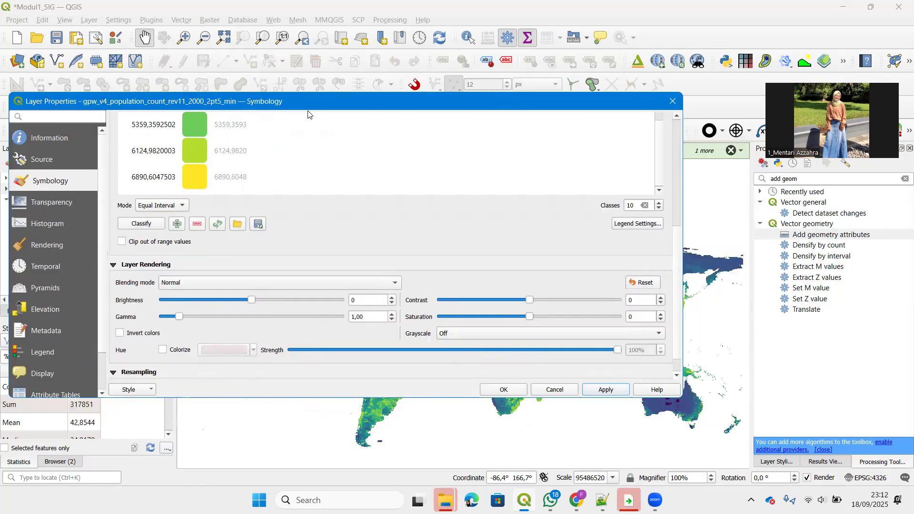
{"action": "left_click_drag", "start_coordinate": [638, 205], "coordinate": [603, 209]}
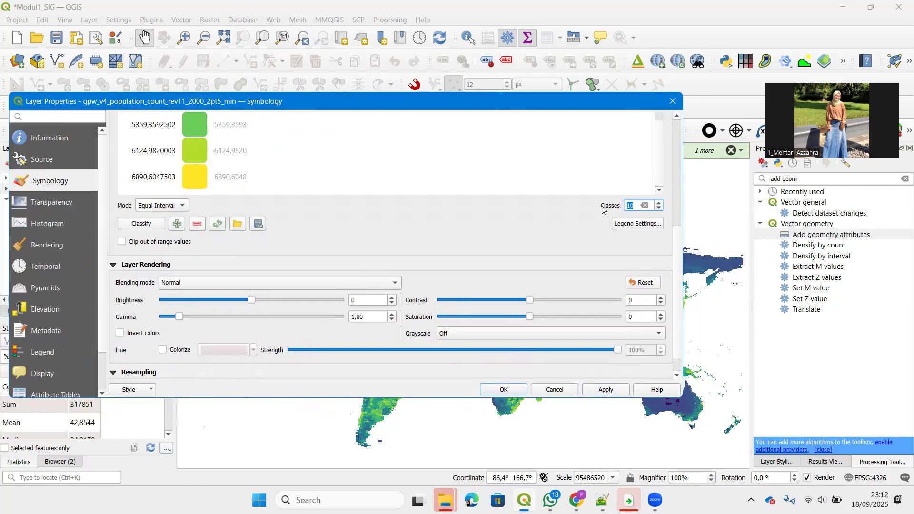
{"action": "type", "text": "5"}
{"action": "left_click", "coordinate": [606, 390]}
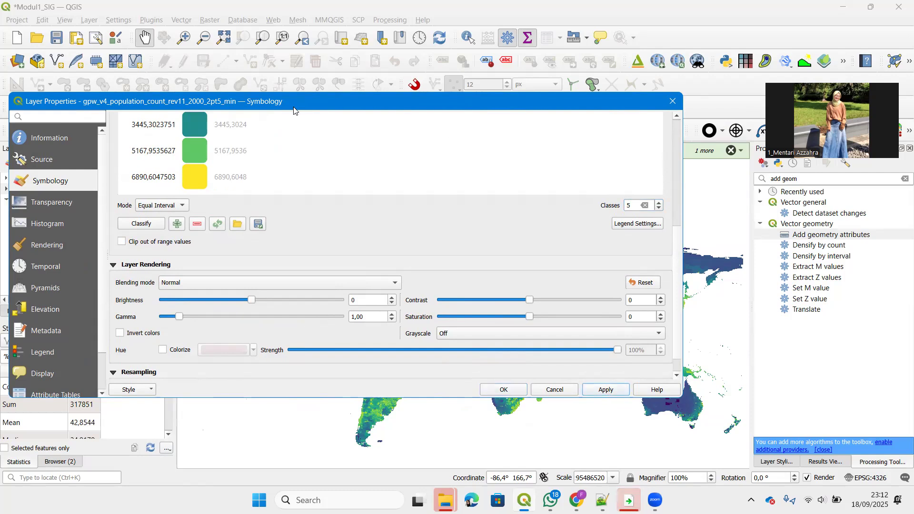
{"action": "left_click_drag", "start_coordinate": [293, 110], "coordinate": [446, 164]}
{"action": "left_click", "coordinate": [655, 444]}
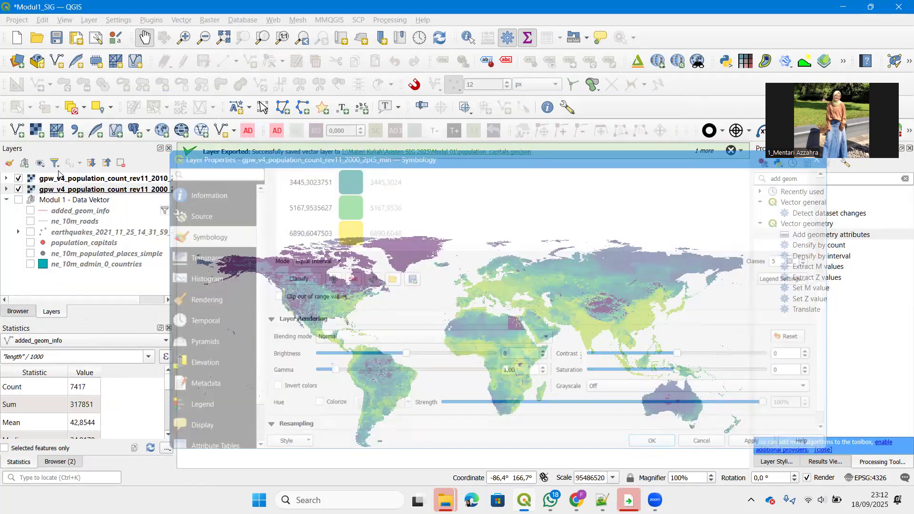
- Classify the 2010 population raster by Equal Interval with 5 classes, accept it and toggle the layer's visibility to compare
{"action": "right_click", "coordinate": [64, 182]}
{"action": "left_click", "coordinate": [149, 439]}
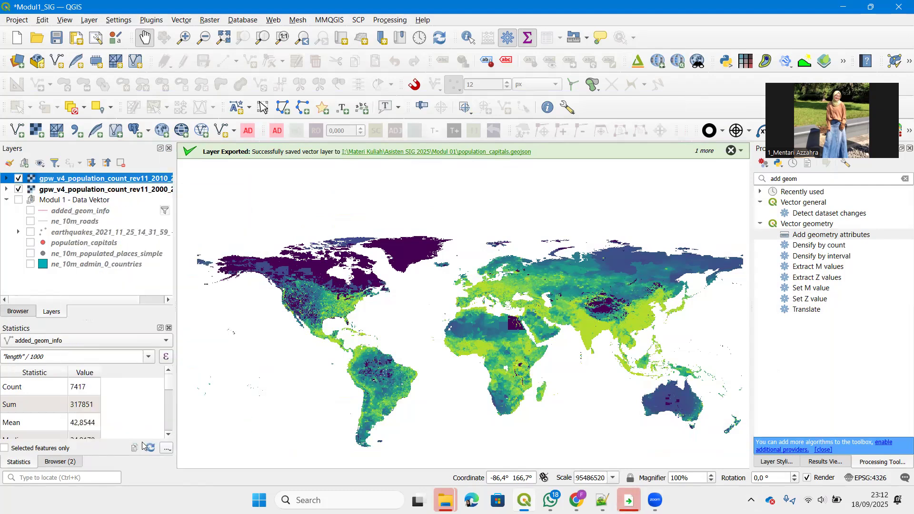
{"action": "scroll", "coordinate": [306, 347], "scroll_direction": "down", "scroll_amount": 5}
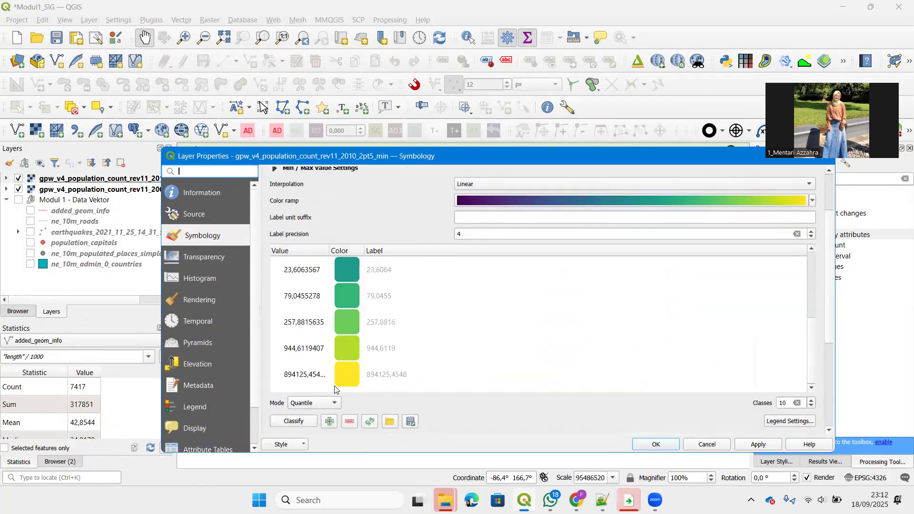
{"action": "left_click", "coordinate": [322, 406]}
{"action": "left_click", "coordinate": [310, 392]}
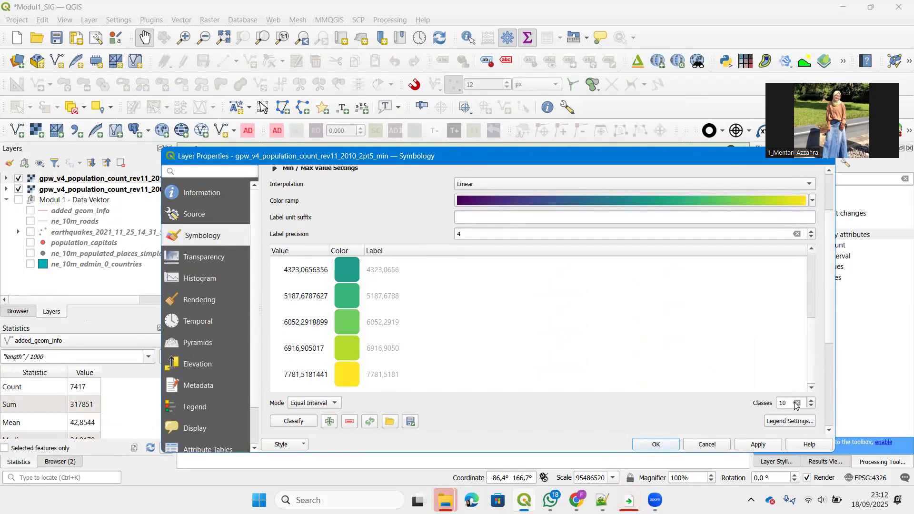
{"action": "left_click_drag", "start_coordinate": [789, 402], "coordinate": [767, 407]}
{"action": "type", "text": "5"}
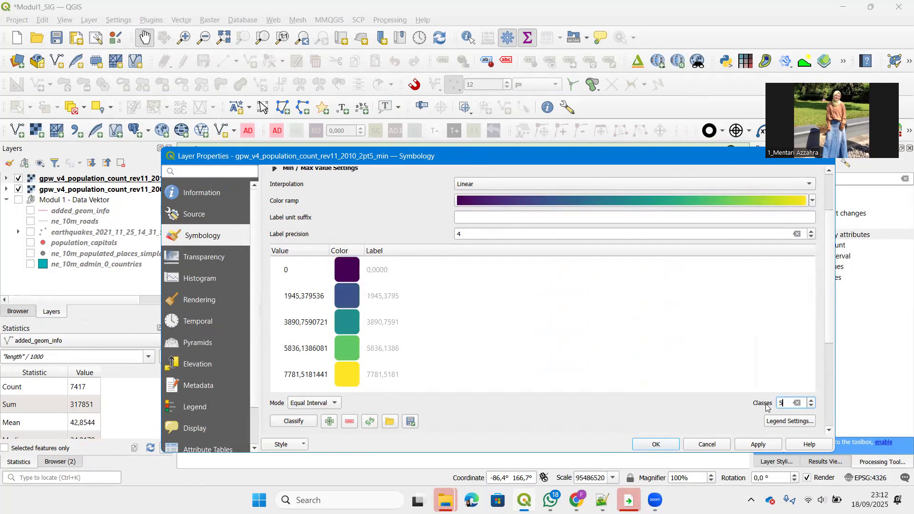
{"action": "left_click", "coordinate": [656, 445]}
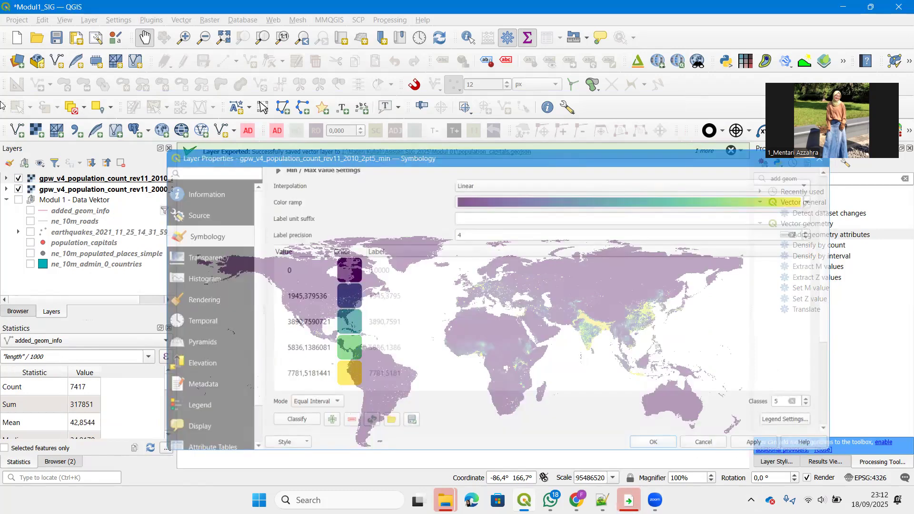
{"action": "left_click", "coordinate": [18, 182]}
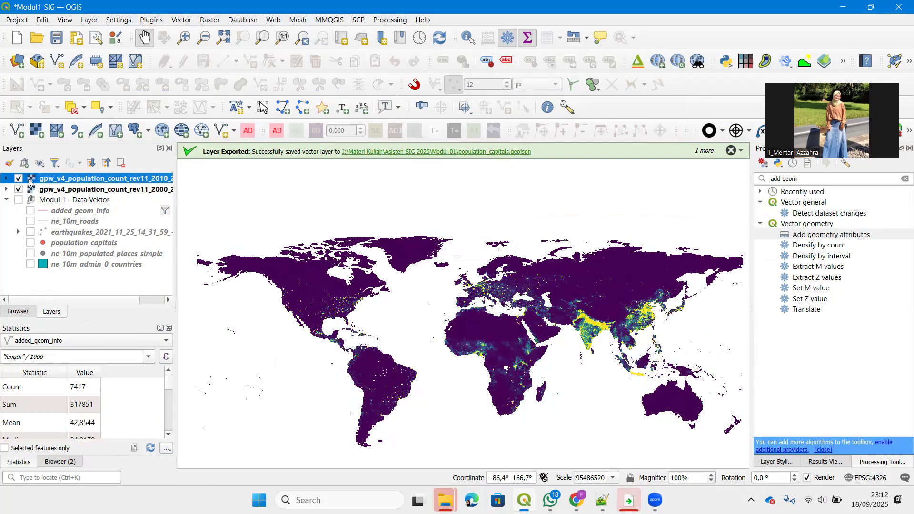
- Reopen the 2010 raster's symbology, increase the Equal Interval classification to 10 classes and accept it
{"action": "right_click", "coordinate": [29, 182]}
{"action": "left_click", "coordinate": [122, 435]}
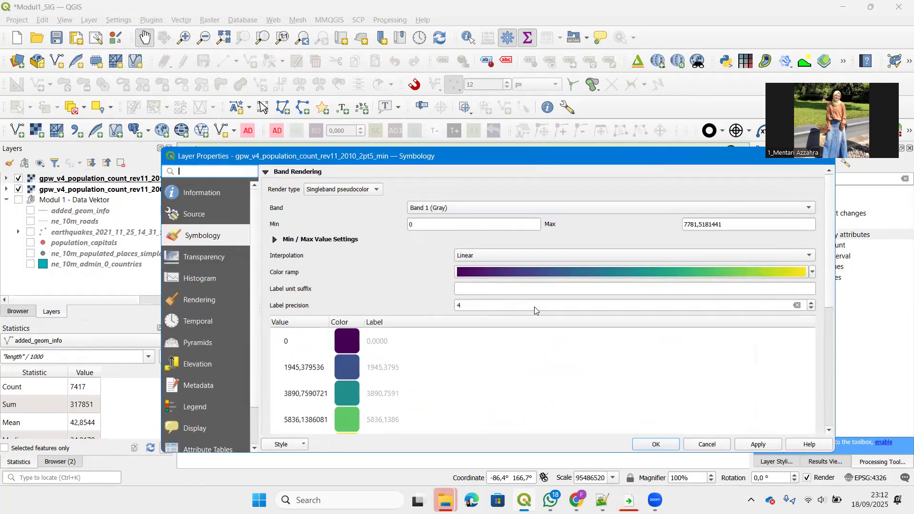
{"action": "scroll", "coordinate": [701, 376], "scroll_direction": "down", "scroll_amount": 3}
{"action": "left_click_drag", "start_coordinate": [787, 332], "coordinate": [771, 334]}
{"action": "type", "text": "10"}
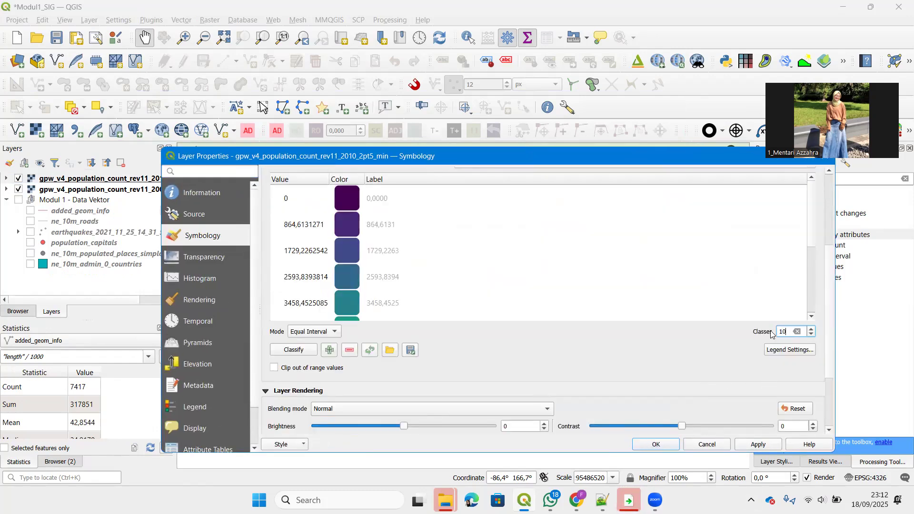
{"action": "left_click", "coordinate": [758, 444]}
{"action": "left_click", "coordinate": [656, 444]}
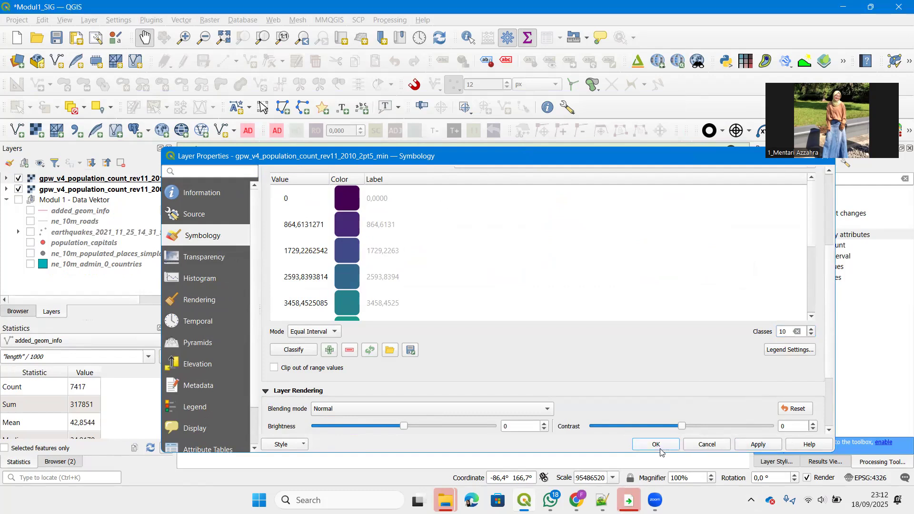
- Switch the 2010 population raster's classification mode to Quantile with 5 classes and accept the symbology
{"action": "right_click", "coordinate": [112, 180]}
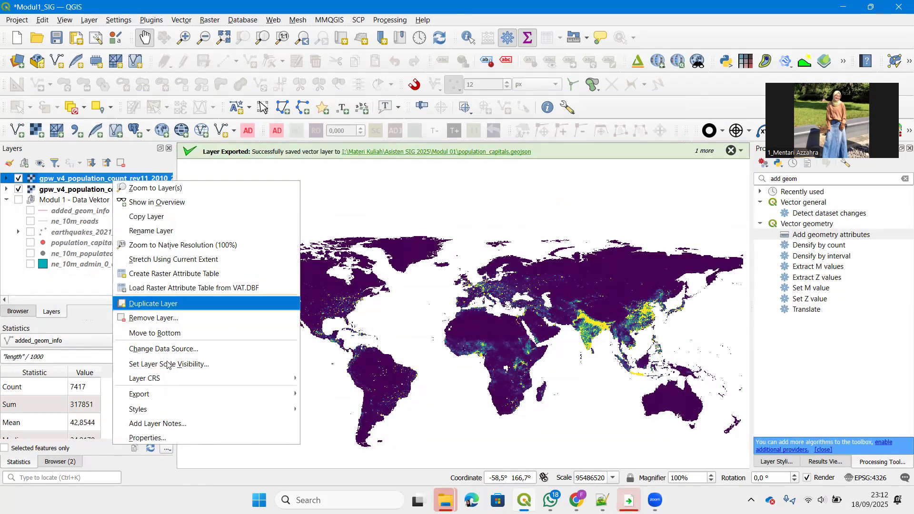
{"action": "left_click", "coordinate": [172, 438]}
{"action": "scroll", "coordinate": [336, 360], "scroll_direction": "down", "scroll_amount": 5}
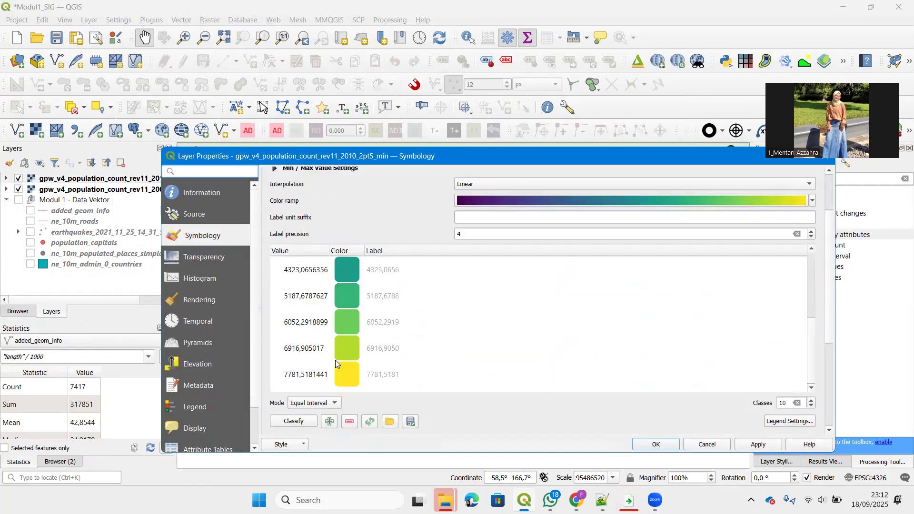
{"action": "left_click", "coordinate": [333, 367]}
{"action": "left_click", "coordinate": [315, 379]}
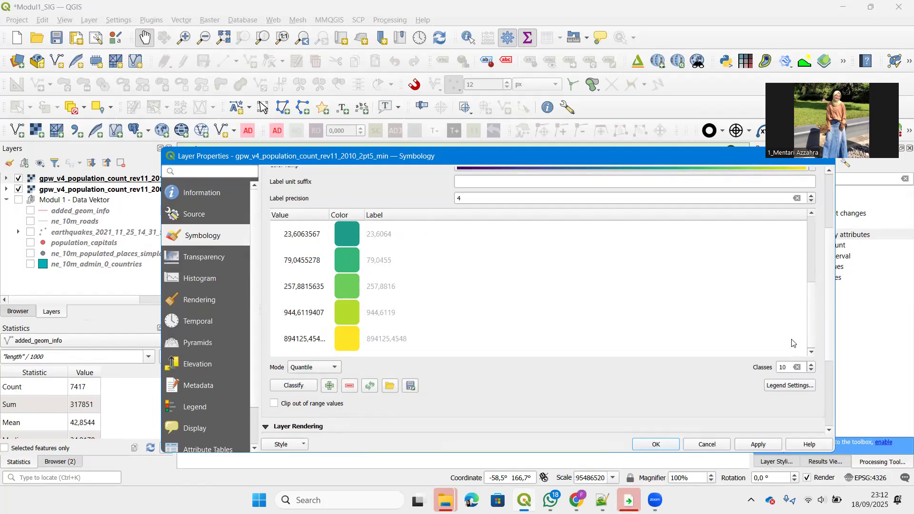
{"action": "left_click", "coordinate": [788, 369]}
{"action": "left_click_drag", "start_coordinate": [788, 368], "coordinate": [775, 367]}
{"action": "type", "text": "5"}
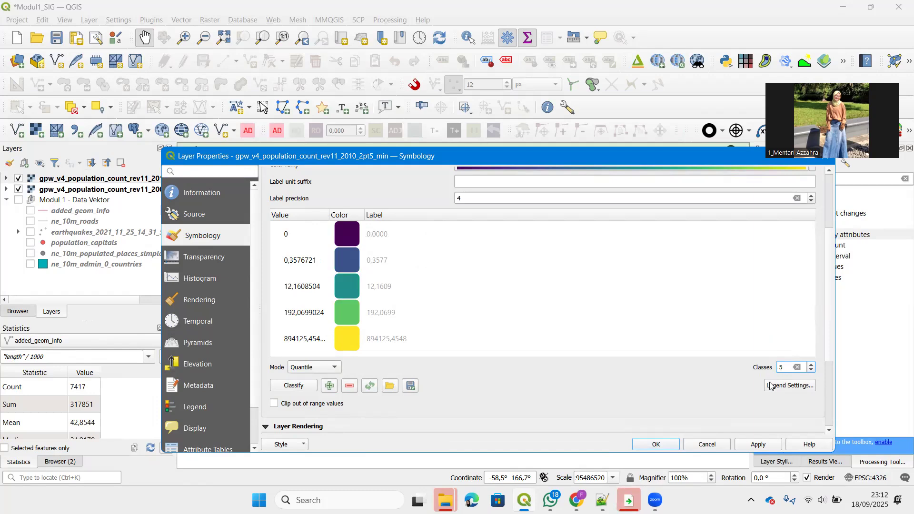
{"action": "left_click", "coordinate": [655, 445]}
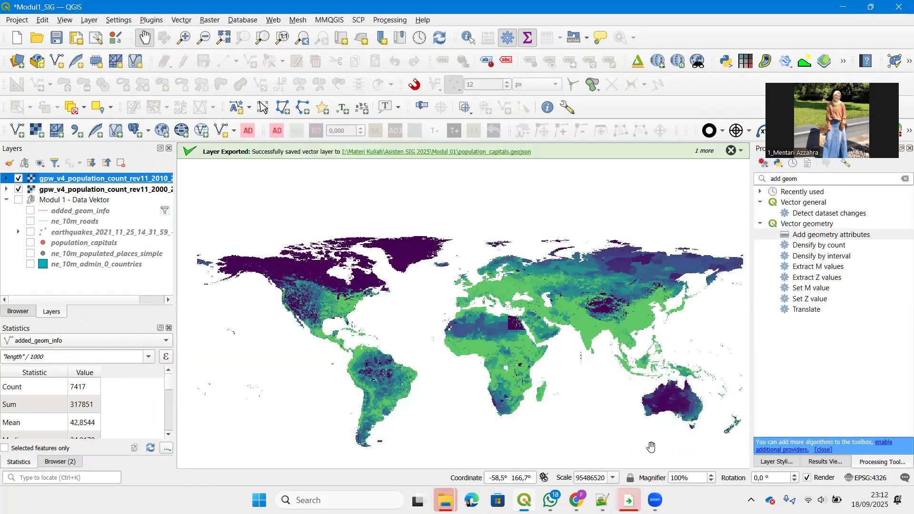
{"action": "scroll", "coordinate": [356, 305], "scroll_direction": "up", "scroll_amount": 2}
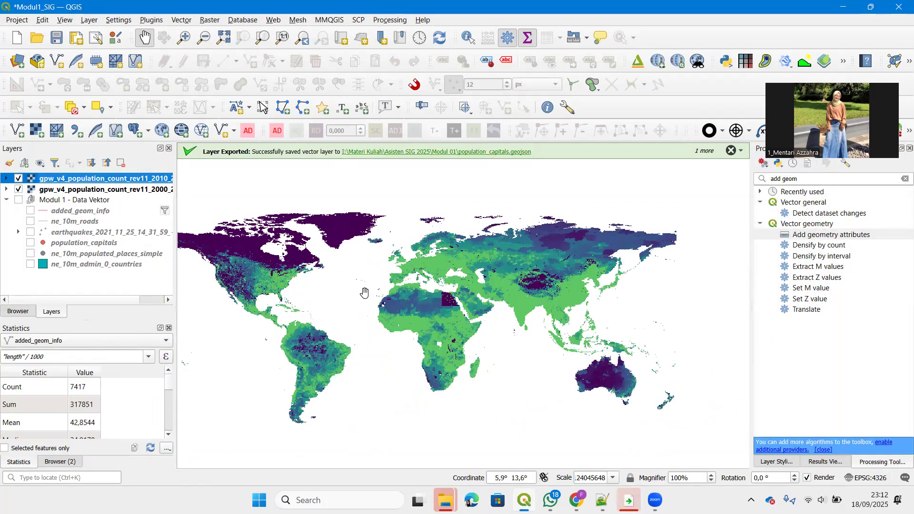
- Set the 2010 population raster's Quantile classification to 10 classes and accept the symbology
{"action": "right_click", "coordinate": [92, 178]}
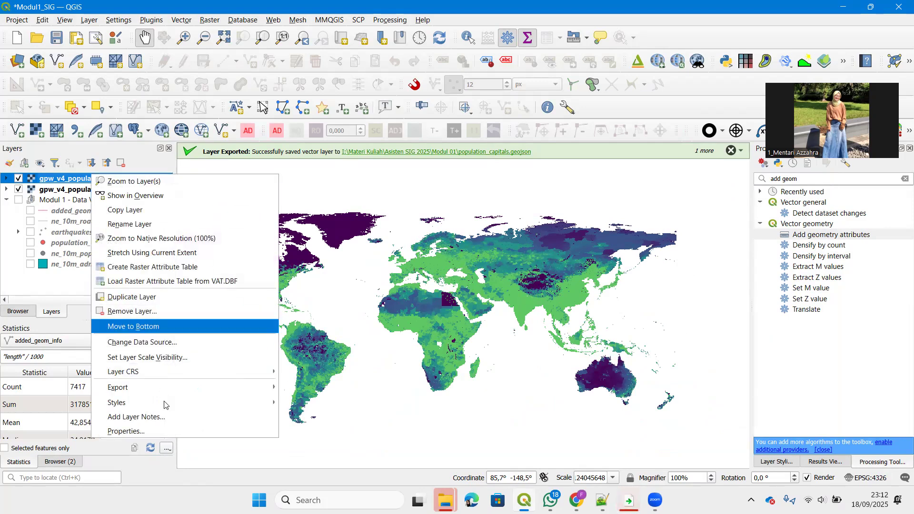
{"action": "left_click", "coordinate": [162, 431]}
{"action": "scroll", "coordinate": [743, 371], "scroll_direction": "down", "scroll_amount": 5}
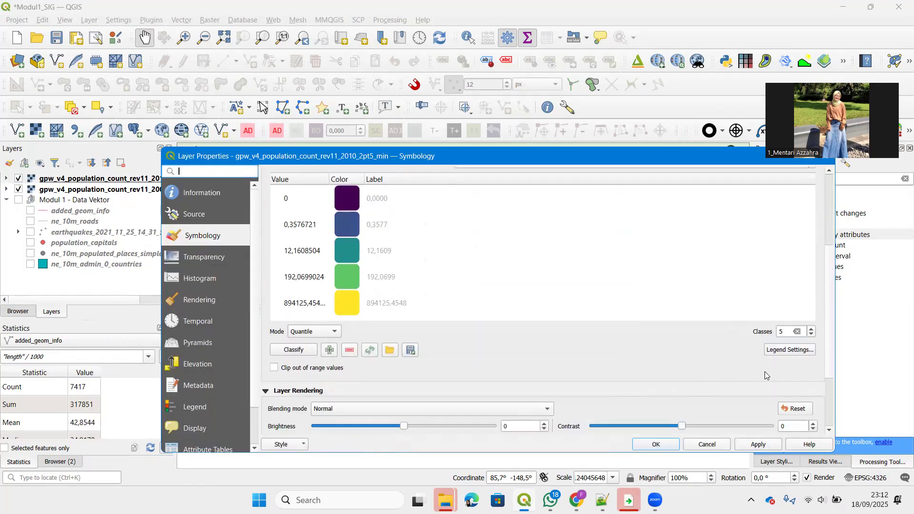
{"action": "left_click_drag", "start_coordinate": [794, 335], "coordinate": [770, 334]}
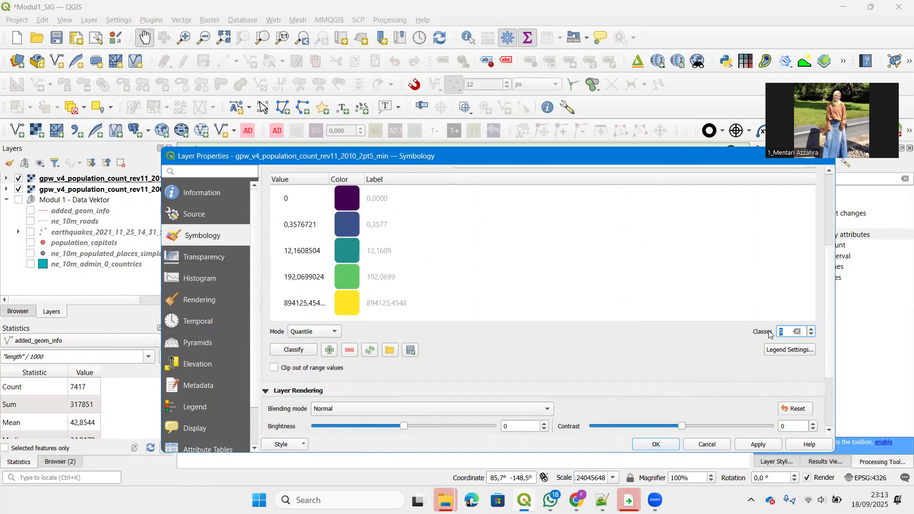
{"action": "type", "text": "10"}
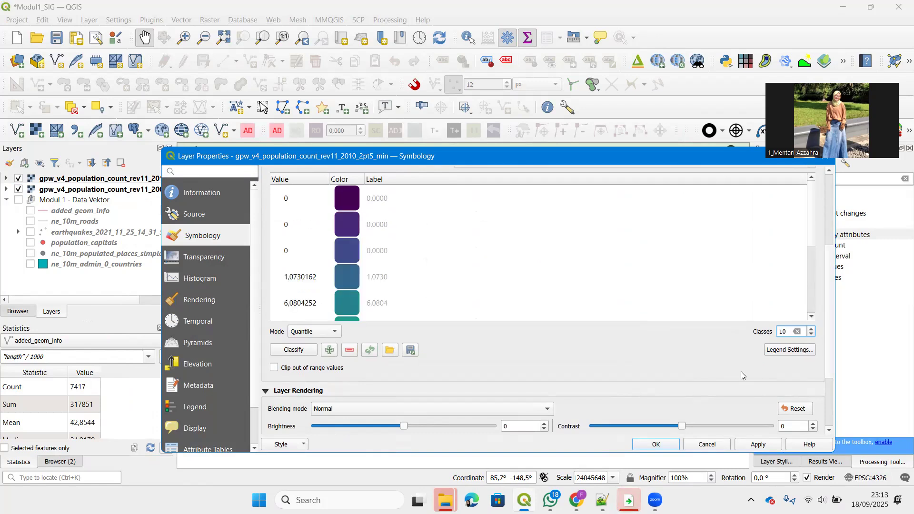
{"action": "left_click", "coordinate": [667, 445]}
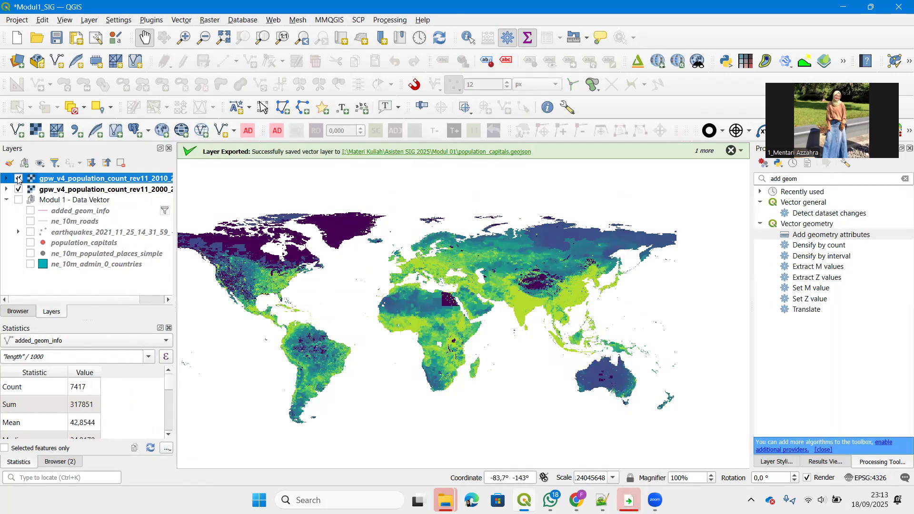
- With the 2010 layer hidden, classify the 2000 population raster by Quantile into 10 classes, then show the 2010 layer again
{"action": "left_click", "coordinate": [18, 179]}
{"action": "right_click", "coordinate": [49, 190]}
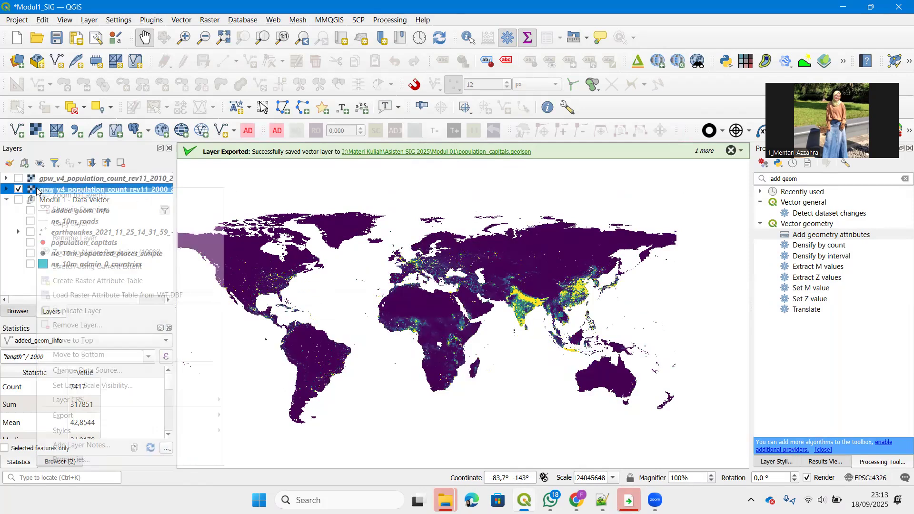
{"action": "left_click", "coordinate": [122, 459]}
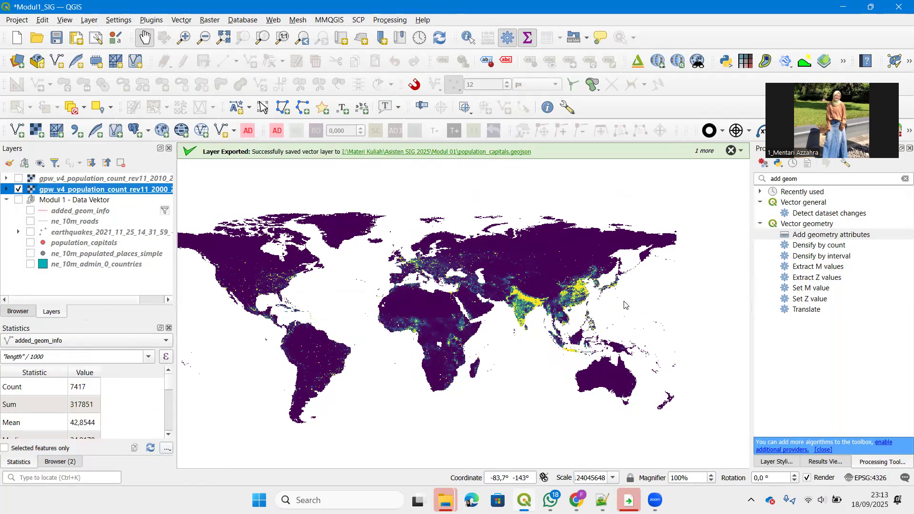
{"action": "scroll", "coordinate": [737, 379], "scroll_direction": "down", "scroll_amount": 5}
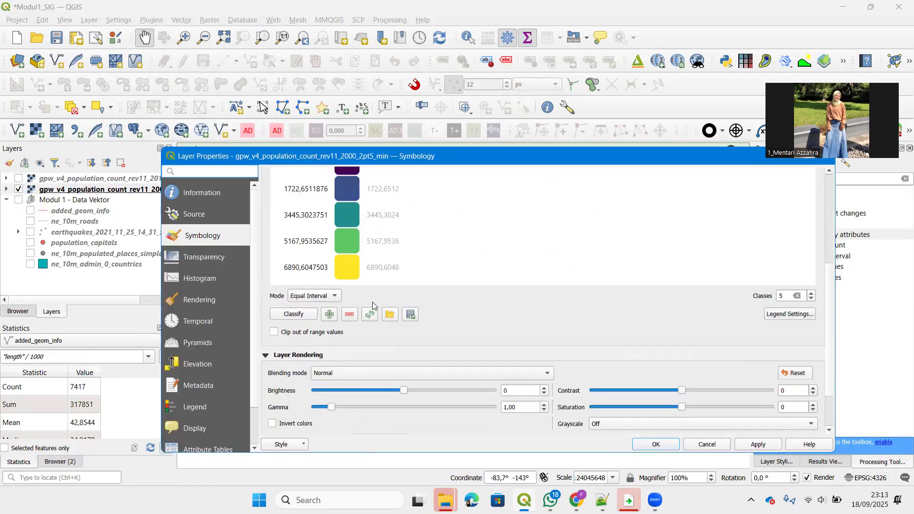
{"action": "left_click", "coordinate": [316, 298]}
{"action": "left_click", "coordinate": [312, 307]}
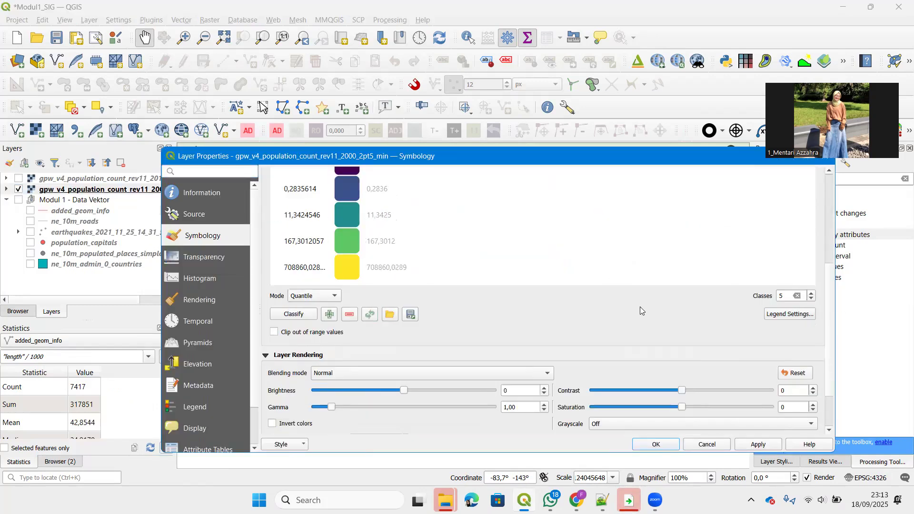
{"action": "double_click", "coordinate": [784, 296]}
{"action": "type", "text": "10"}
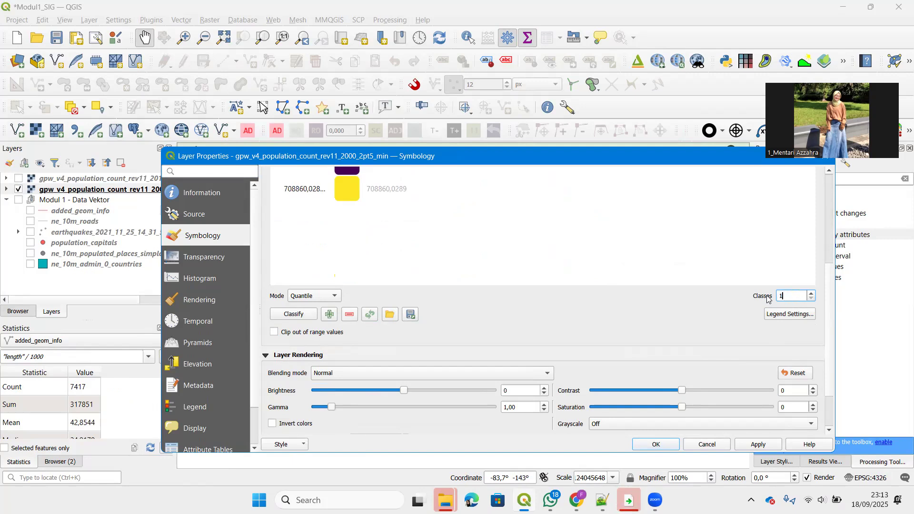
{"action": "left_click", "coordinate": [758, 445]}
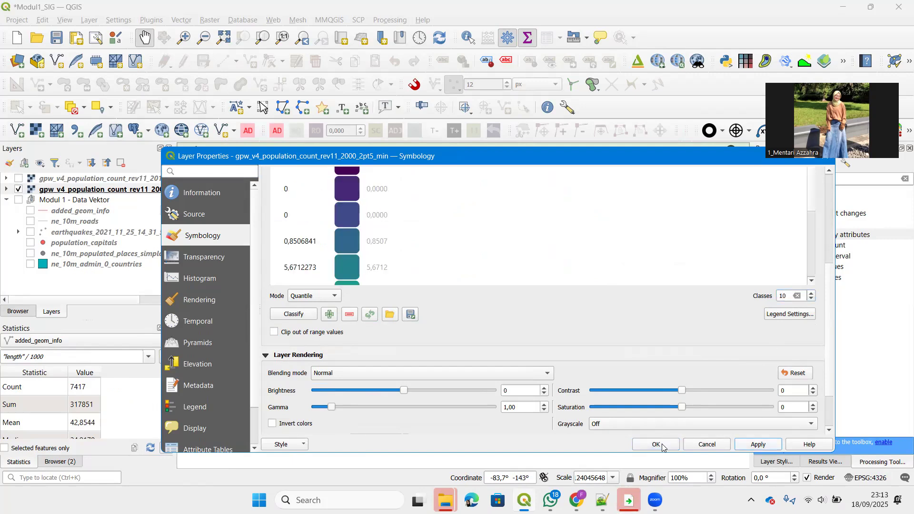
{"action": "left_click", "coordinate": [656, 445]}
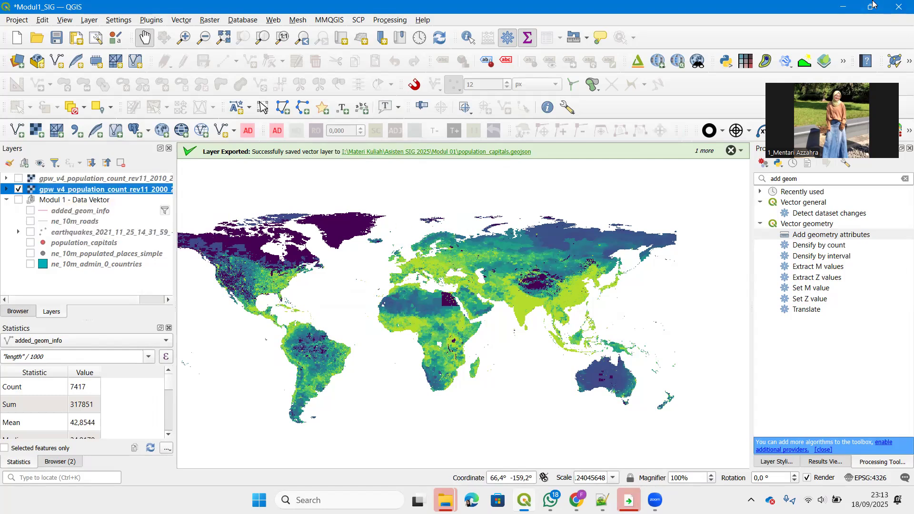
{"action": "left_click", "coordinate": [18, 180]}
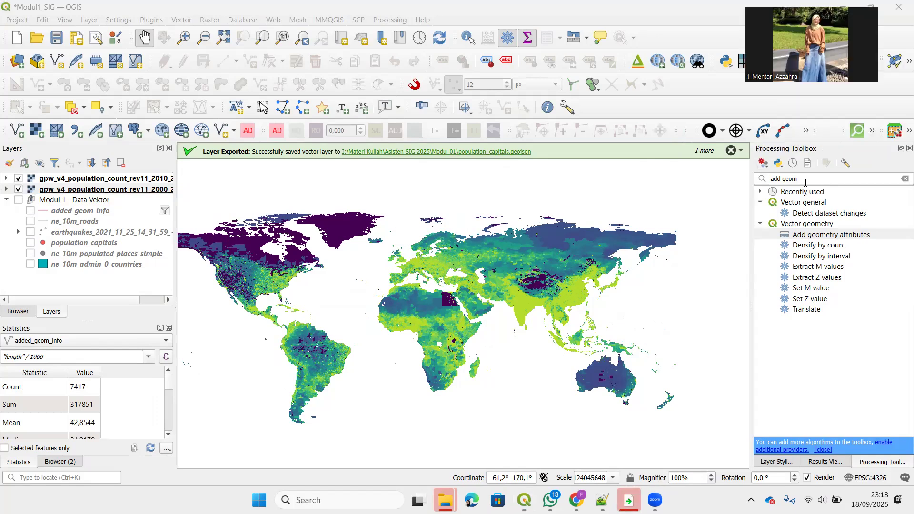
- Search the processing algorithms for "raster calcu" and open the QGIS Raster analysis version of Raster calculator
{"action": "left_click_drag", "start_coordinate": [806, 183], "coordinate": [753, 180]}
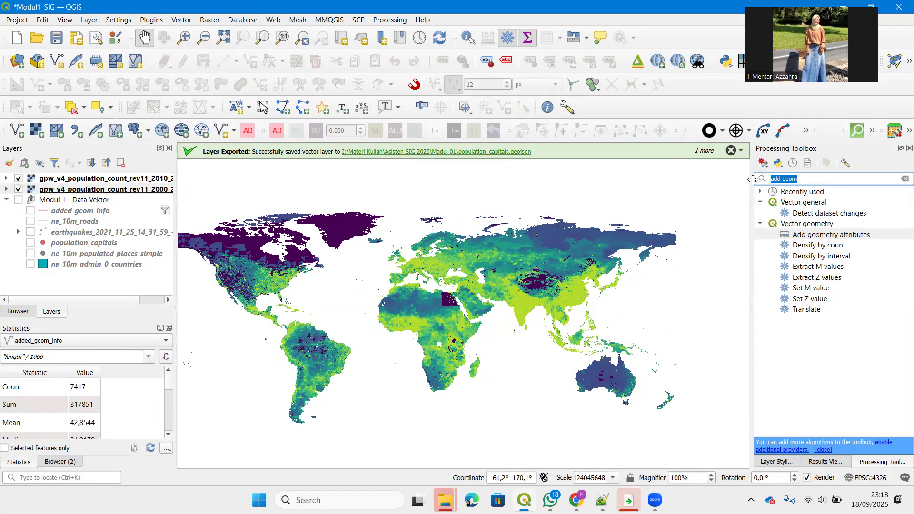
{"action": "type", "text": "ras"}
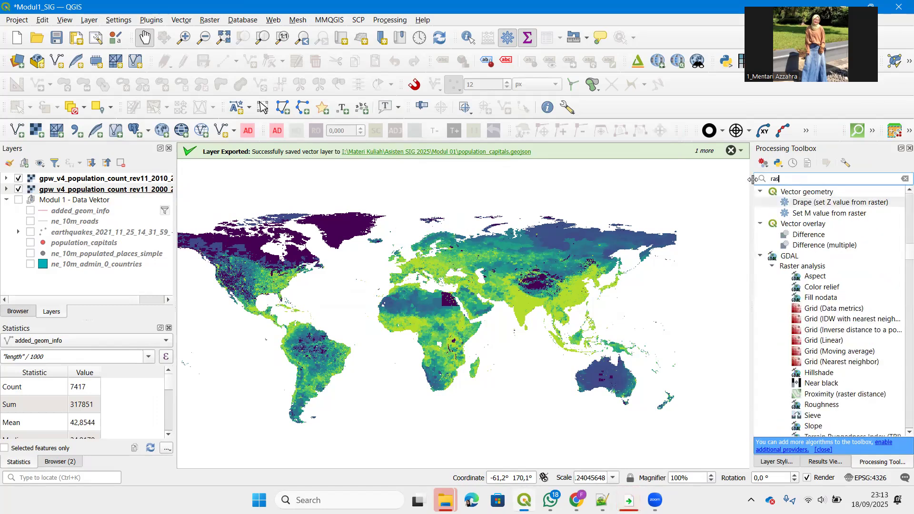
{"action": "type", "text": "ter c"}
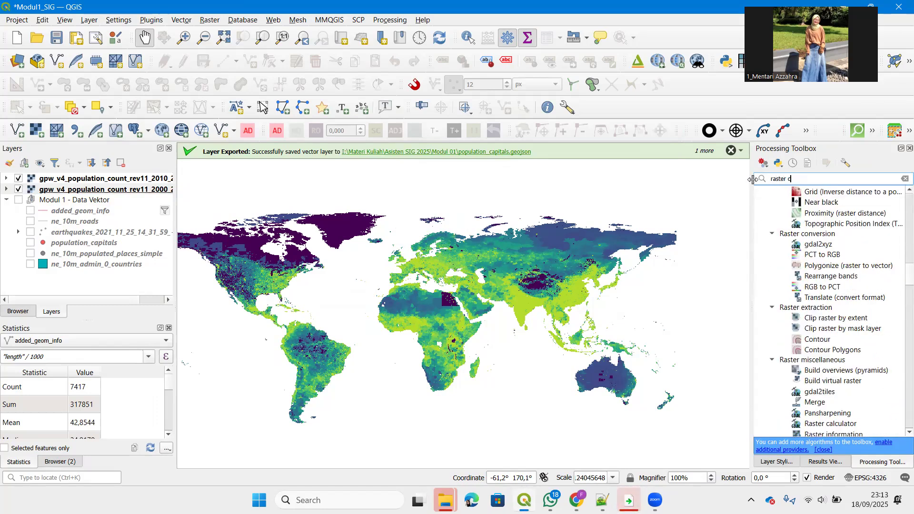
{"action": "type", "text": "alcu"}
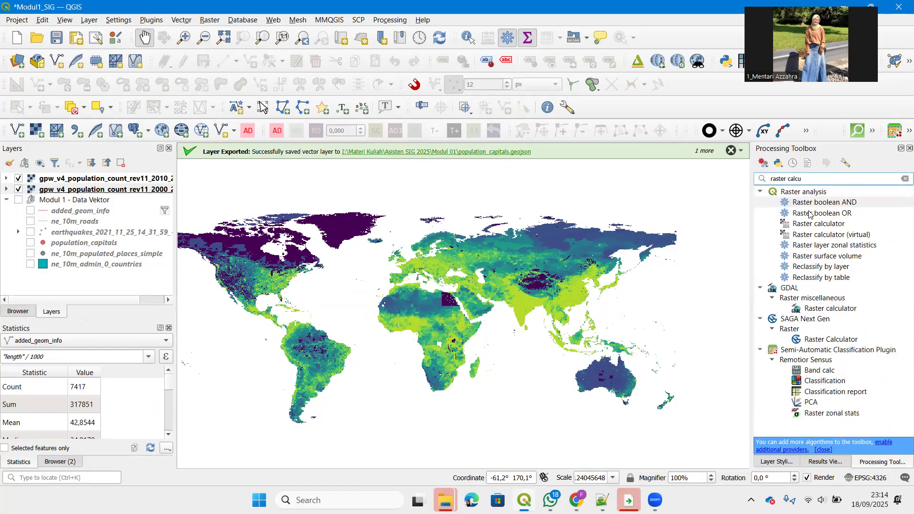
{"action": "double_click", "coordinate": [808, 226]}
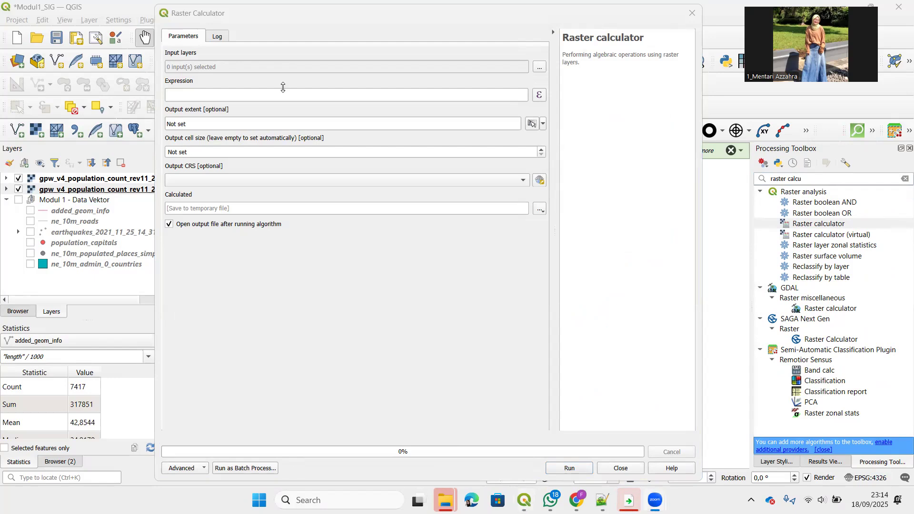
- Use both the 2000 and 2010 population rasters as input layers and open the raster calculator's expression builder
{"action": "left_click", "coordinate": [536, 150]}
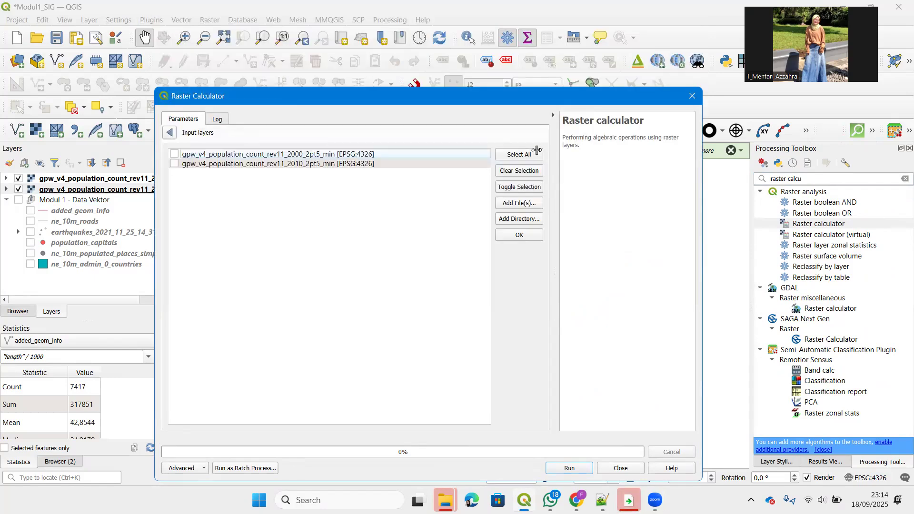
{"action": "left_click", "coordinate": [519, 154]}
{"action": "left_click", "coordinate": [170, 133]}
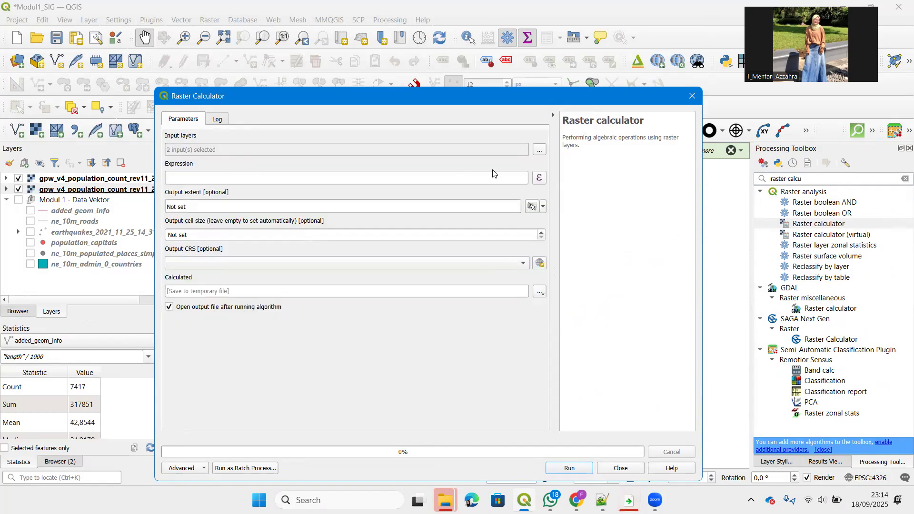
{"action": "left_click", "coordinate": [539, 181]}
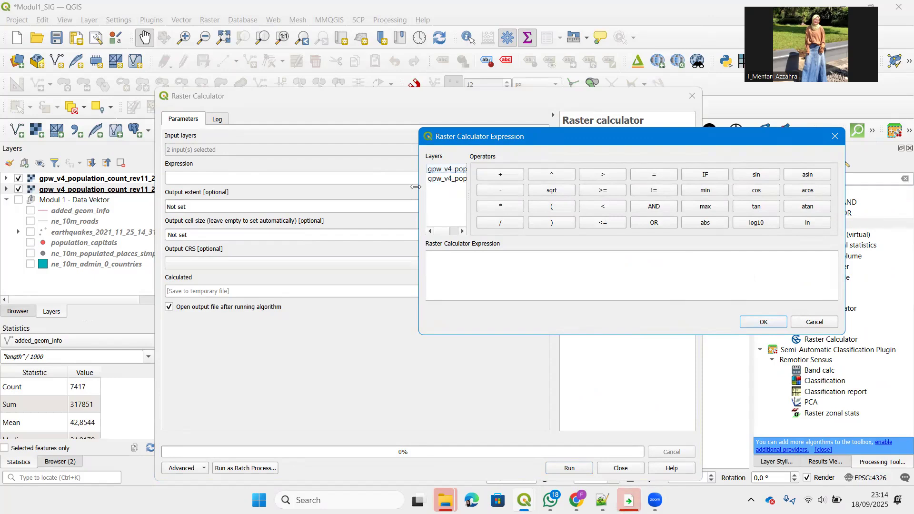
{"action": "left_click_drag", "start_coordinate": [415, 187], "coordinate": [254, 187]}
{"action": "double_click", "coordinate": [361, 170]}
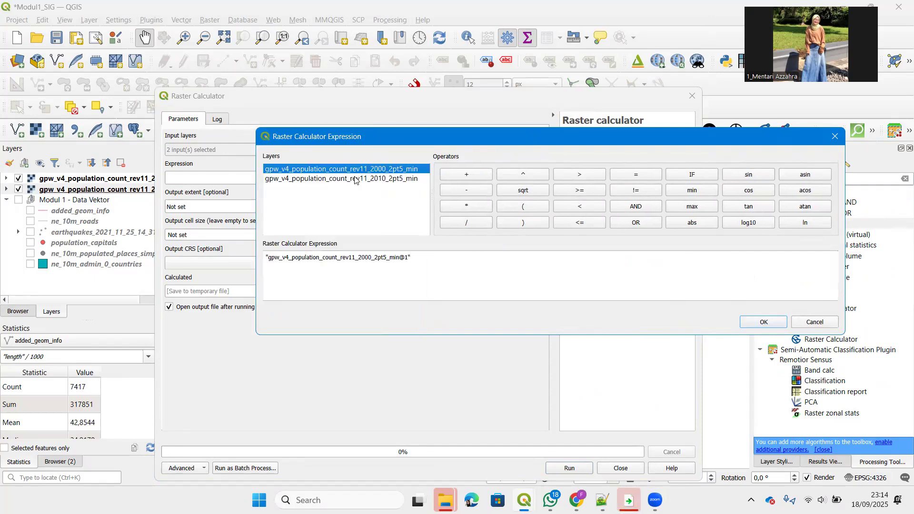
{"action": "left_click_drag", "start_coordinate": [413, 258], "coordinate": [265, 252]}
{"action": "key", "text": "BackSpace"}
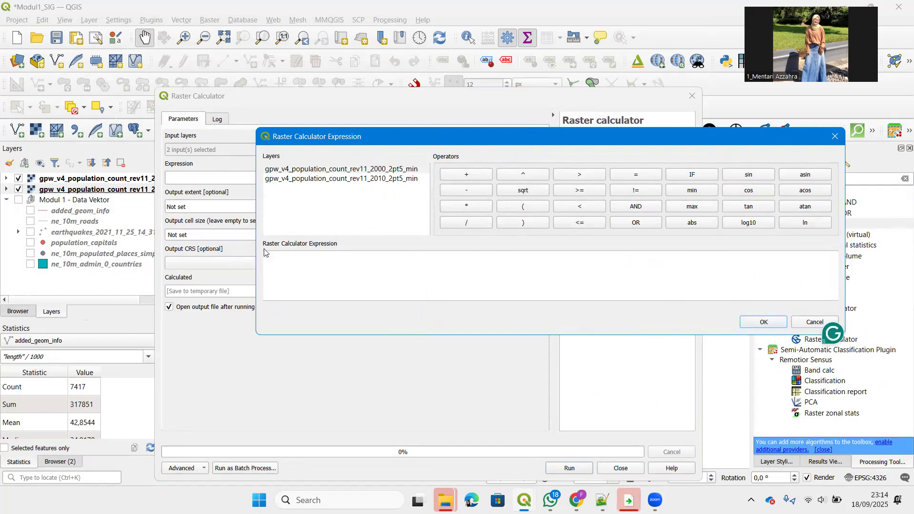
- Build and accept the expression "gpw_v4_population_count_rev11_2010_2pt5_min@1" - "gpw_v4_population_count_rev11_2000_2pt5_min@1"
{"action": "double_click", "coordinate": [347, 179]}
{"action": "left_click", "coordinate": [421, 257]}
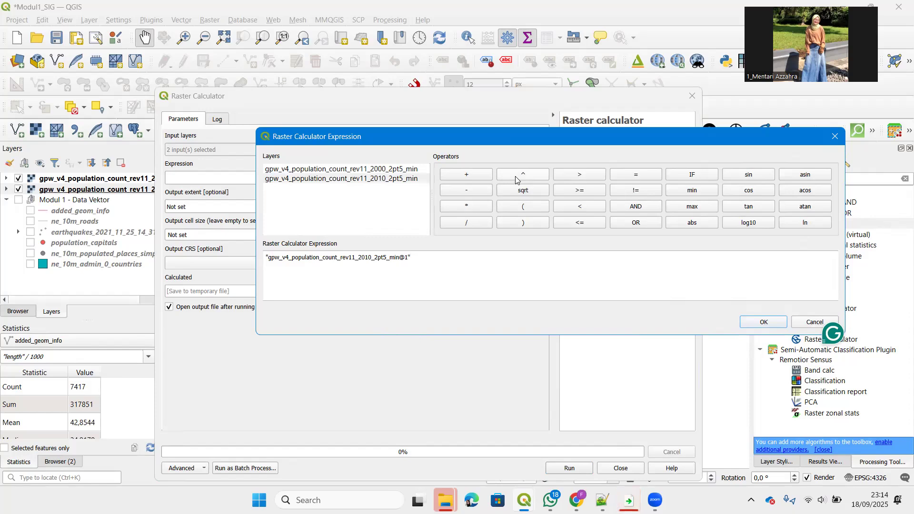
{"action": "left_click", "coordinate": [475, 192]}
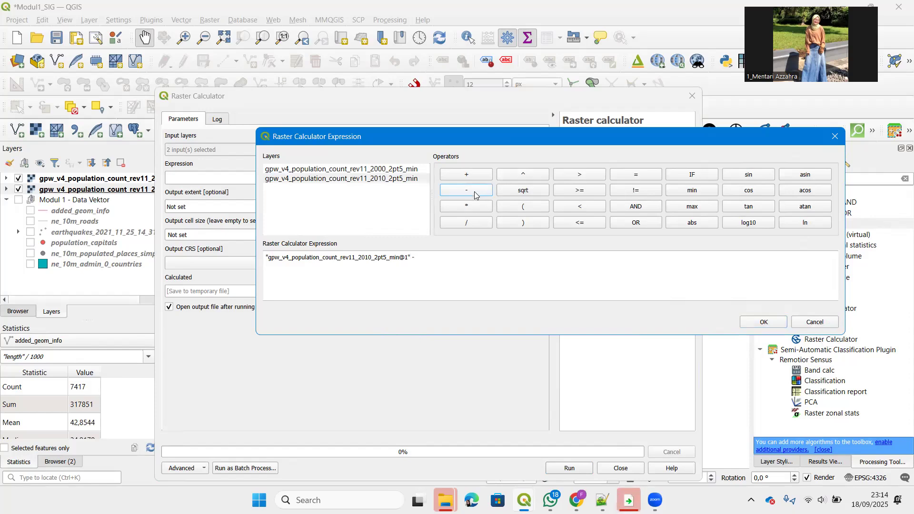
{"action": "double_click", "coordinate": [386, 171]}
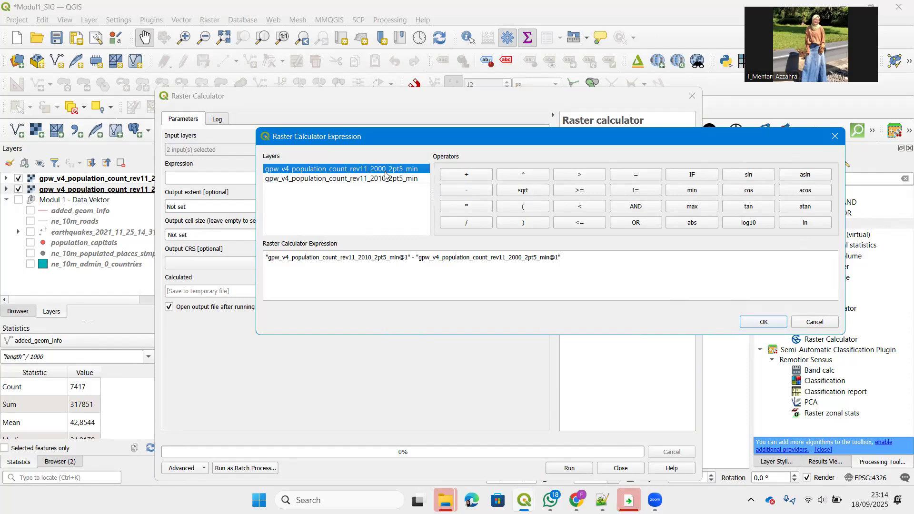
{"action": "left_click", "coordinate": [761, 323]}
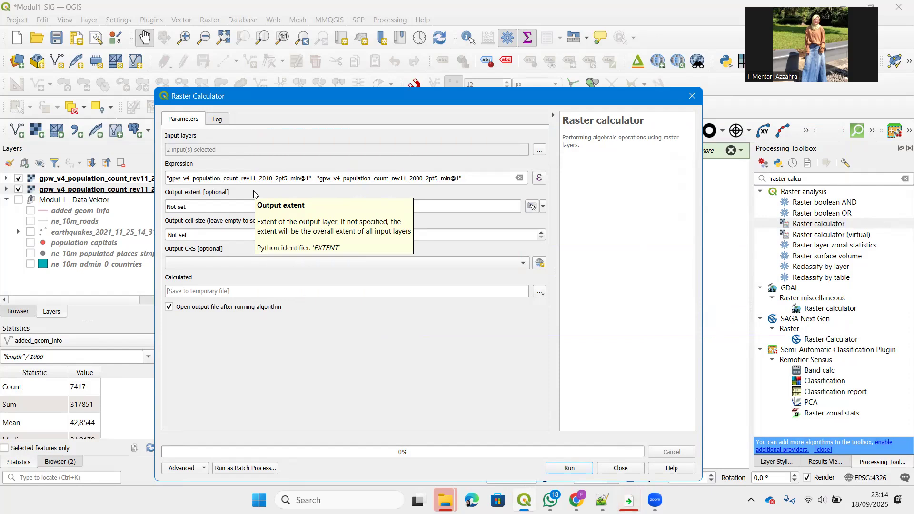
- Set the output CRS to Project CRS: EPSG:4326 - WGS 84 and the output file to pop_selisih.tif in the Modul 01 folder
{"action": "left_click", "coordinate": [199, 267]}
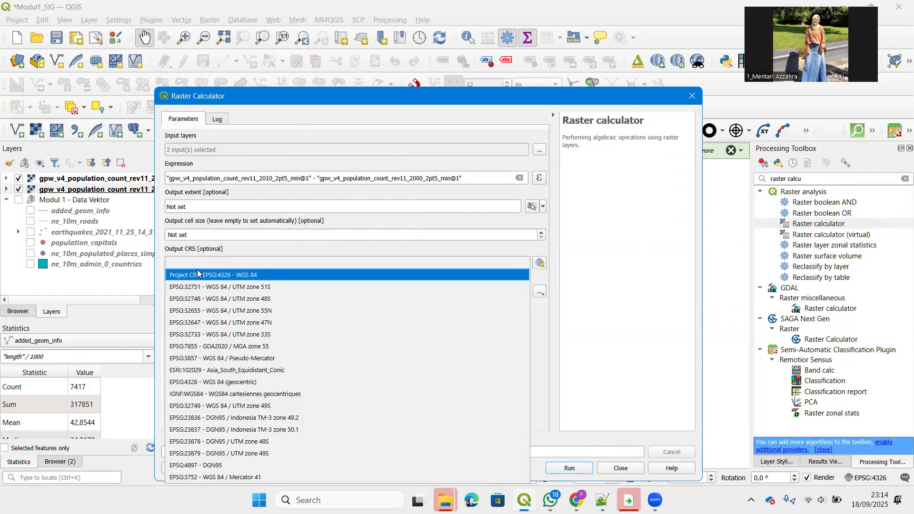
{"action": "left_click", "coordinate": [198, 274]}
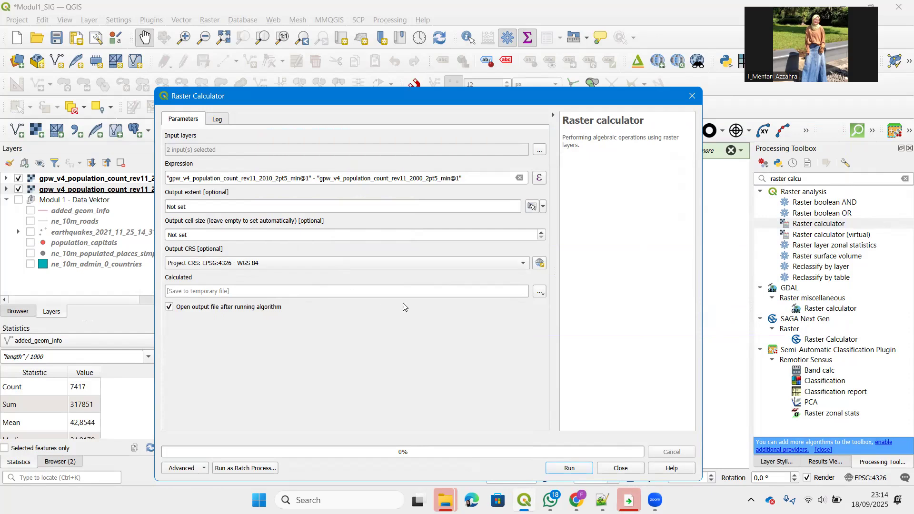
{"action": "left_click", "coordinate": [539, 292]}
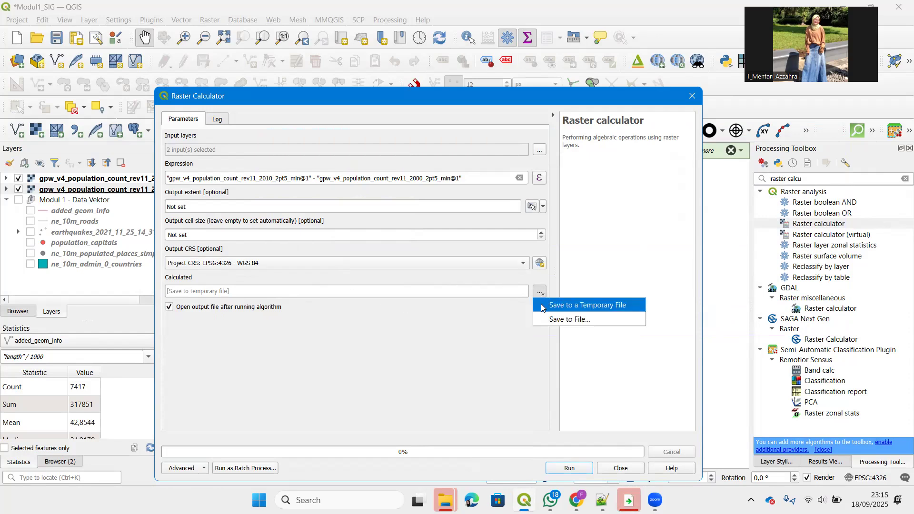
{"action": "left_click", "coordinate": [535, 313]}
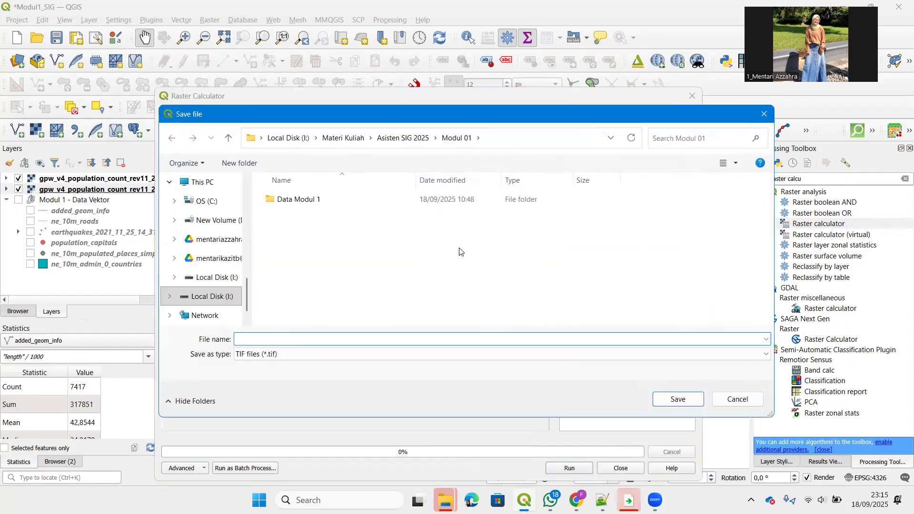
{"action": "type", "text": "pop"}
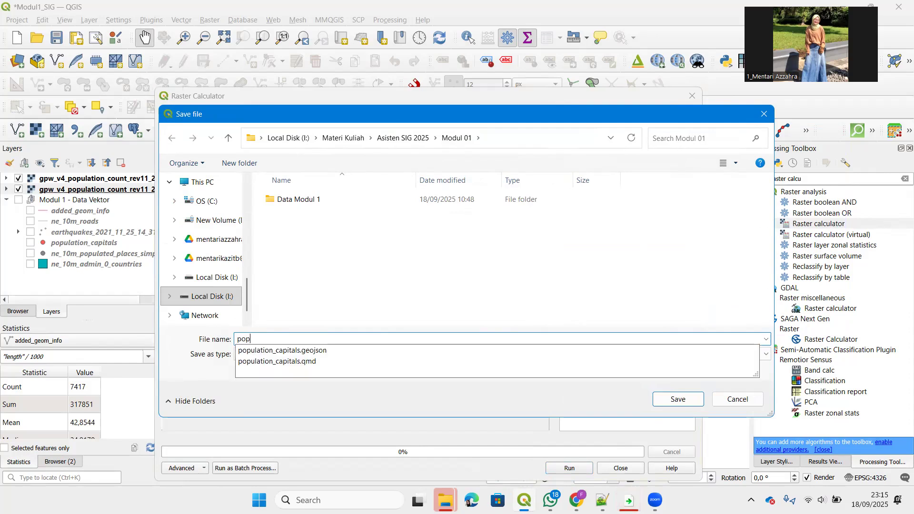
{"action": "type", "text": "_selisi"}
{"action": "key", "text": "BackSpace"}
{"action": "key", "text": "Return"}
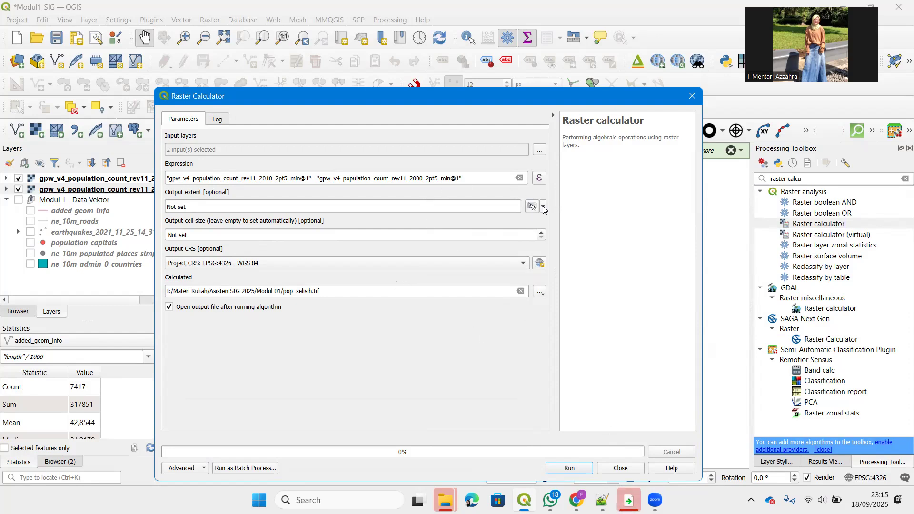
- Calculate the output extent from the 2010 population raster, then run the raster calculator and close its dialog
{"action": "left_click", "coordinate": [544, 208]}
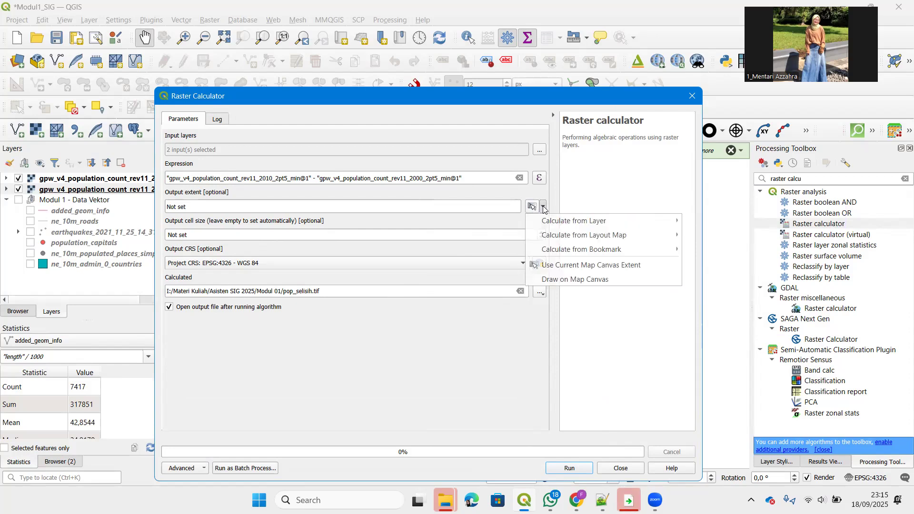
{"action": "mouse_move", "coordinate": [530, 224]}
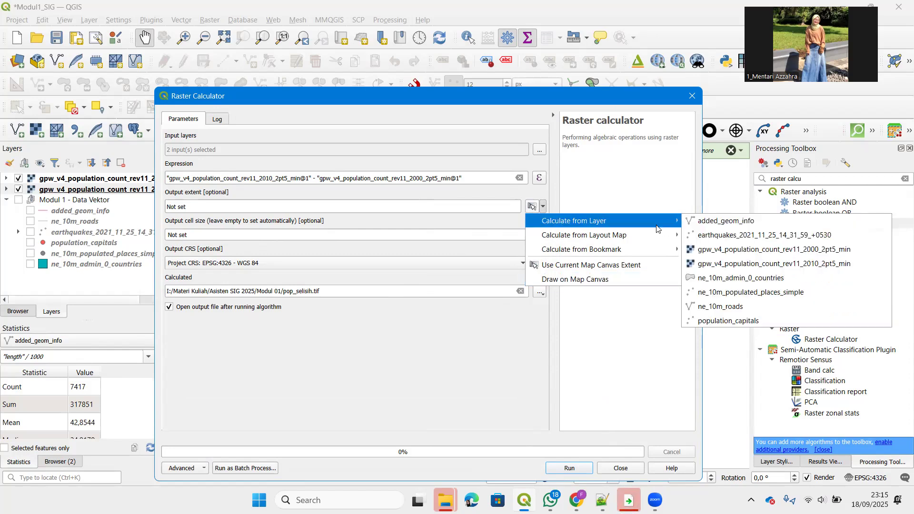
{"action": "left_click", "coordinate": [731, 265]}
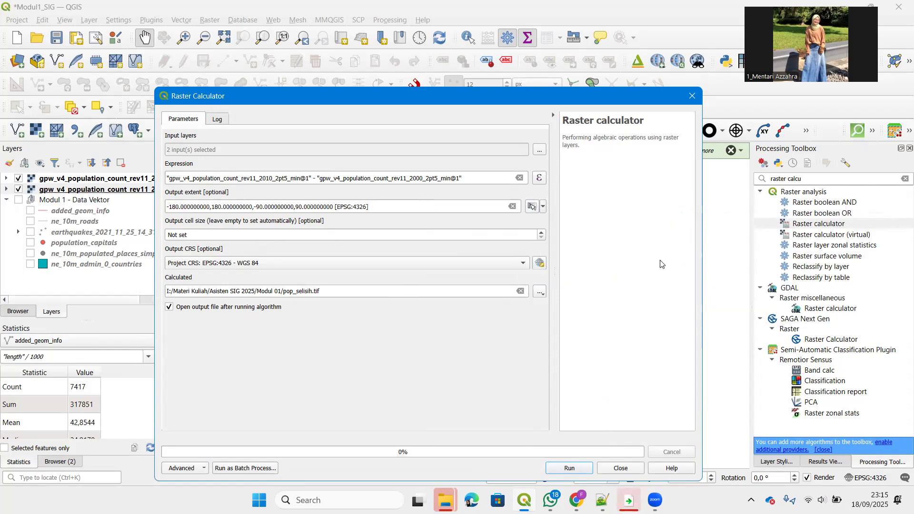
{"action": "left_click", "coordinate": [553, 470]}
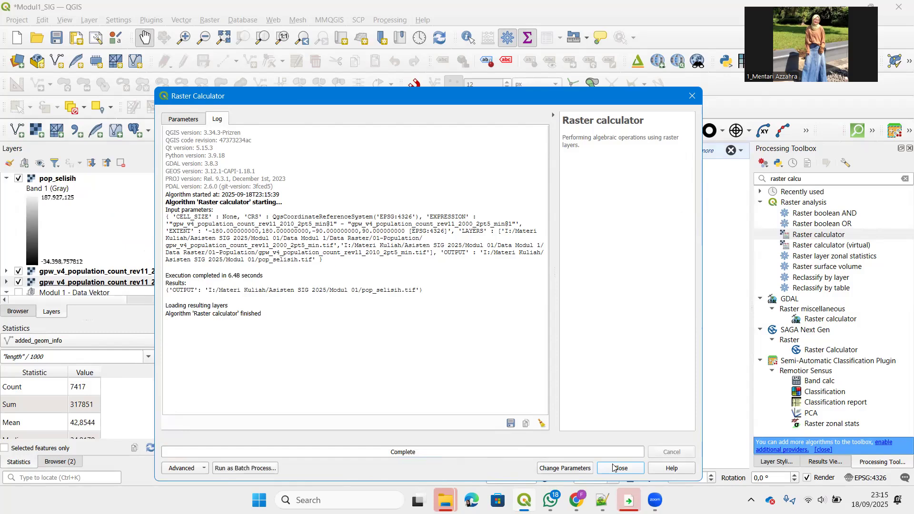
{"action": "left_click", "coordinate": [619, 468]}
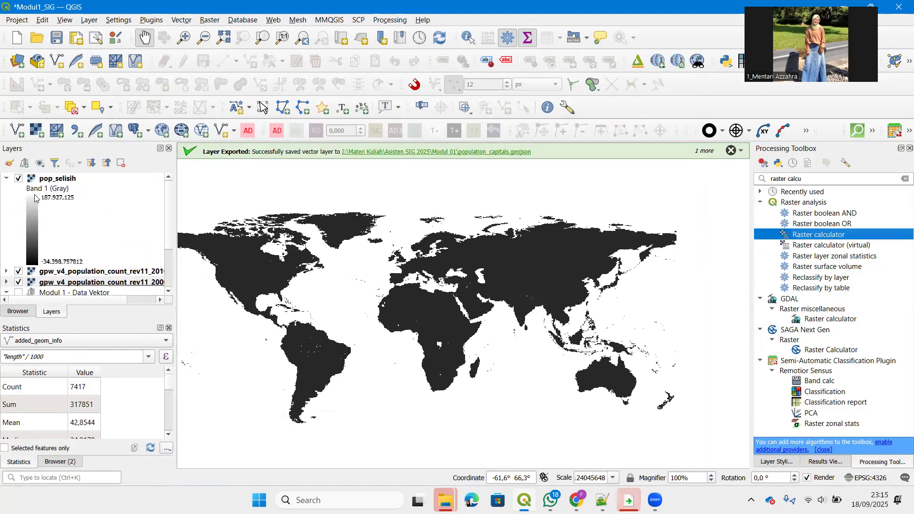
- Hide the 2010 and 2000 population rasters and switch the pop_selisih layer's render type to Singleband pseudocolor
{"action": "left_click", "coordinate": [19, 272]}
{"action": "left_click", "coordinate": [19, 282]}
{"action": "right_click", "coordinate": [66, 181]}
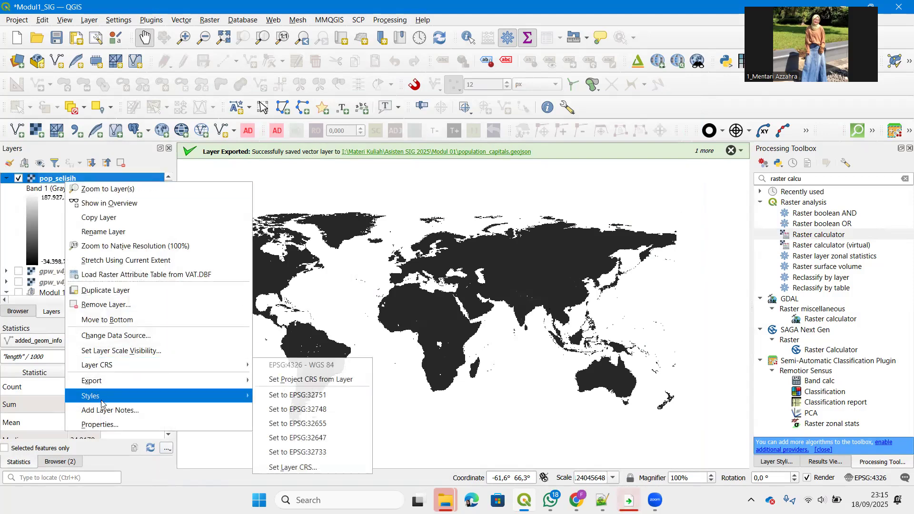
{"action": "left_click", "coordinate": [100, 422]}
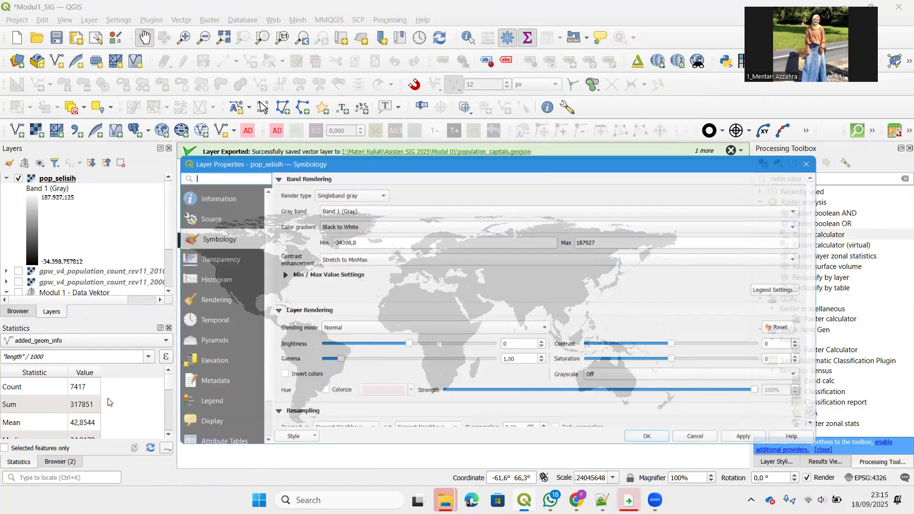
{"action": "left_click", "coordinate": [322, 189]}
{"action": "left_click", "coordinate": [342, 202]}
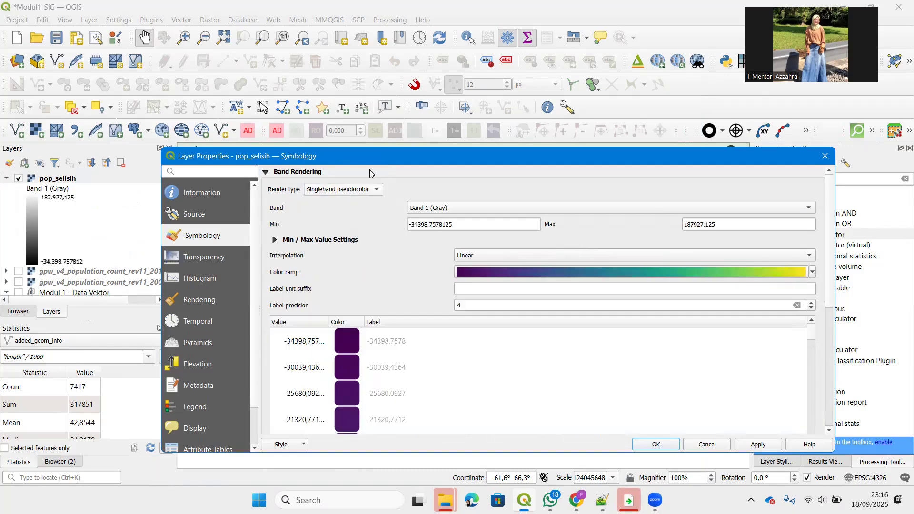
- Give pop_selisih the Spectral color ramp with Quantile classification into 5 classes and apply the symbology
{"action": "left_click_drag", "start_coordinate": [297, 160], "coordinate": [200, 42]}
{"action": "left_click", "coordinate": [714, 153]}
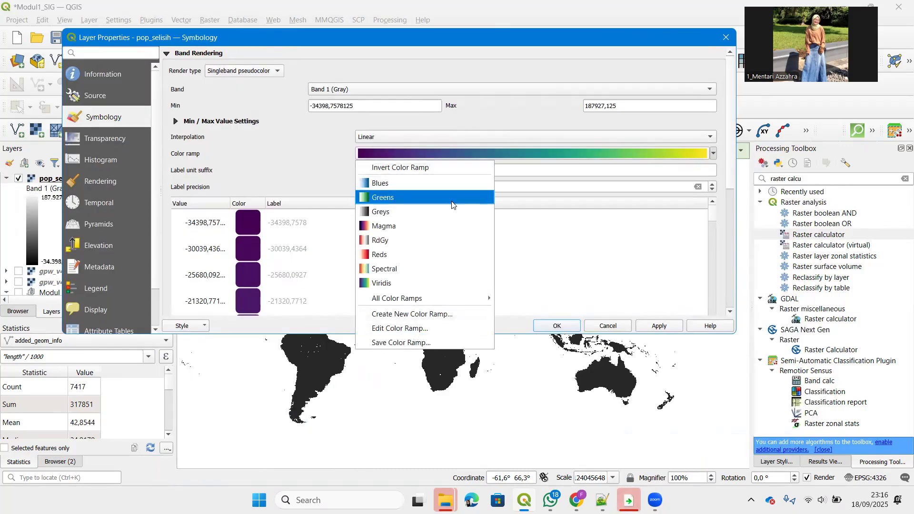
{"action": "left_click", "coordinate": [429, 269]}
{"action": "scroll", "coordinate": [288, 275], "scroll_direction": "down", "scroll_amount": 10}
{"action": "scroll", "coordinate": [289, 275], "scroll_direction": "down", "scroll_amount": 6}
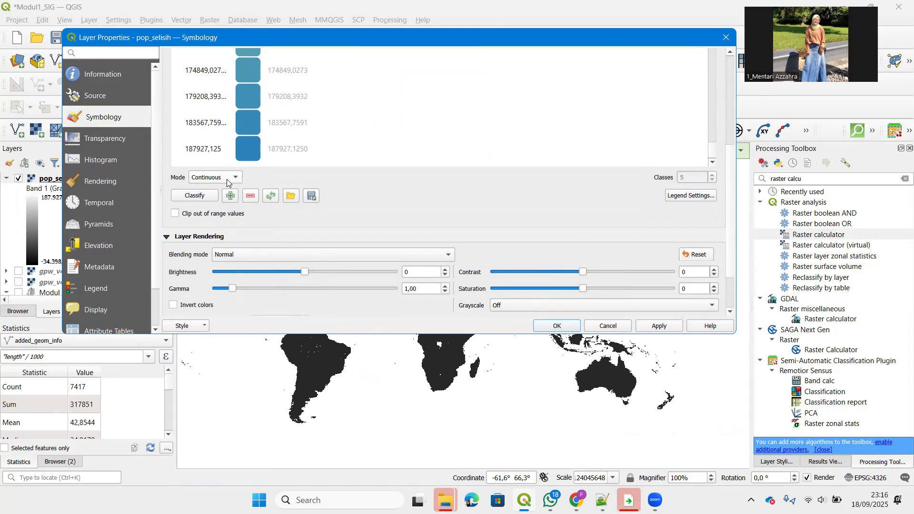
{"action": "left_click", "coordinate": [226, 179]}
{"action": "left_click", "coordinate": [209, 202]}
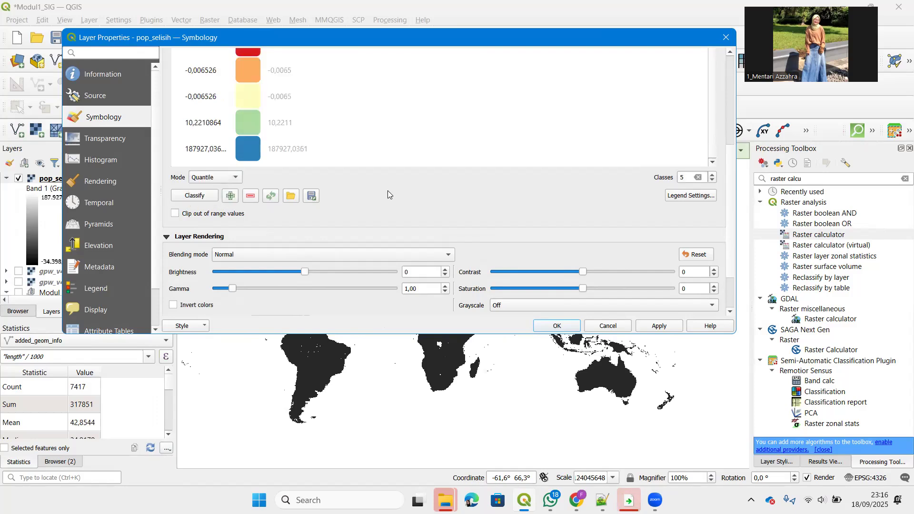
{"action": "scroll", "coordinate": [387, 191], "scroll_direction": "up", "scroll_amount": 5}
{"action": "left_click", "coordinate": [657, 326]}
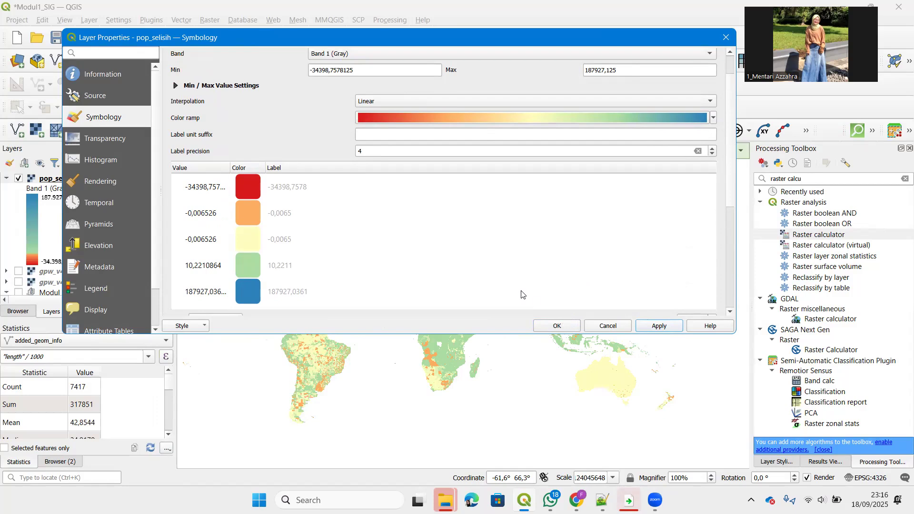
- Set pop_selisih's interpolation to Discrete, apply it, and view the uncovered map with the symbology settings still open
{"action": "scroll", "coordinate": [474, 268], "scroll_direction": "up", "scroll_amount": 1}
{"action": "left_click", "coordinate": [384, 137]}
{"action": "left_click", "coordinate": [384, 124]}
{"action": "left_click", "coordinate": [657, 325]}
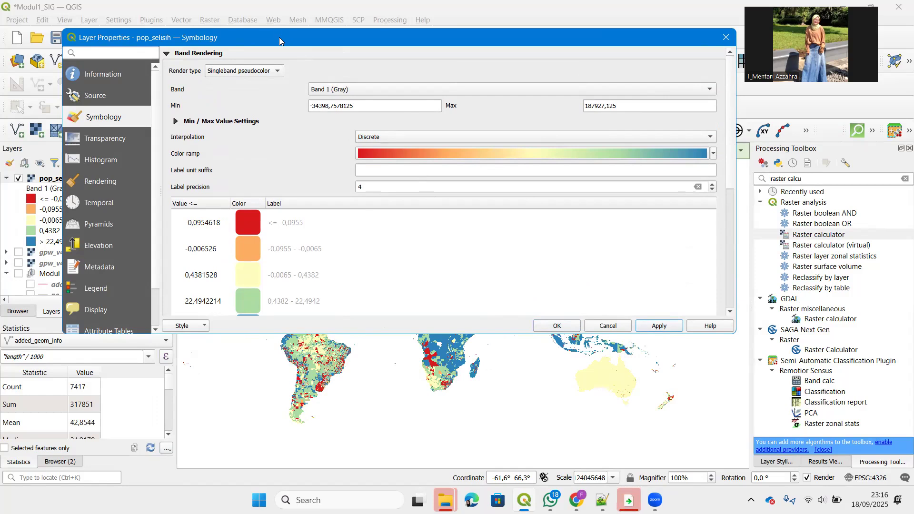
{"action": "left_click_drag", "start_coordinate": [279, 37], "coordinate": [698, 394]}
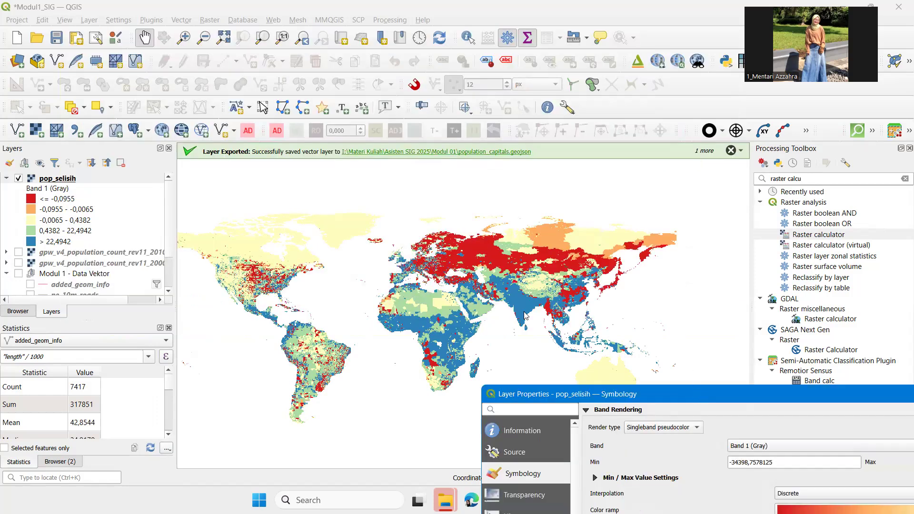
{"action": "left_click_drag", "start_coordinate": [614, 395], "coordinate": [253, 39]}
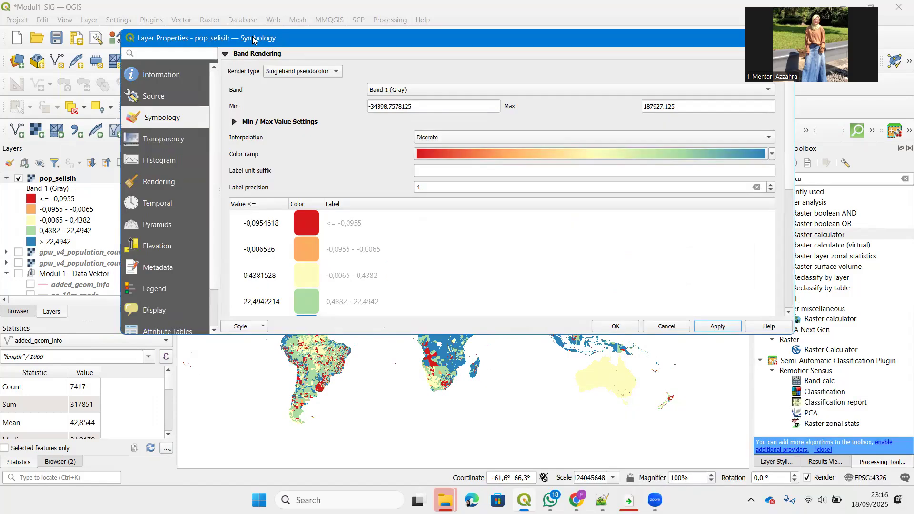
- Reopen the layer properties of pop_selisih and invert its Spectral color ramp so it runs from blue to red
{"action": "scroll", "coordinate": [467, 263], "scroll_direction": "down", "scroll_amount": 3}
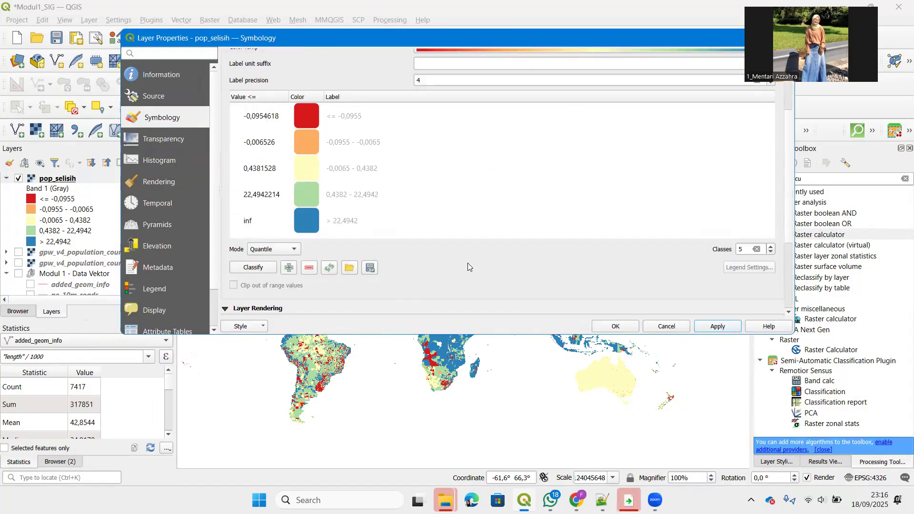
{"action": "left_click", "coordinate": [616, 326]}
{"action": "right_click", "coordinate": [67, 178]}
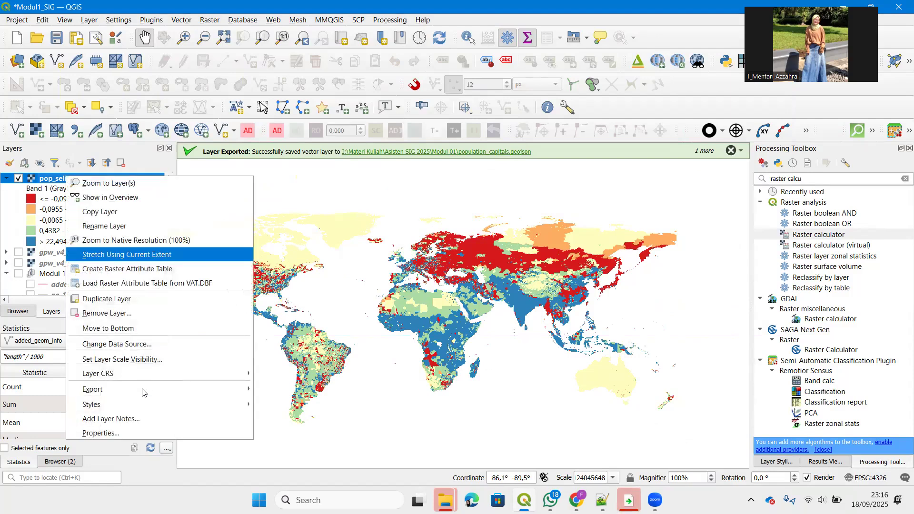
{"action": "left_click", "coordinate": [134, 432]}
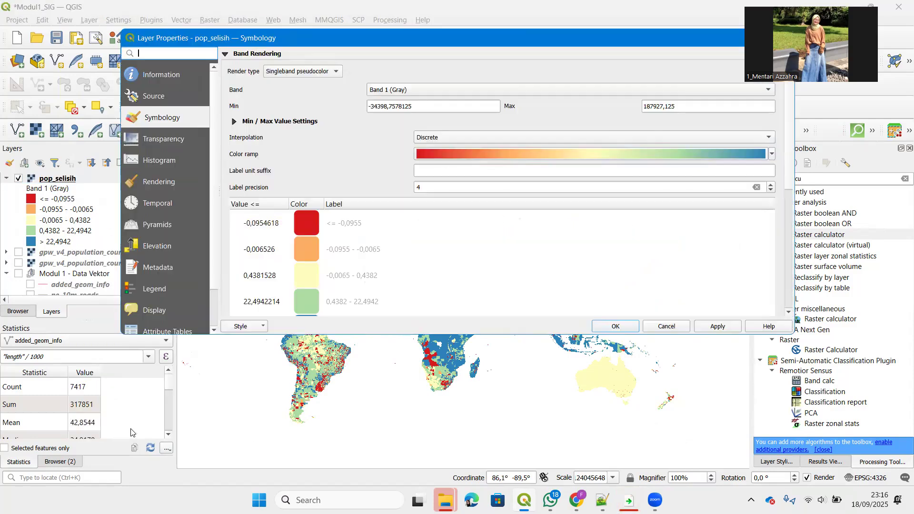
{"action": "scroll", "coordinate": [347, 256], "scroll_direction": "down", "scroll_amount": 5}
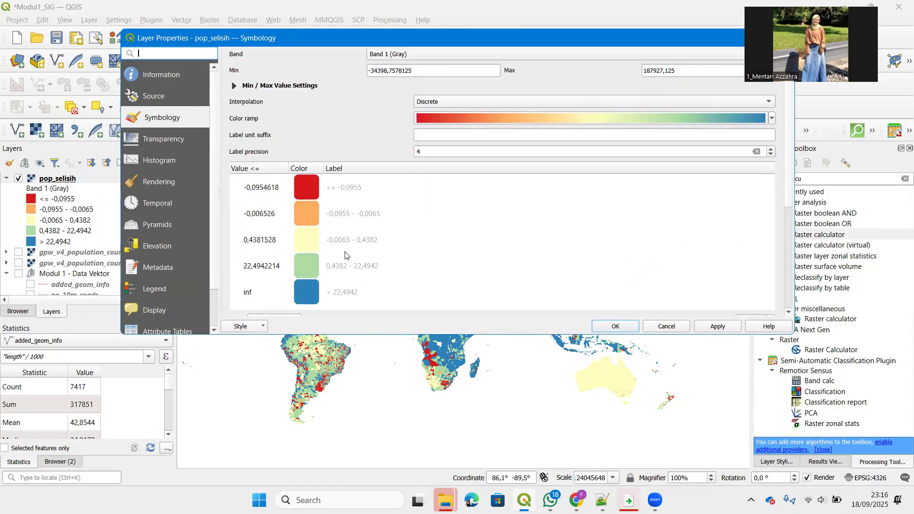
{"action": "double_click", "coordinate": [360, 186]}
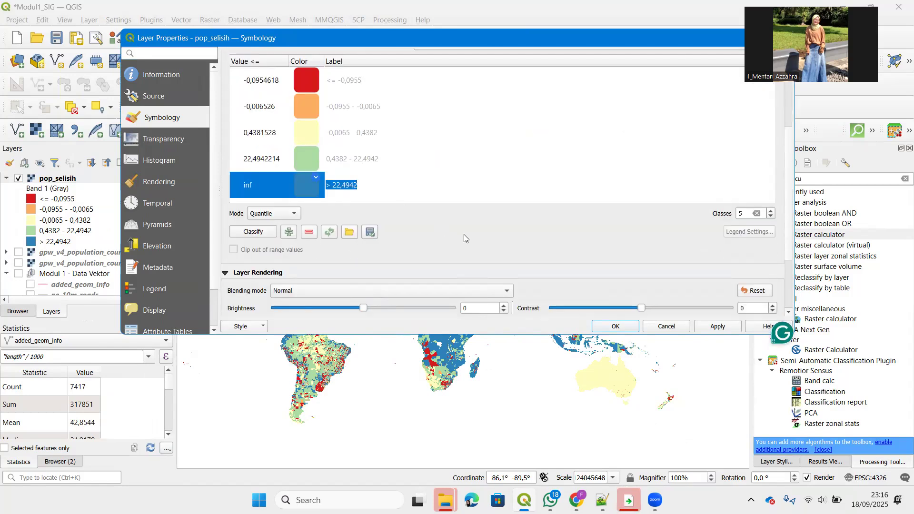
{"action": "scroll", "coordinate": [524, 214], "scroll_direction": "up", "scroll_amount": 1}
{"action": "scroll", "coordinate": [524, 213], "scroll_direction": "up", "scroll_amount": 2}
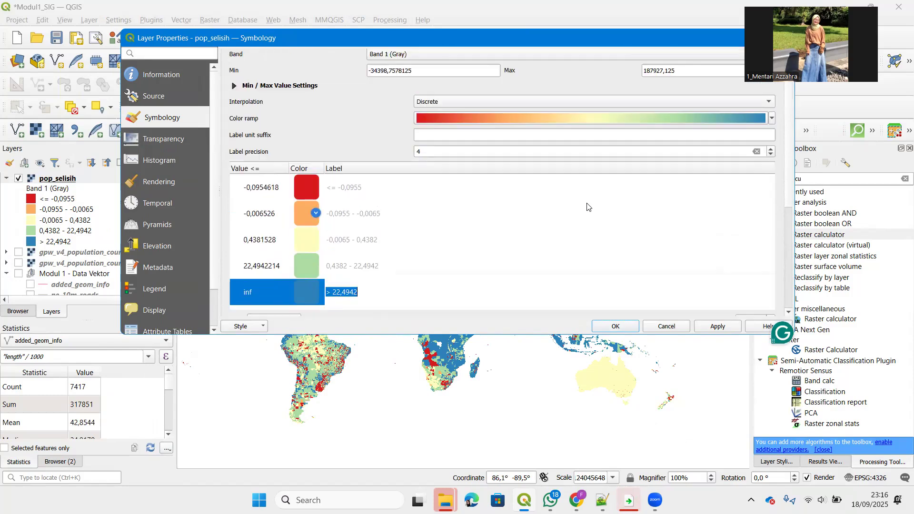
{"action": "left_click", "coordinate": [771, 119]}
{"action": "left_click", "coordinate": [450, 130]}
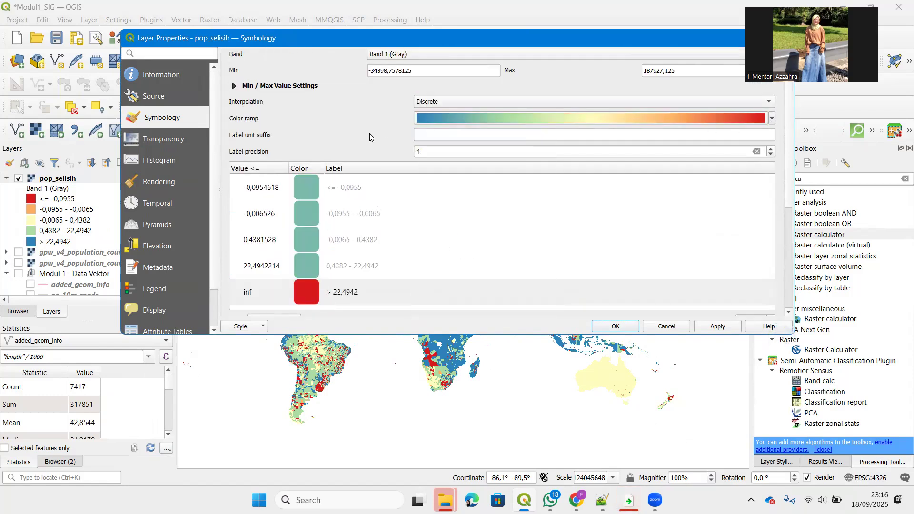
- Reclassify pop_selisih with the inverted color ramp and apply the symbology
{"action": "scroll", "coordinate": [505, 250], "scroll_direction": "down", "scroll_amount": 2}
{"action": "scroll", "coordinate": [490, 252], "scroll_direction": "up", "scroll_amount": 2}
{"action": "scroll", "coordinate": [380, 219], "scroll_direction": "down", "scroll_amount": 1}
{"action": "left_click", "coordinate": [257, 304]}
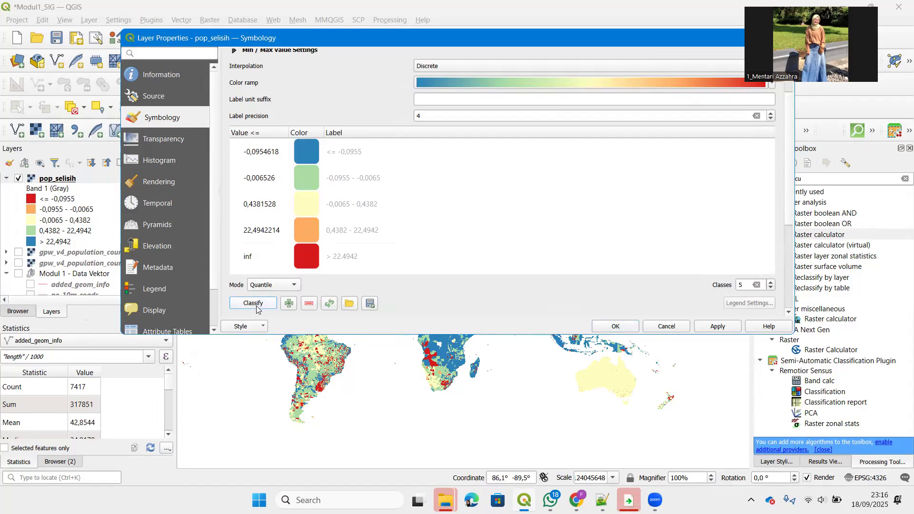
{"action": "left_click", "coordinate": [717, 326]}
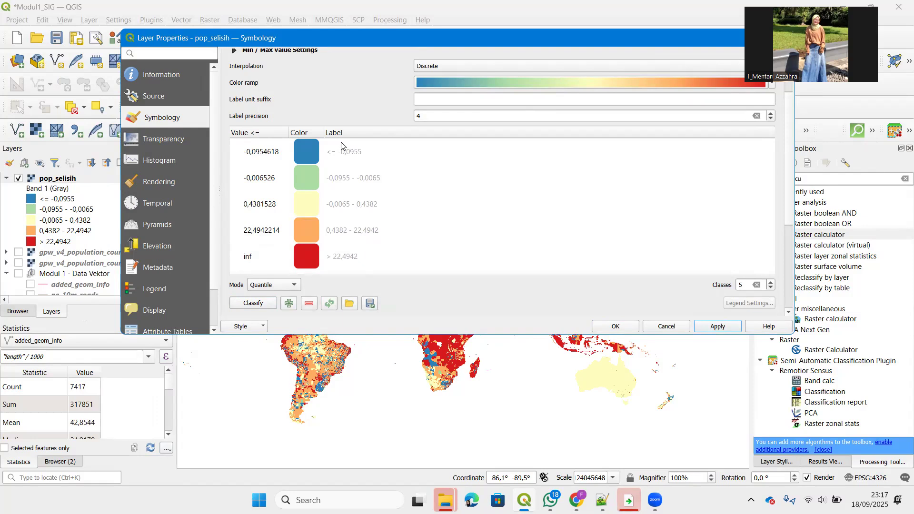
- Label the highest pop_selisih class "Very High" and the class below it "High"
{"action": "double_click", "coordinate": [340, 254]}
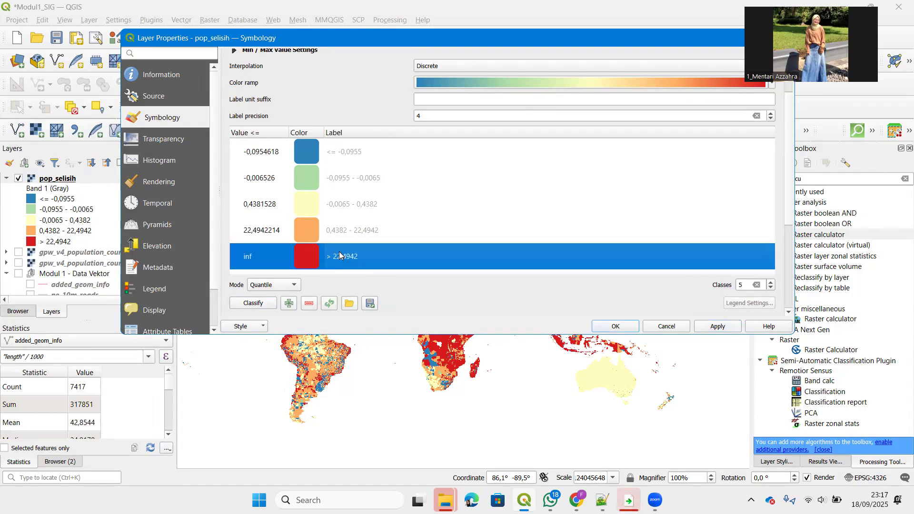
{"action": "type", "text": "Very"}
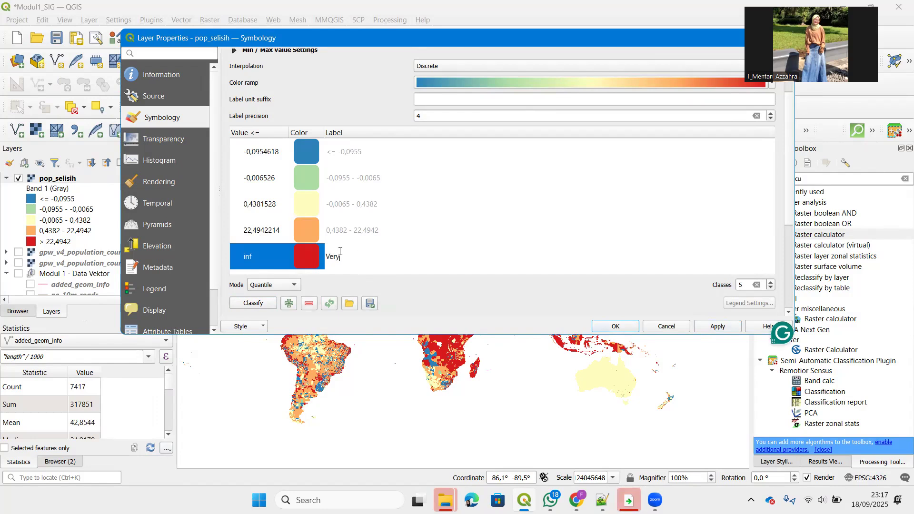
{"action": "type", "text": " High"}
{"action": "key", "text": "Return"}
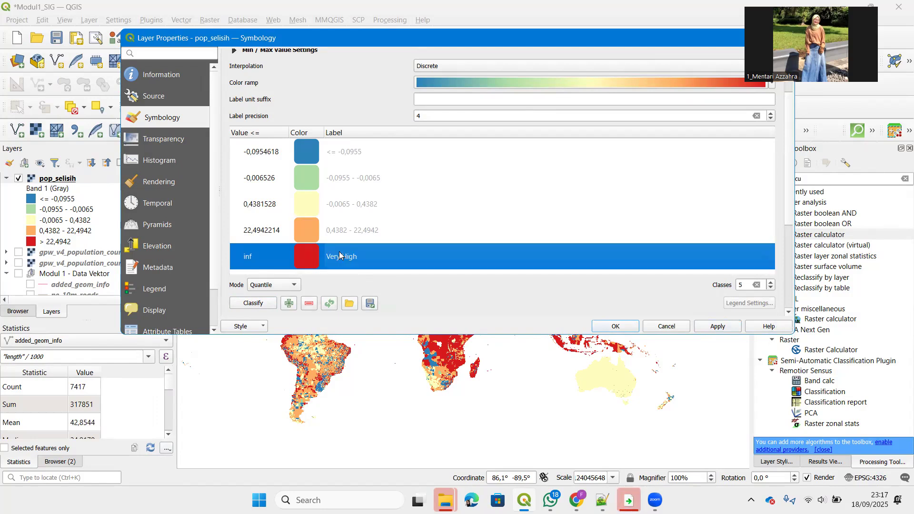
{"action": "double_click", "coordinate": [355, 224]}
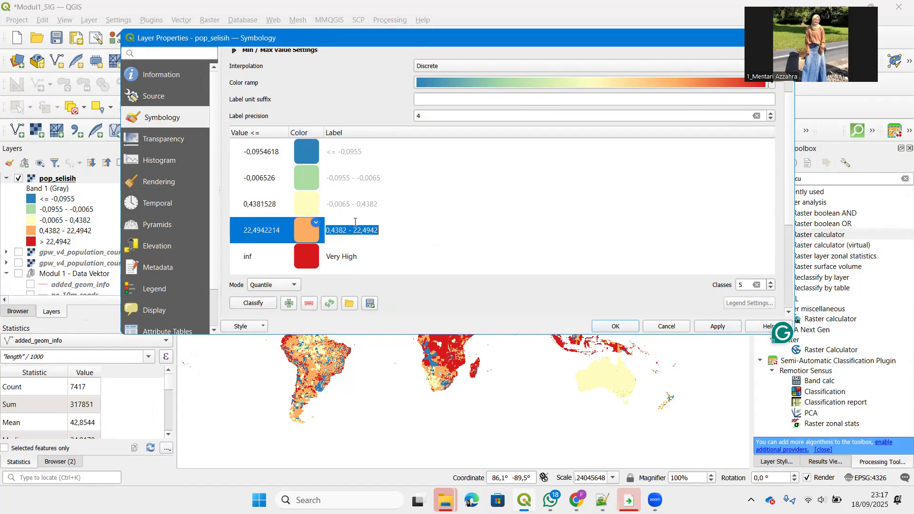
{"action": "type", "text": "High"}
{"action": "key", "text": "Return"}
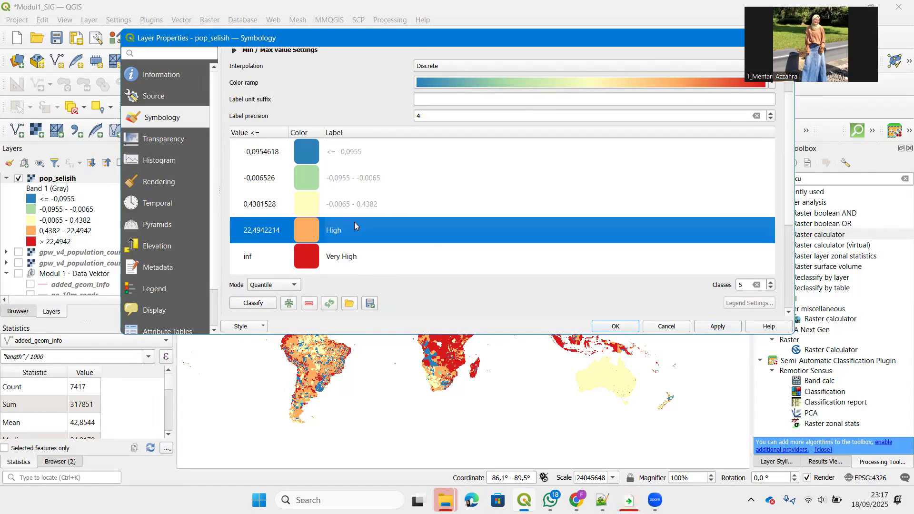
- Label the middle pop_selisih class "Medium" and the second-lowest class "Low"
{"action": "double_click", "coordinate": [369, 205]}
{"action": "type", "text": "Medium"}
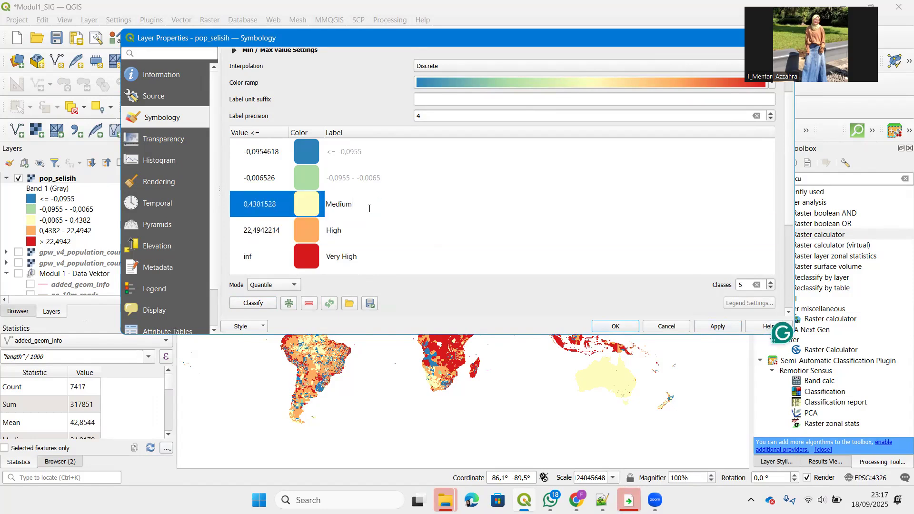
{"action": "key", "text": "Return"}
{"action": "double_click", "coordinate": [371, 179]}
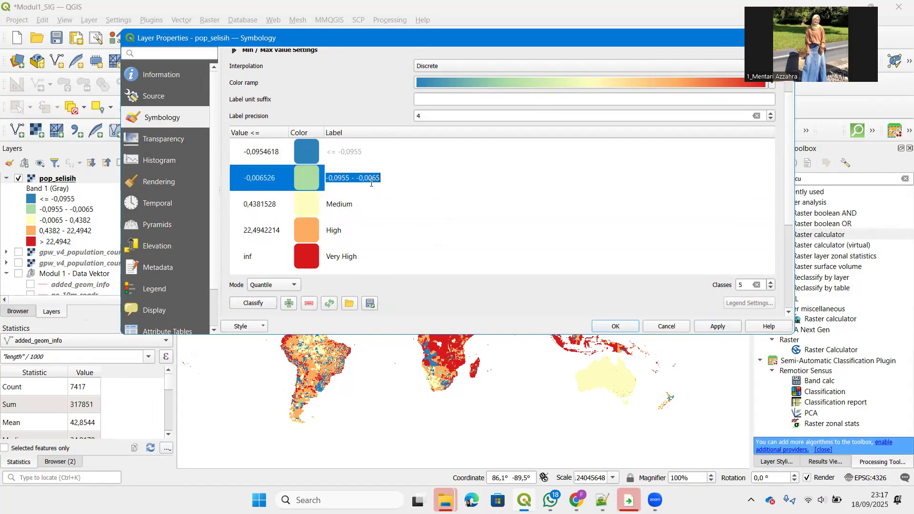
{"action": "type", "text": "Low"}
{"action": "key", "text": "Return"}
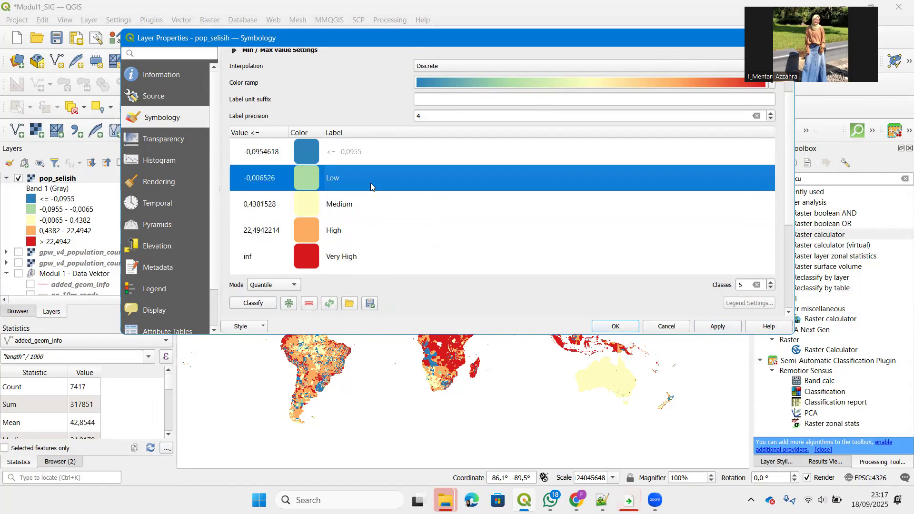
- Label the lowest pop_selisih class "Very Low", then apply the symbology and close the layer properties
{"action": "double_click", "coordinate": [368, 152]}
{"action": "type", "text": "Ver"}
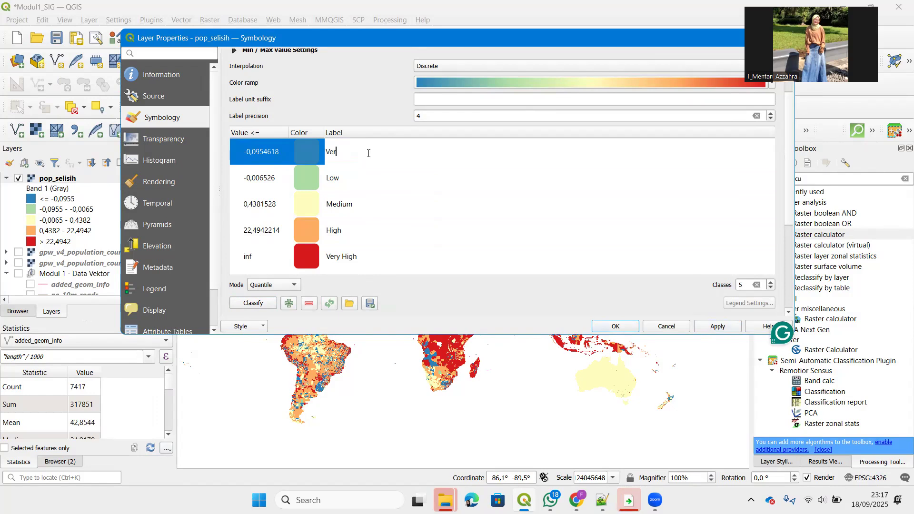
{"action": "type", "text": "y Low"}
{"action": "key", "text": "Return"}
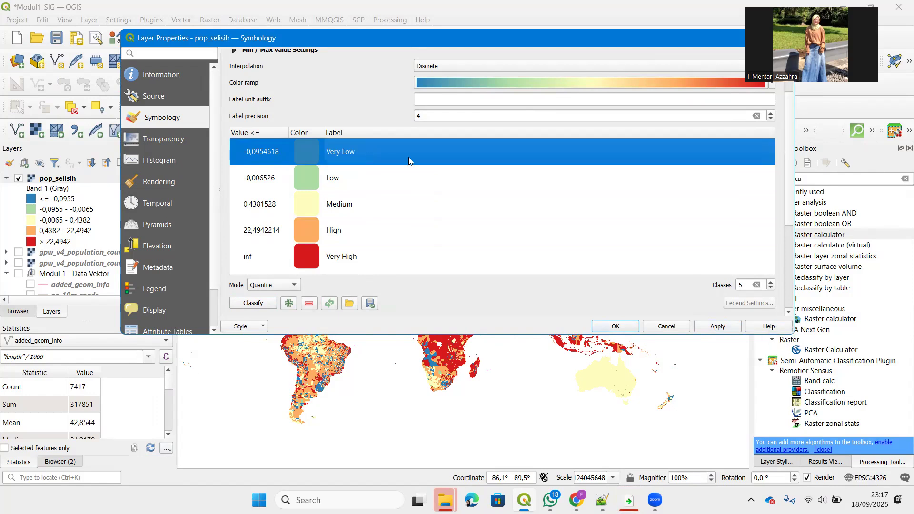
{"action": "left_click", "coordinate": [720, 329]}
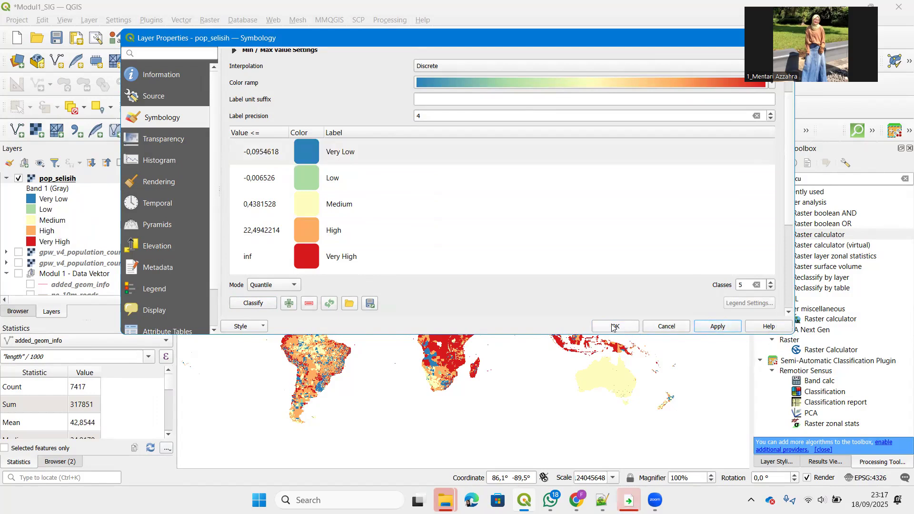
{"action": "left_click", "coordinate": [633, 329]}
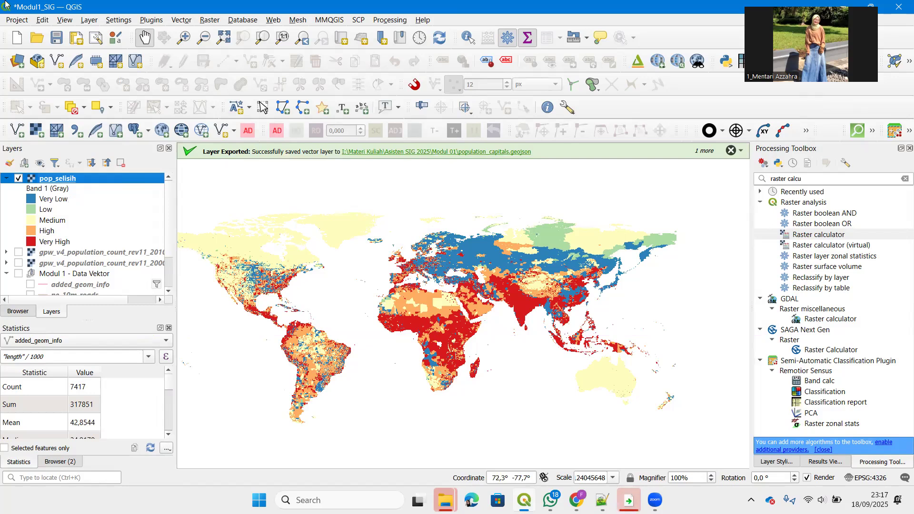
- Save the project, then collapse the pop_selisih legend and hide the layer
{"action": "left_click", "coordinate": [55, 39]}
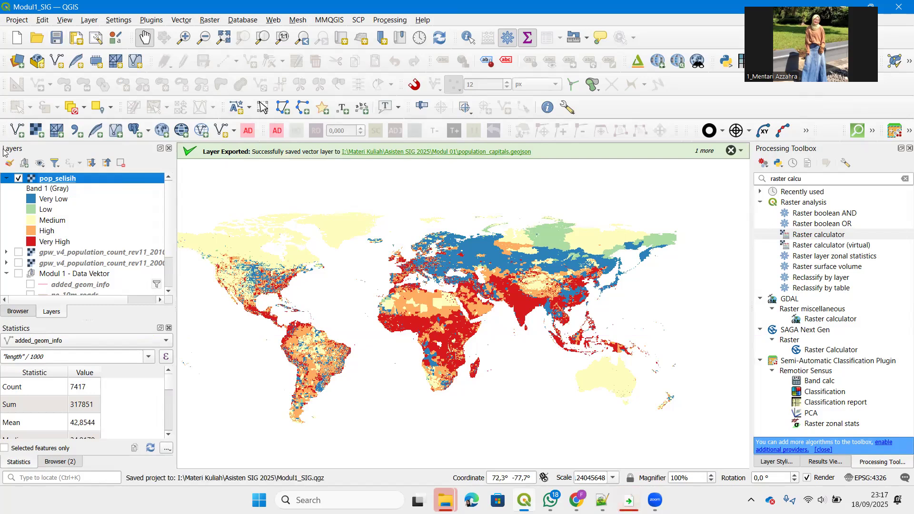
{"action": "left_click", "coordinate": [7, 178]}
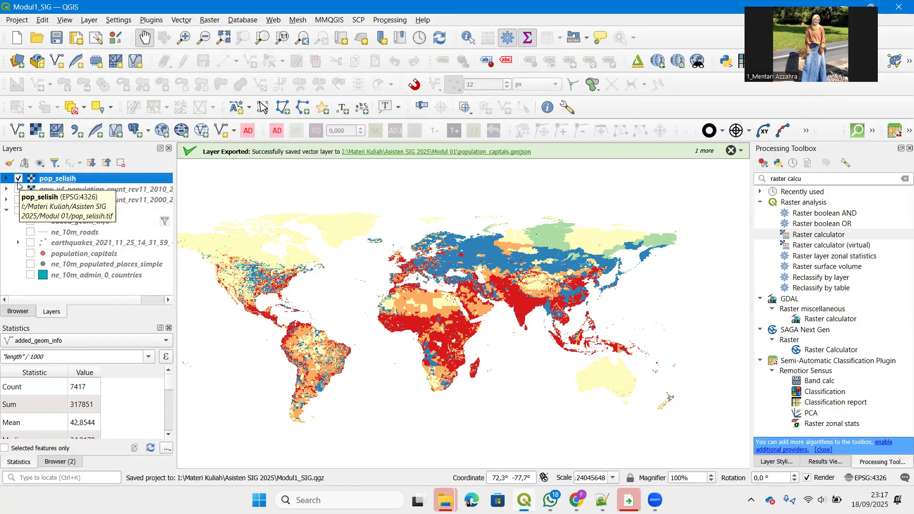
{"action": "left_click", "coordinate": [18, 178]}
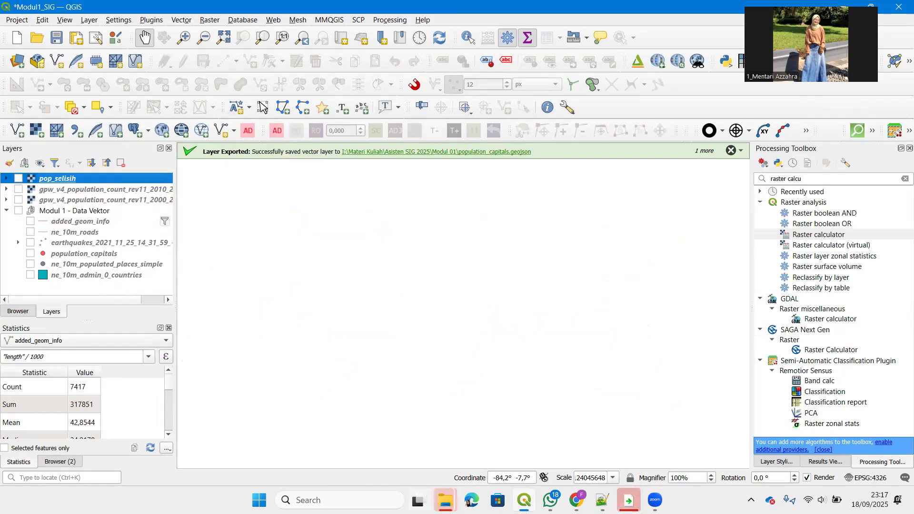
- Add the DEM1 and DEM2 TIF rasters from the Data Raster folder's 02-DEM subfolder to the QGIS project
{"action": "mouse_move", "coordinate": [445, 500]}
{"action": "left_click", "coordinate": [412, 456]}
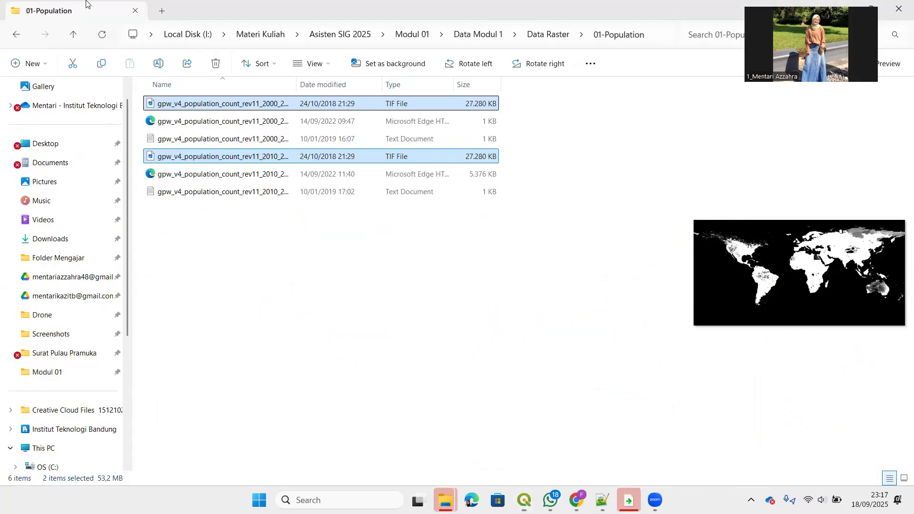
{"action": "left_click", "coordinate": [74, 35]}
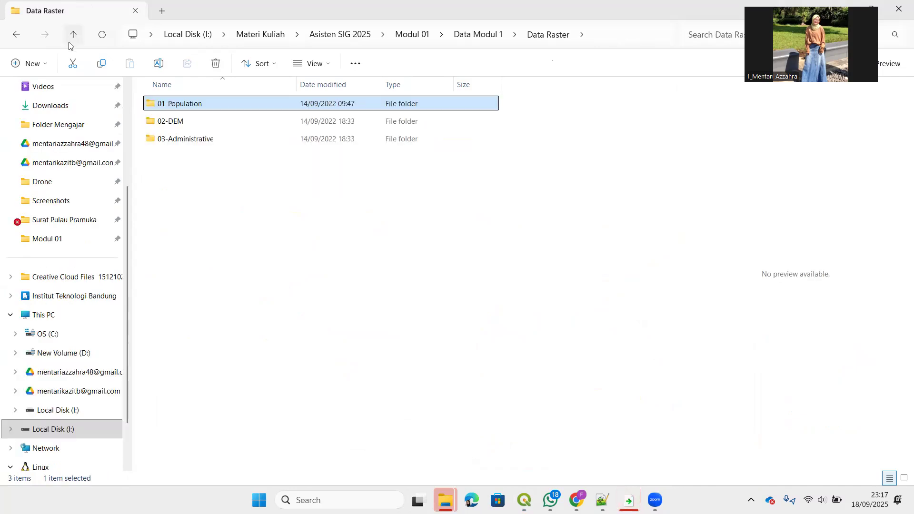
{"action": "double_click", "coordinate": [187, 123]}
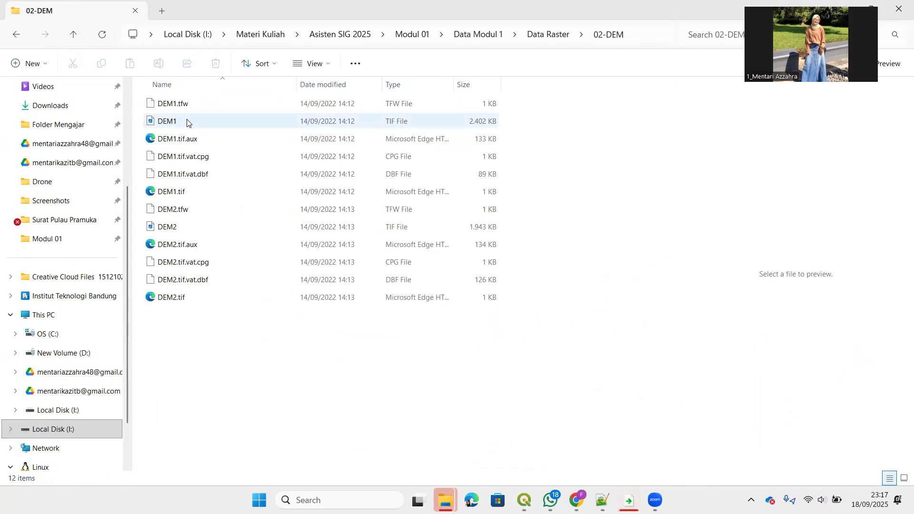
{"action": "left_click", "coordinate": [187, 122]}
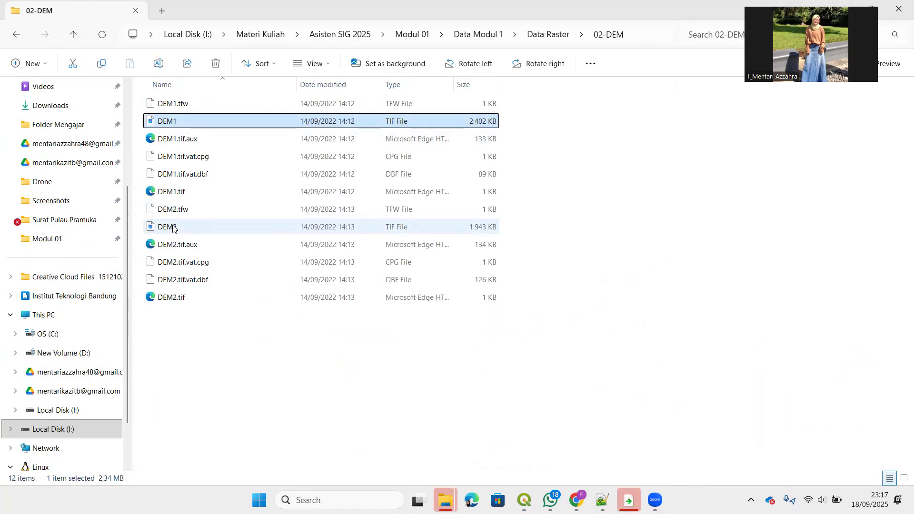
{"action": "left_click", "coordinate": [172, 228], "text": "ctrl"}
{"action": "left_click_drag", "start_coordinate": [172, 228], "coordinate": [335, 235]}
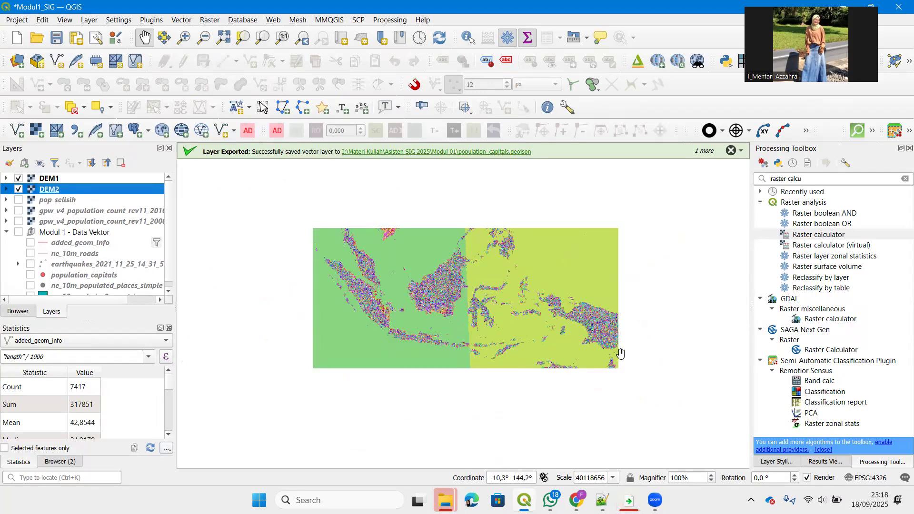
{"action": "scroll", "coordinate": [511, 296], "scroll_direction": "up", "scroll_amount": 1}
{"action": "scroll", "coordinate": [511, 296], "scroll_direction": "down", "scroll_amount": 1}
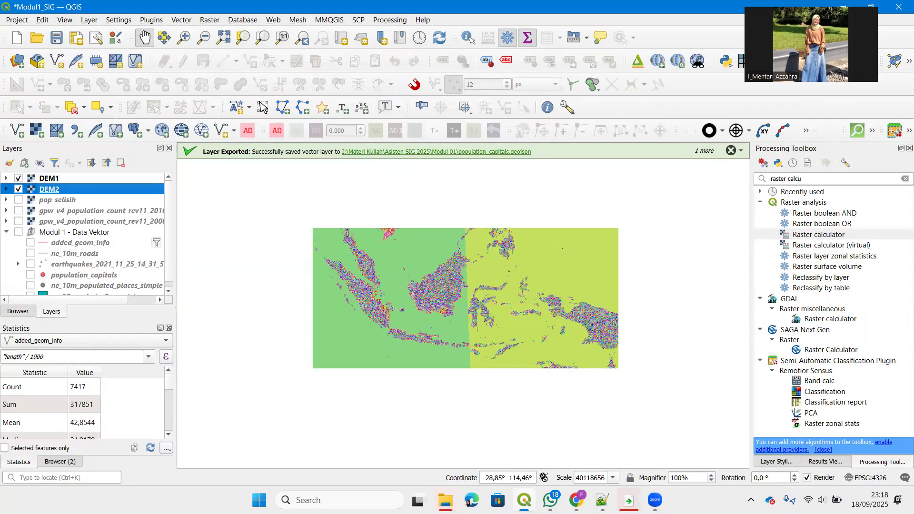
- Add the pulausumatera shapefile from the 03-Administrative folder to QGIS and place it above the DEM1 and DEM2 layers
{"action": "mouse_move", "coordinate": [446, 500]}
{"action": "left_click", "coordinate": [376, 438]}
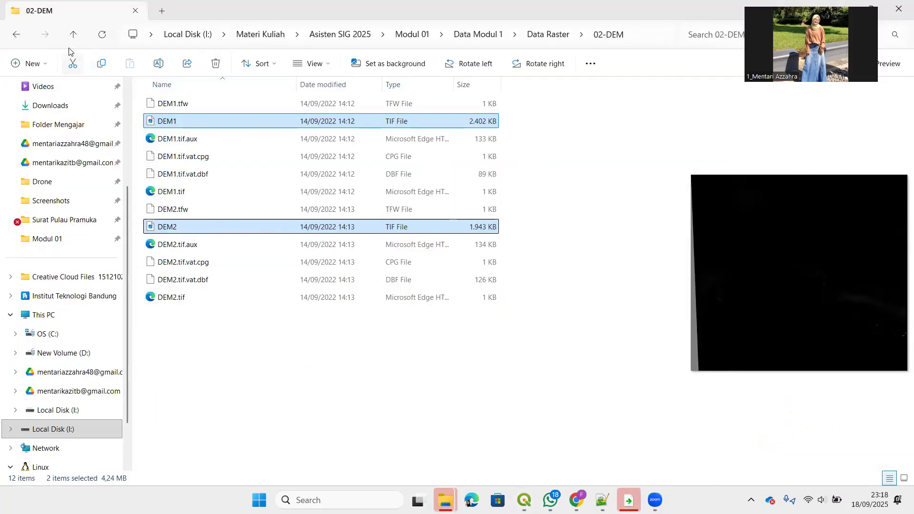
{"action": "left_click", "coordinate": [74, 34]}
{"action": "double_click", "coordinate": [157, 139]}
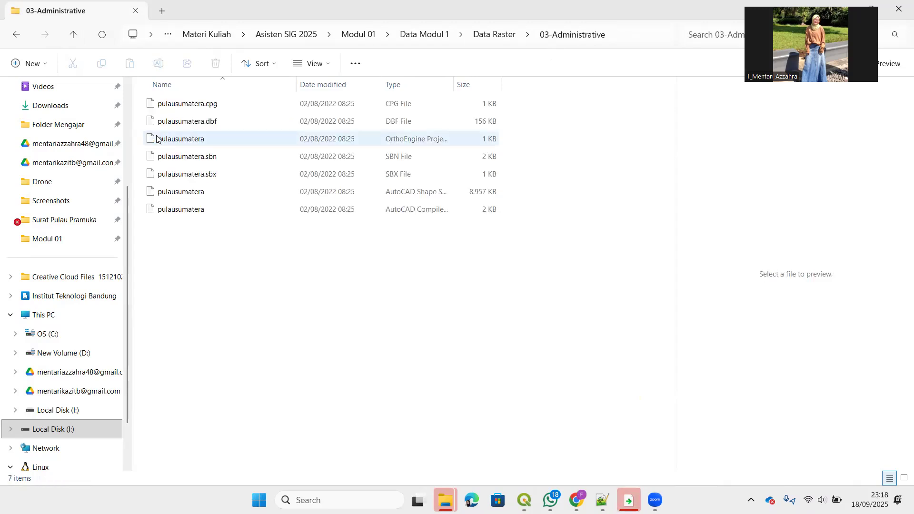
{"action": "left_click", "coordinate": [202, 193]}
{"action": "left_click_drag", "start_coordinate": [202, 194], "coordinate": [422, 247]}
{"action": "mouse_move", "coordinate": [72, 178]}
{"action": "left_mouse_down"}
{"action": "mouse_move", "coordinate": [54, 181]}
{"action": "mouse_move", "coordinate": [59, 195]}
{"action": "left_mouse_up"}
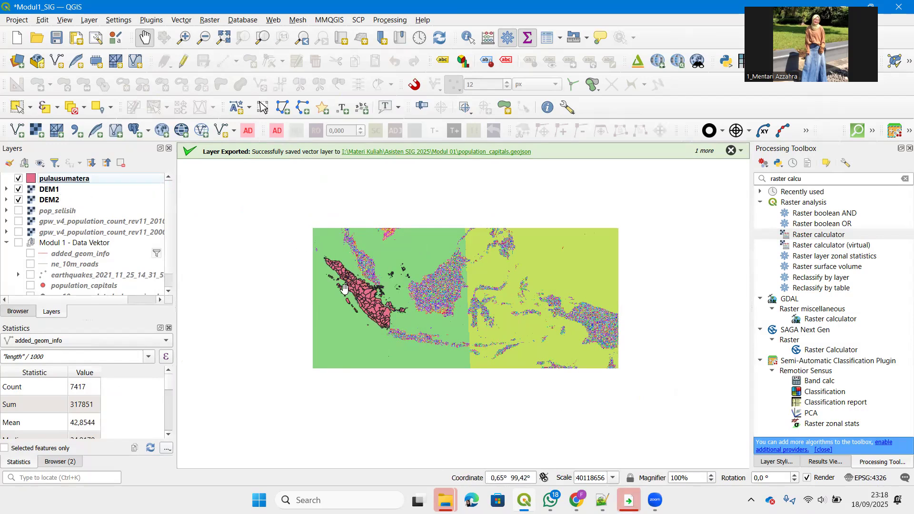
{"action": "scroll", "coordinate": [345, 290], "scroll_direction": "up", "scroll_amount": 1}
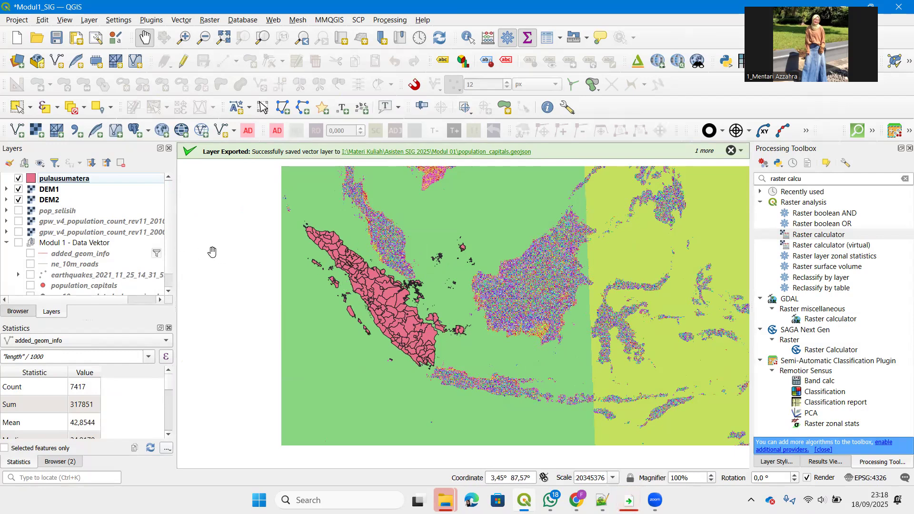
{"action": "scroll", "coordinate": [210, 252], "scroll_direction": "down", "scroll_amount": 1}
{"action": "scroll", "coordinate": [388, 240], "scroll_direction": "up", "scroll_amount": 1}
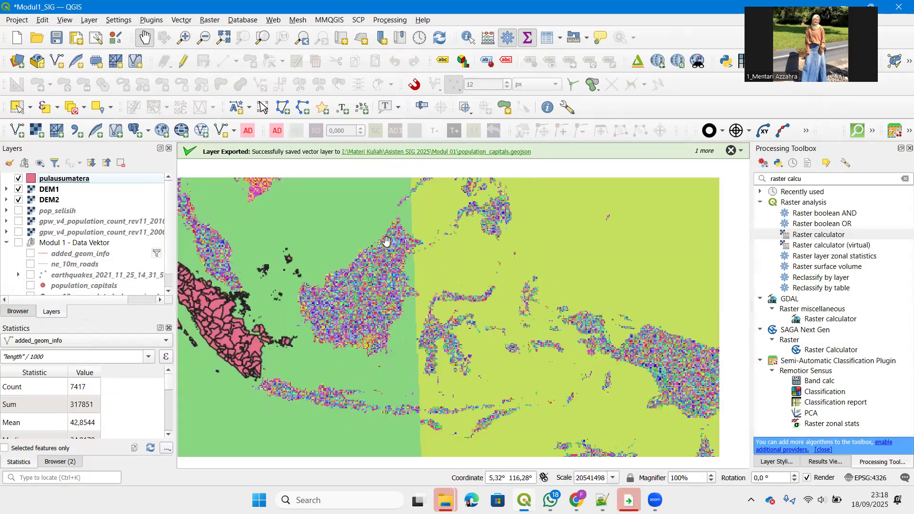
- Toggle the DEM1 and DEM2 layers off and on in turn to examine the area each raster covers
{"action": "scroll", "coordinate": [310, 232], "scroll_direction": "down", "scroll_amount": 1}
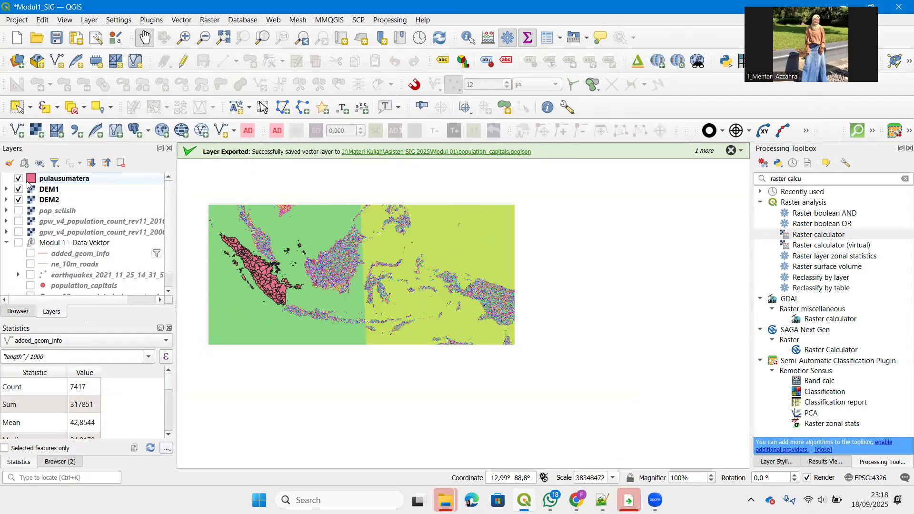
{"action": "left_click", "coordinate": [18, 190]}
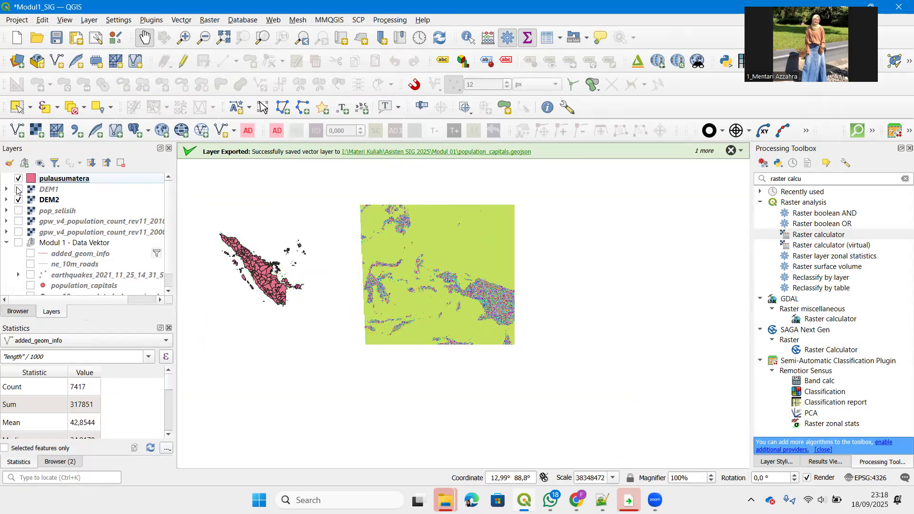
{"action": "left_click", "coordinate": [18, 190]}
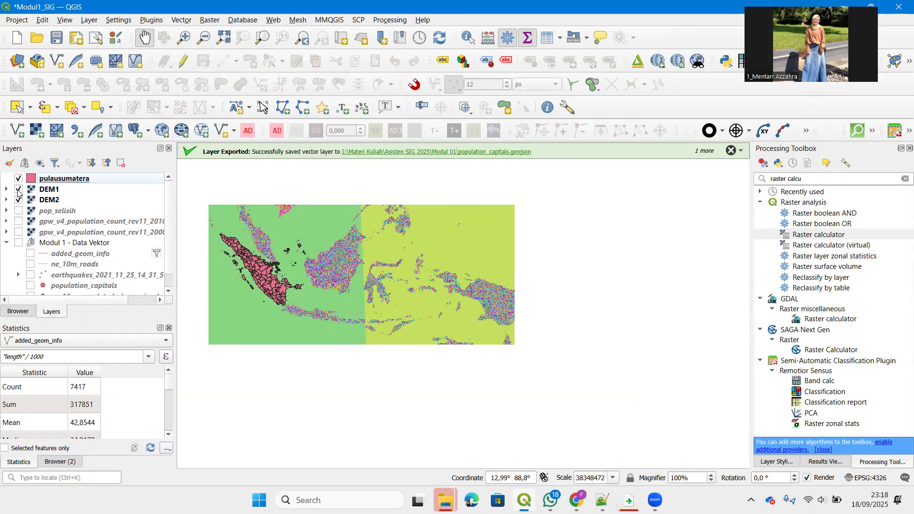
{"action": "left_click", "coordinate": [18, 200]}
{"action": "left_click", "coordinate": [18, 200]}
- Find the GDAL raster Merge tool in the toolbox and choose DEM1 and DEM2 as its input layers
{"action": "left_click_drag", "start_coordinate": [804, 177], "coordinate": [757, 178]}
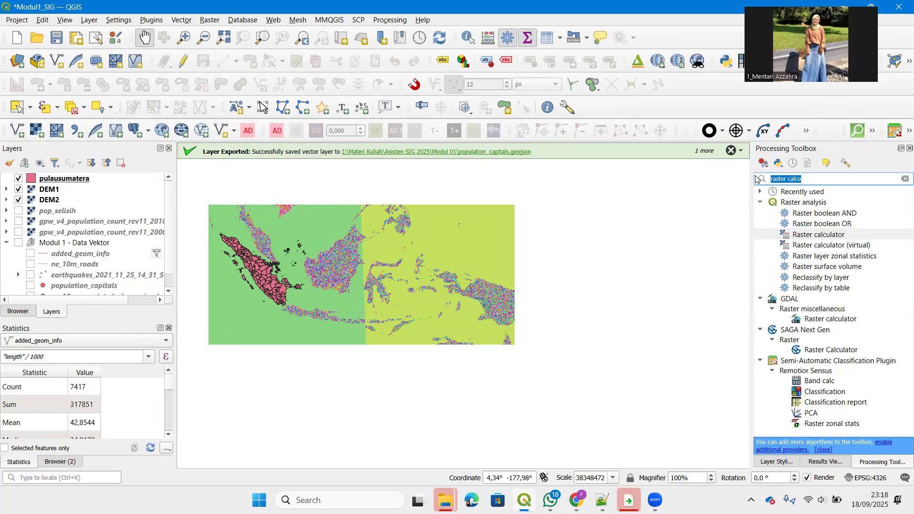
{"action": "type", "text": "merge"}
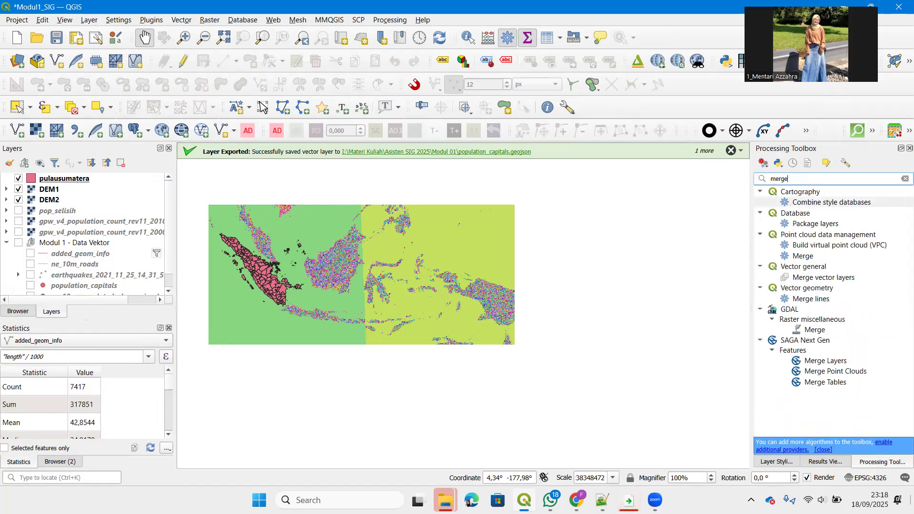
{"action": "double_click", "coordinate": [813, 334]}
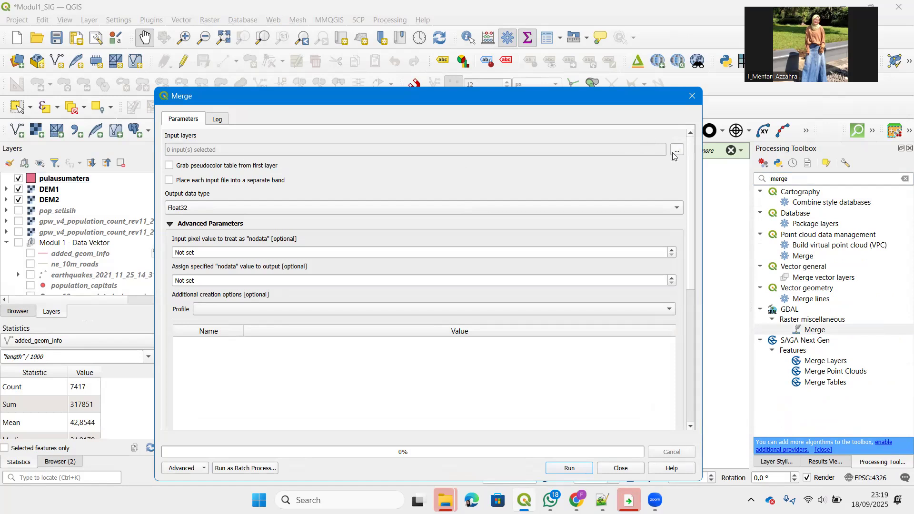
{"action": "left_click", "coordinate": [677, 153]}
{"action": "left_click", "coordinate": [174, 154]}
{"action": "left_click", "coordinate": [175, 164]}
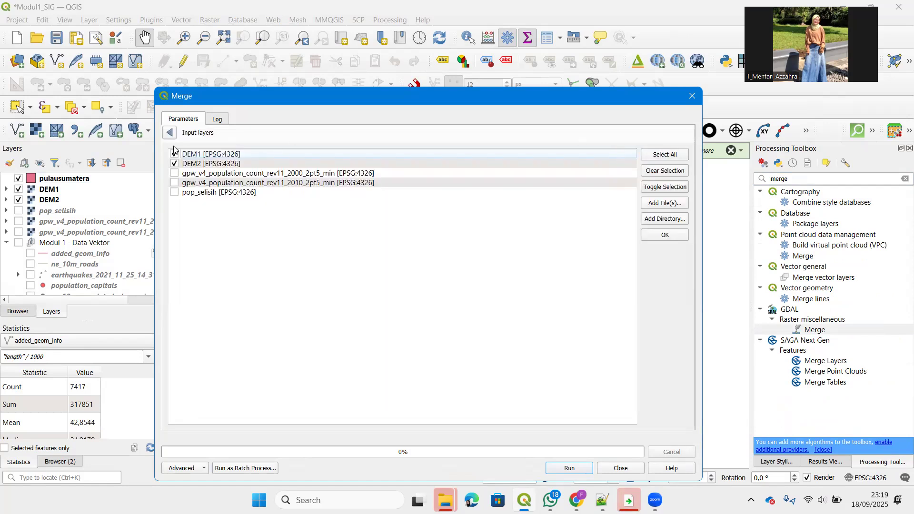
{"action": "left_click", "coordinate": [170, 133]}
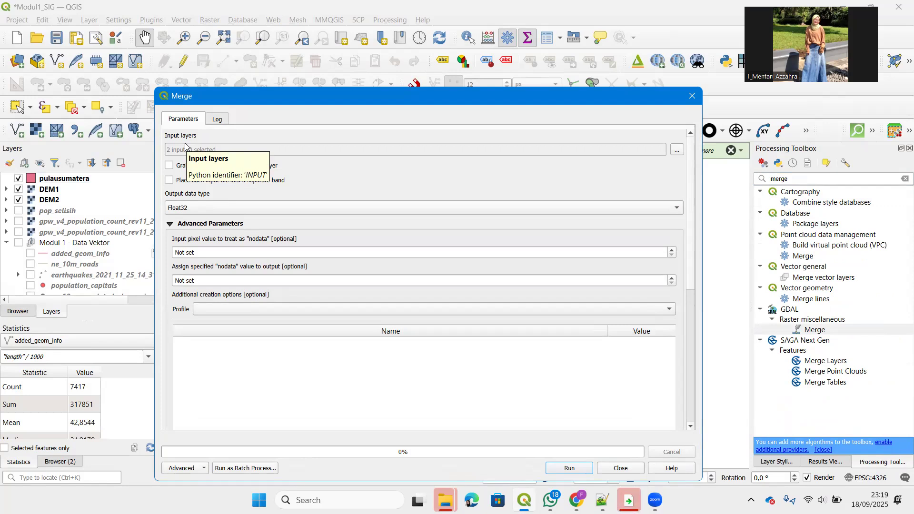
- Set the merge output data type to Int16 and the creation options profile to High Compression
{"action": "left_click", "coordinate": [196, 208]}
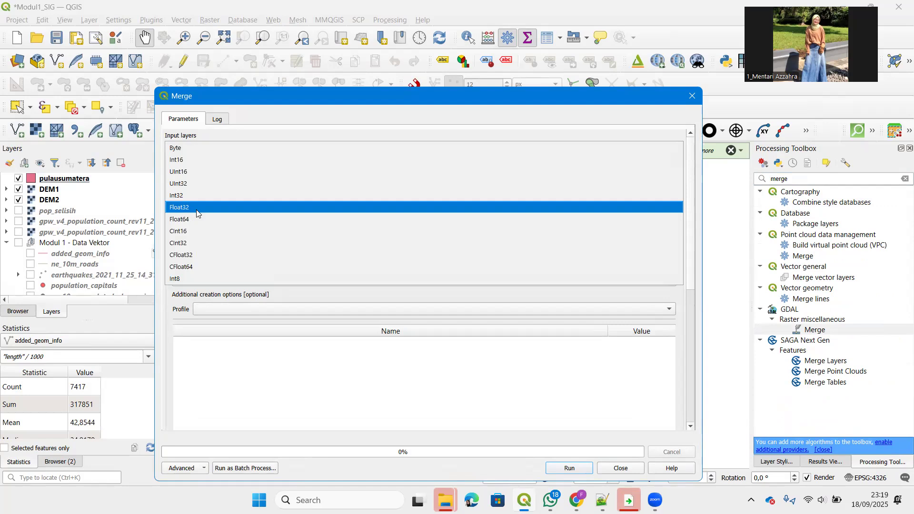
{"action": "left_click", "coordinate": [197, 164]}
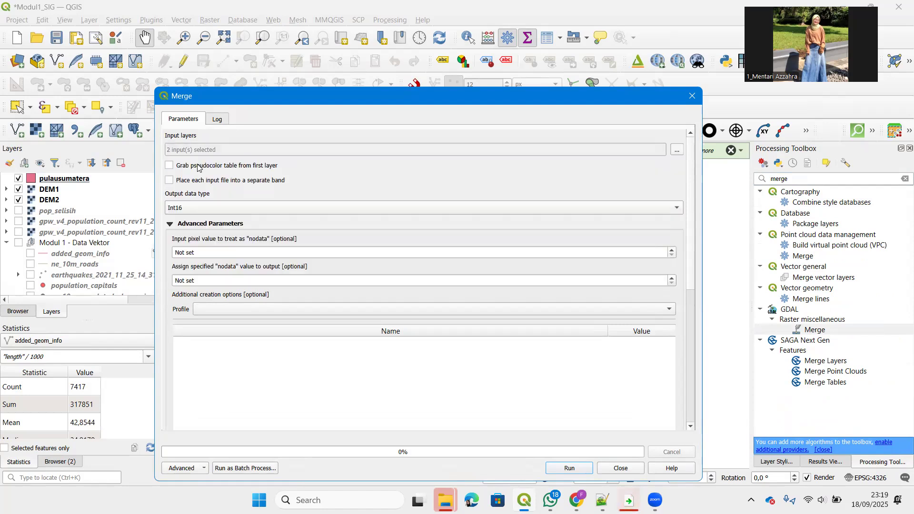
{"action": "left_click", "coordinate": [219, 308]}
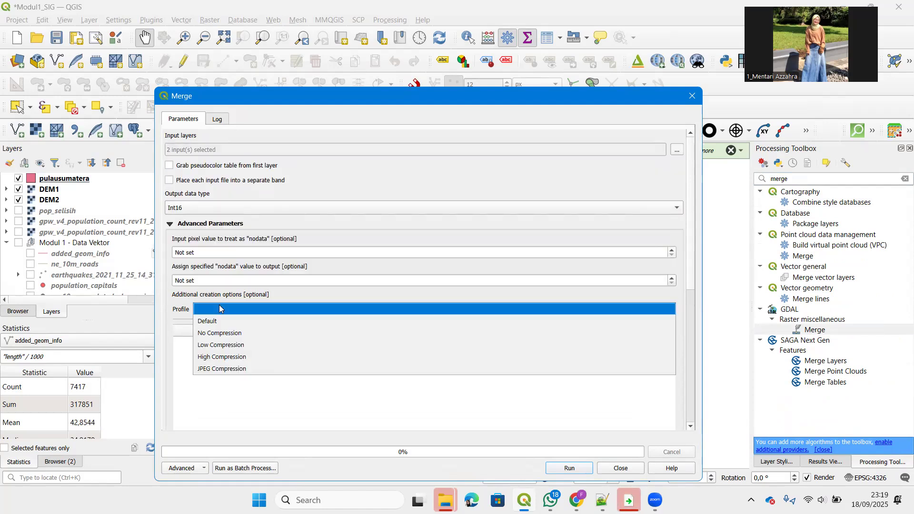
{"action": "left_click", "coordinate": [218, 357]}
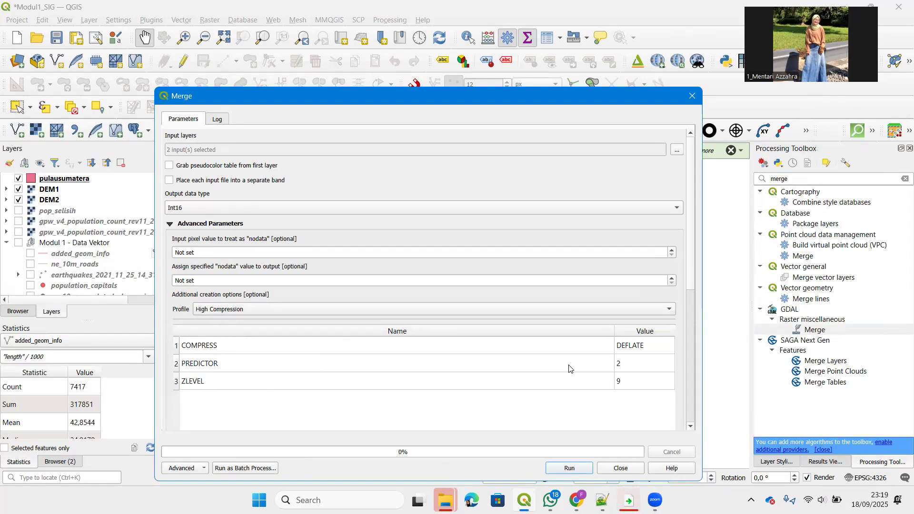
- Set the merged output file to Mosaic.tif in the Modul 01 folder, then run the merge and close the tool
{"action": "left_click", "coordinate": [689, 397]}
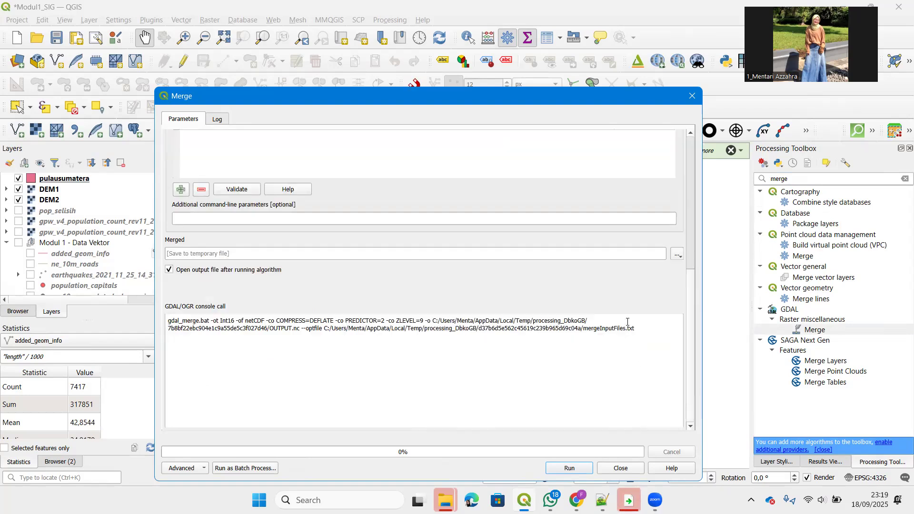
{"action": "left_click", "coordinate": [676, 254]}
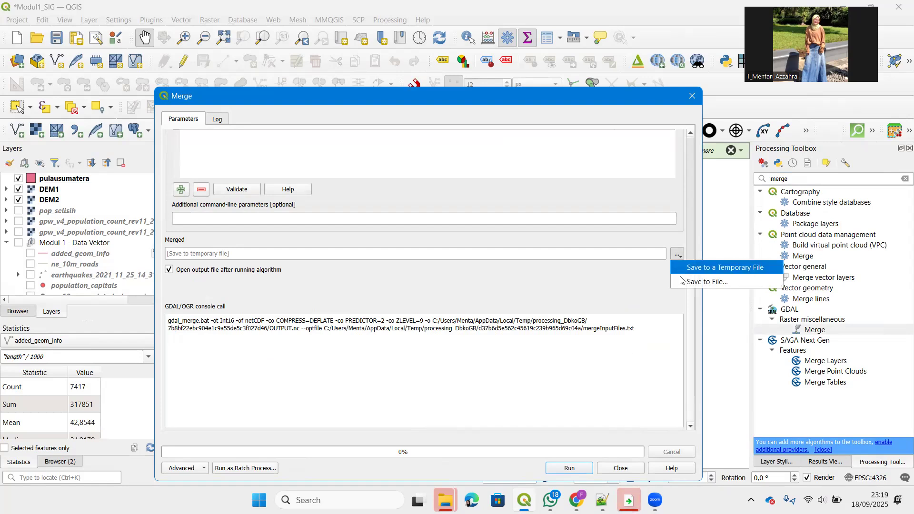
{"action": "left_click", "coordinate": [680, 281]}
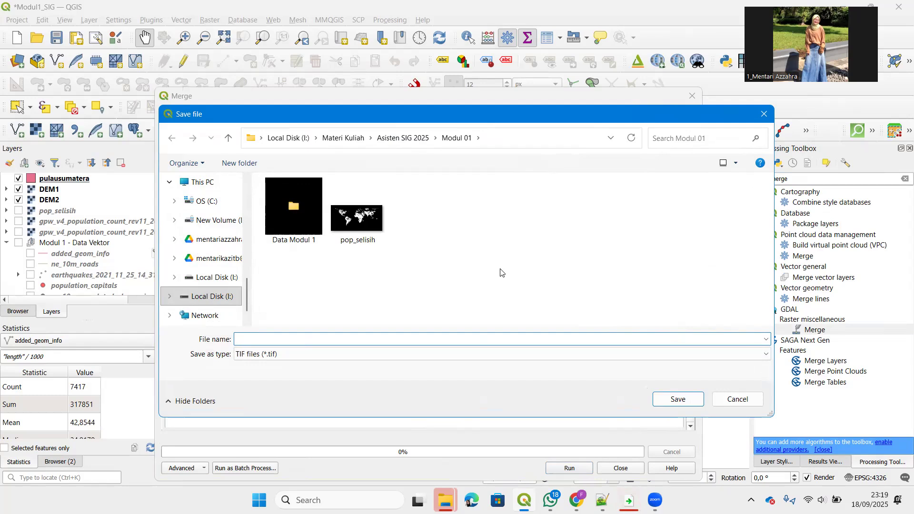
{"action": "type", "text": "Mosaic"}
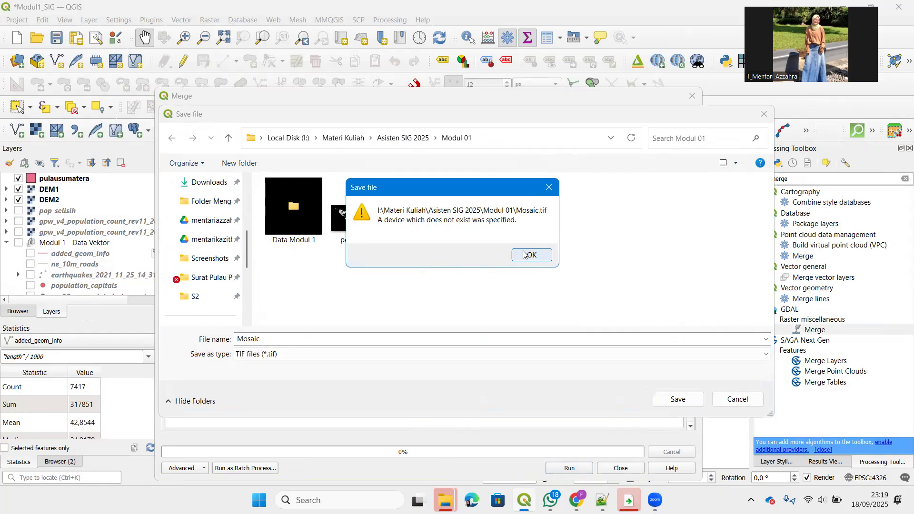
{"action": "left_click", "coordinate": [523, 254]}
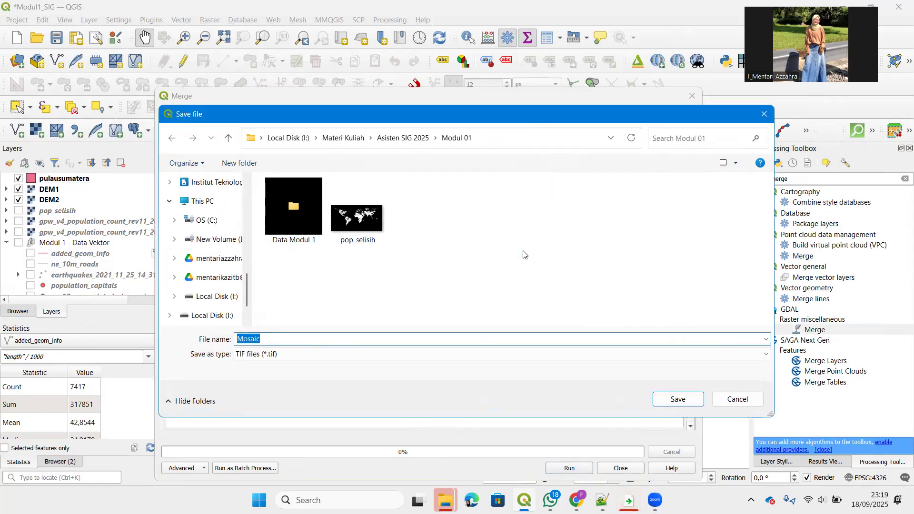
{"action": "left_click", "coordinate": [687, 396]}
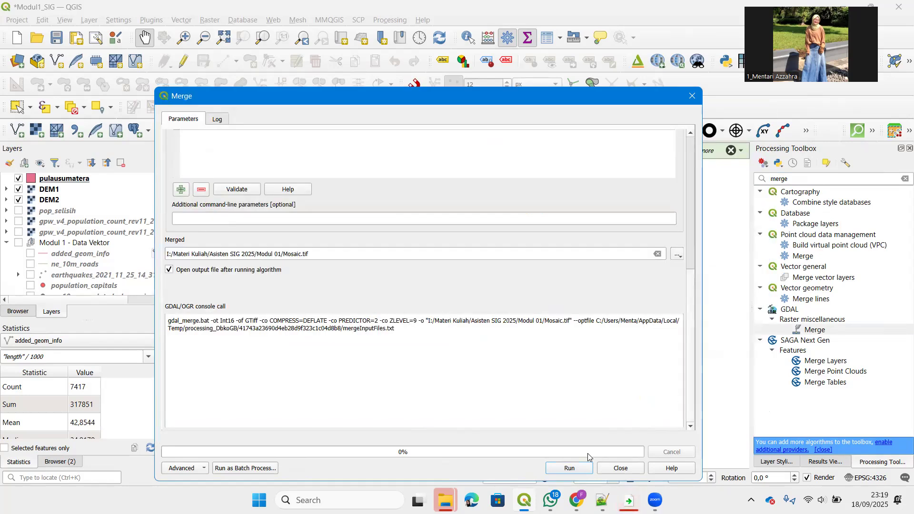
{"action": "left_click", "coordinate": [577, 468]}
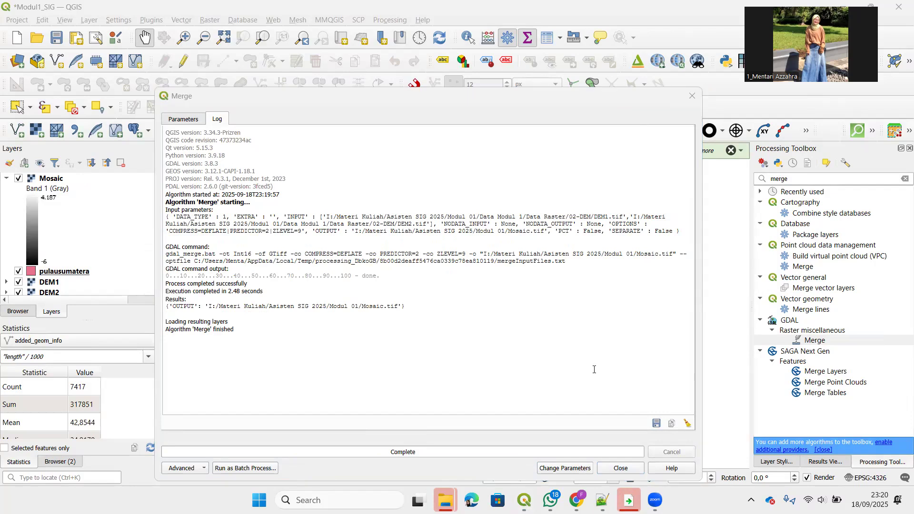
{"action": "left_click", "coordinate": [610, 468]}
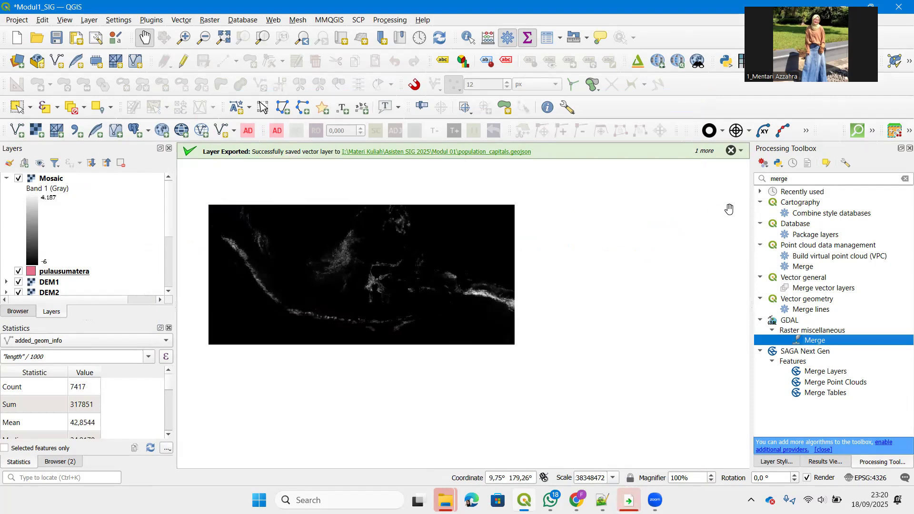
- Open the Clip raster by mask layer tool and choose Mosaic as the input layer, with pulausumatera as the mask
{"action": "left_click", "coordinate": [809, 179]}
{"action": "double_click", "coordinate": [771, 179]}
{"action": "type", "text": "clip"}
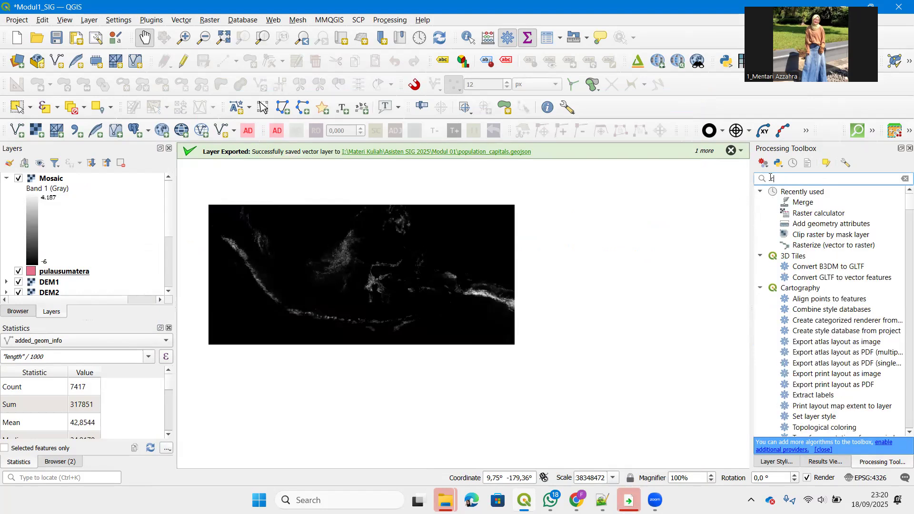
{"action": "double_click", "coordinate": [800, 203]}
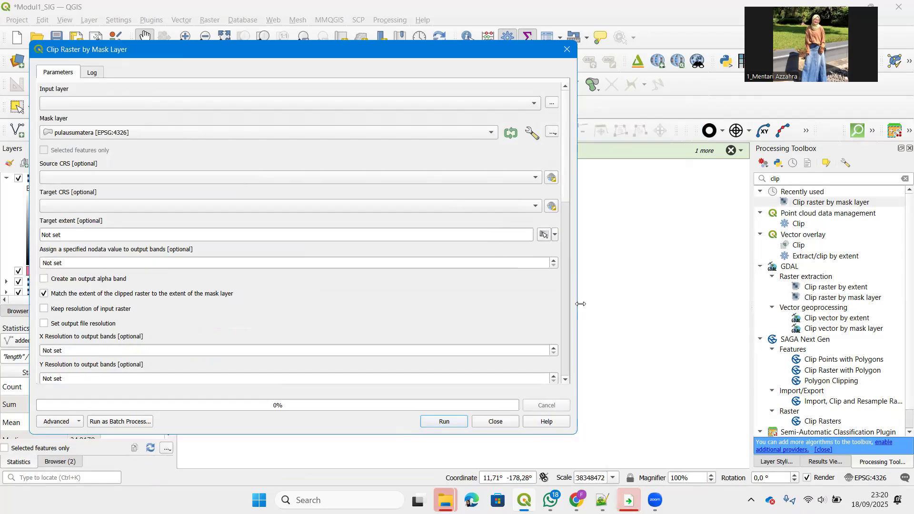
{"action": "left_click_drag", "start_coordinate": [580, 303], "coordinate": [448, 303]}
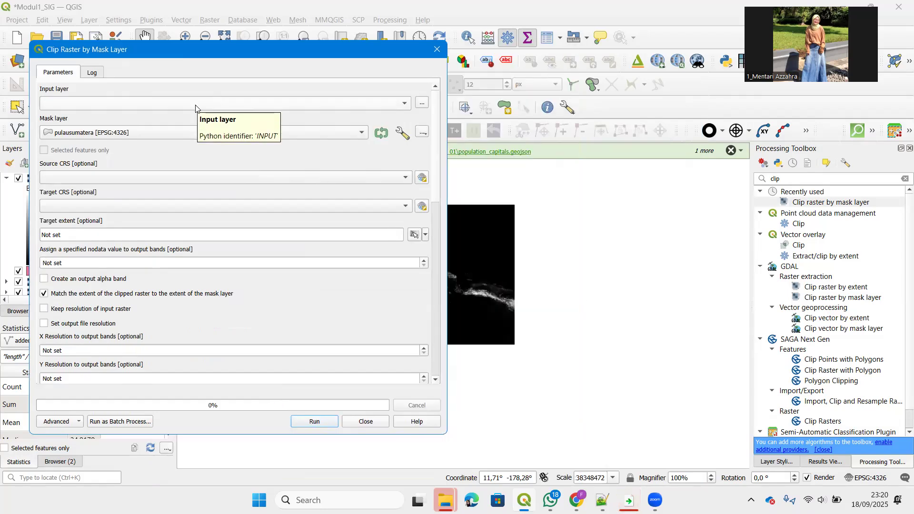
{"action": "left_click", "coordinate": [195, 103]}
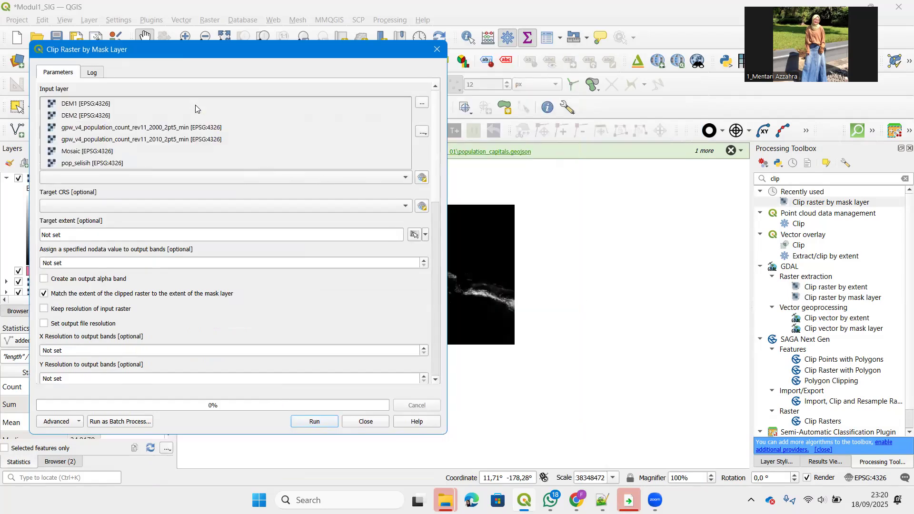
{"action": "left_click", "coordinate": [155, 151]}
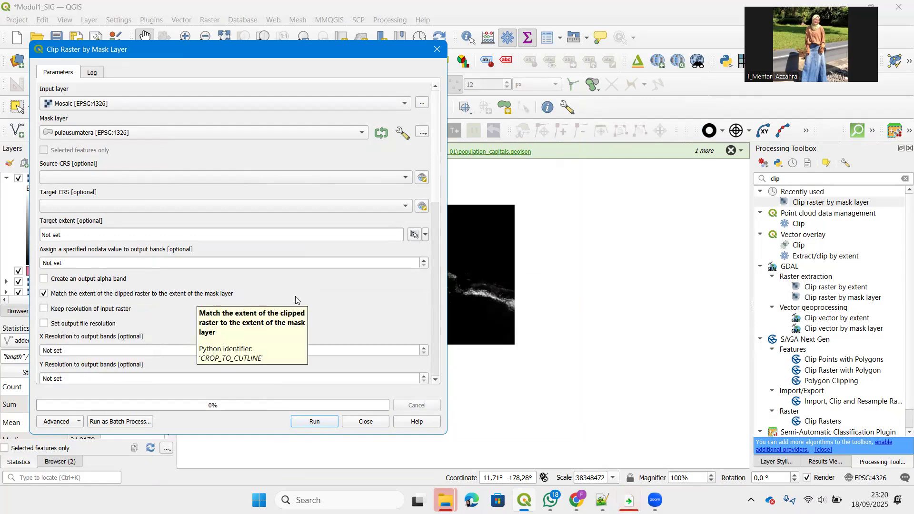
- Set the clipped output file to ClipSumatera.tif in the Modul 01 folder, then run the clip and close the tool
{"action": "scroll", "coordinate": [386, 304], "scroll_direction": "down", "scroll_amount": 3}
{"action": "scroll", "coordinate": [386, 303], "scroll_direction": "down", "scroll_amount": 3}
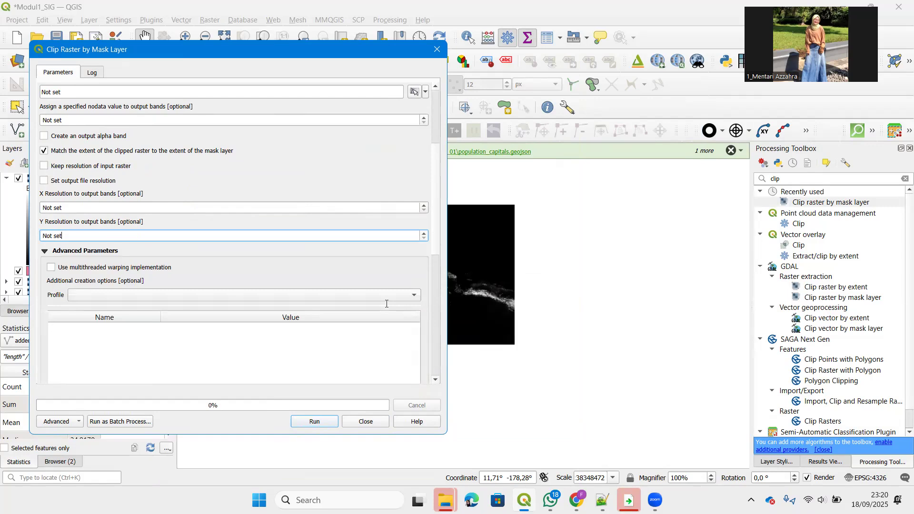
{"action": "scroll", "coordinate": [427, 359], "scroll_direction": "down", "scroll_amount": 6}
{"action": "scroll", "coordinate": [425, 356], "scroll_direction": "down", "scroll_amount": 5}
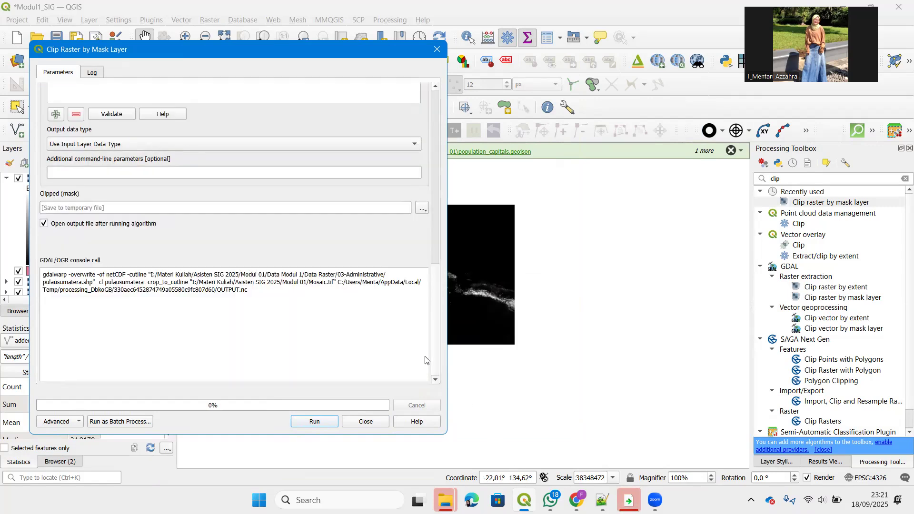
{"action": "left_click", "coordinate": [423, 210]}
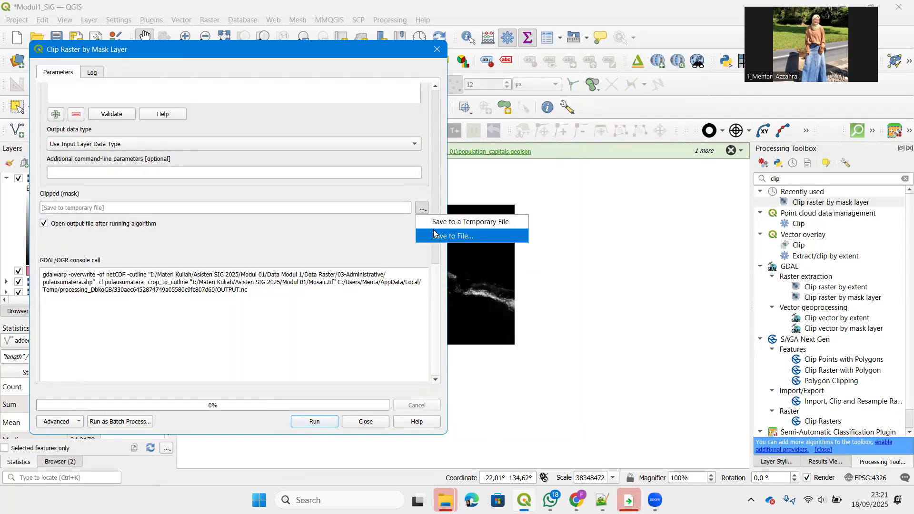
{"action": "left_click", "coordinate": [433, 232]}
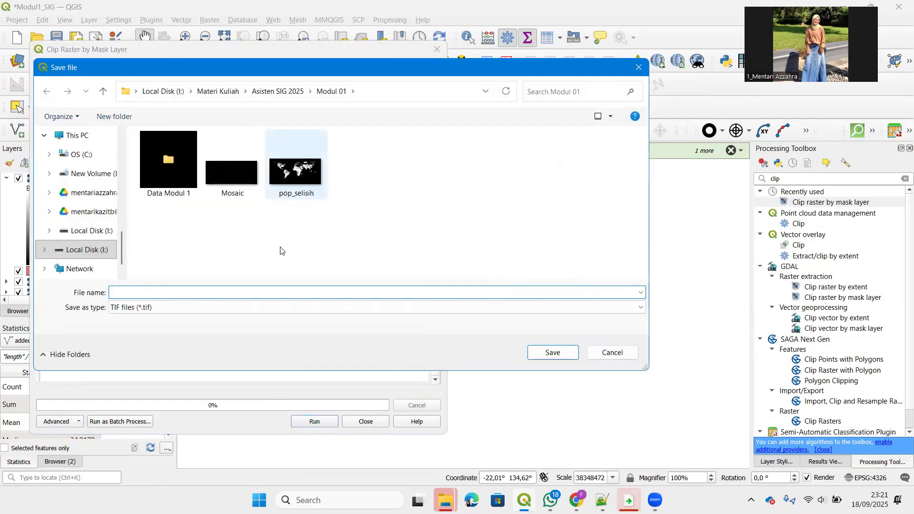
{"action": "type", "text": "ClipSumatra"}
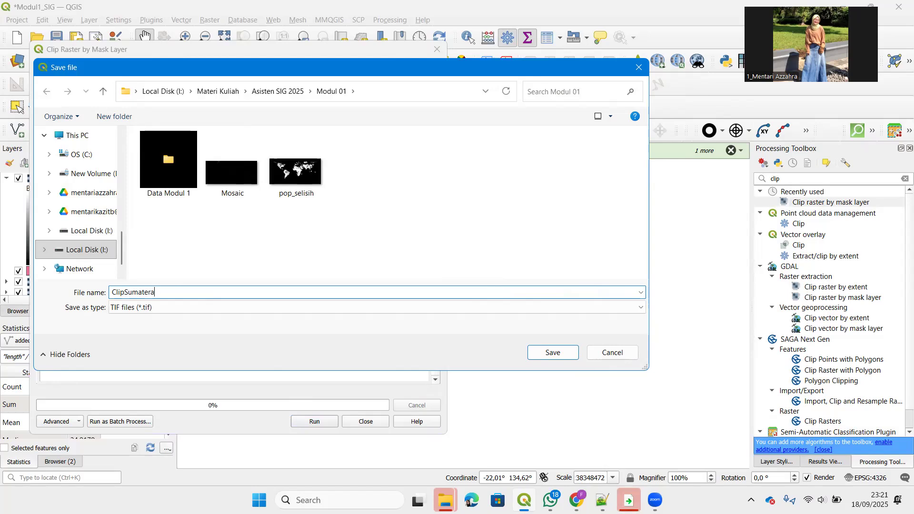
{"action": "key", "text": "Escape"}
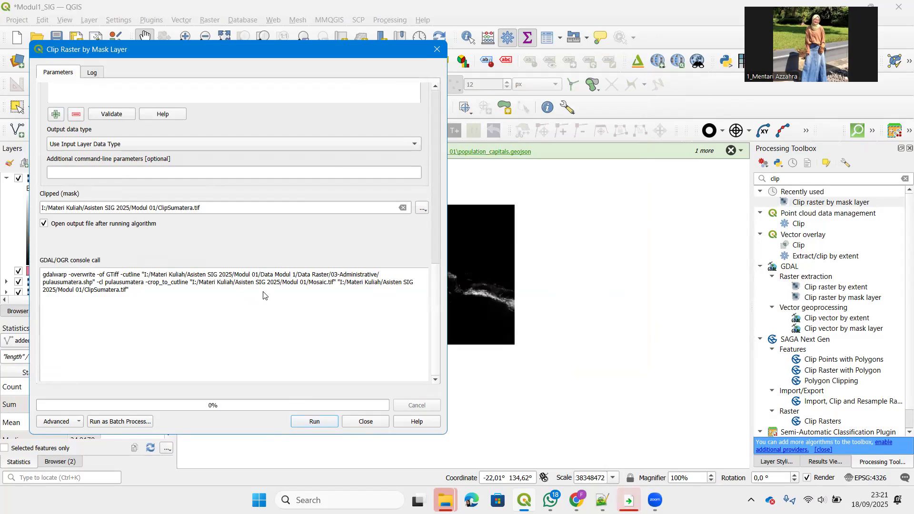
{"action": "left_click", "coordinate": [307, 422]}
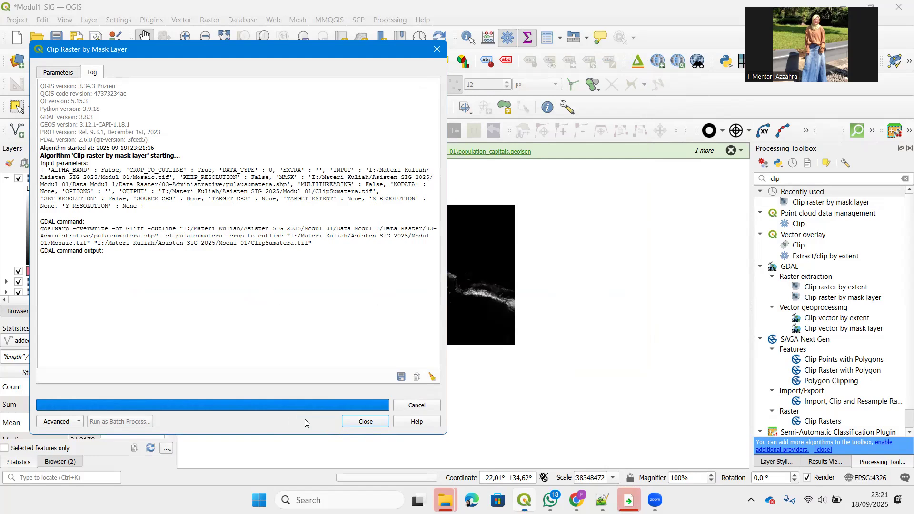
{"action": "left_click", "coordinate": [372, 417]}
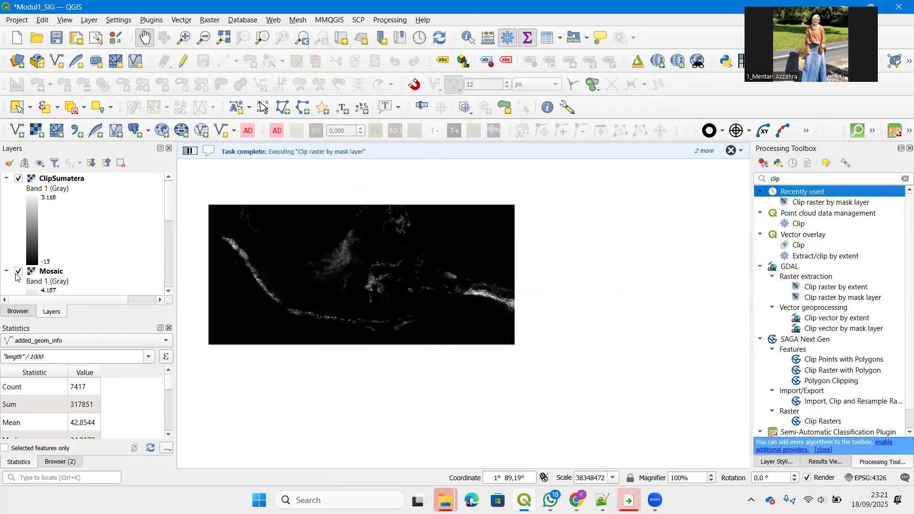
- Hide the Mosaic, pulausumatera, DEM1 and DEM2 layers and inspect the ClipSumatera raster on its own
{"action": "left_click", "coordinate": [18, 272]}
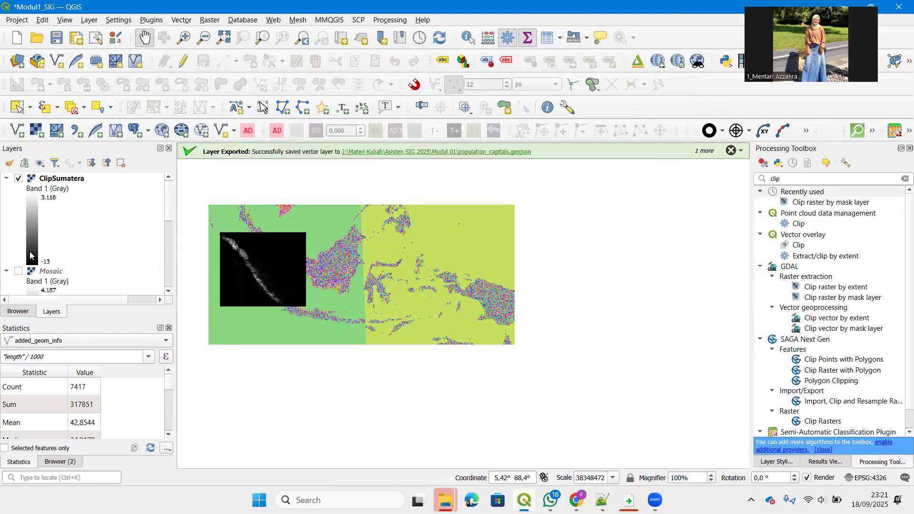
{"action": "scroll", "coordinate": [30, 256], "scroll_direction": "down", "scroll_amount": 2}
{"action": "scroll", "coordinate": [30, 255], "scroll_direction": "down", "scroll_amount": 3}
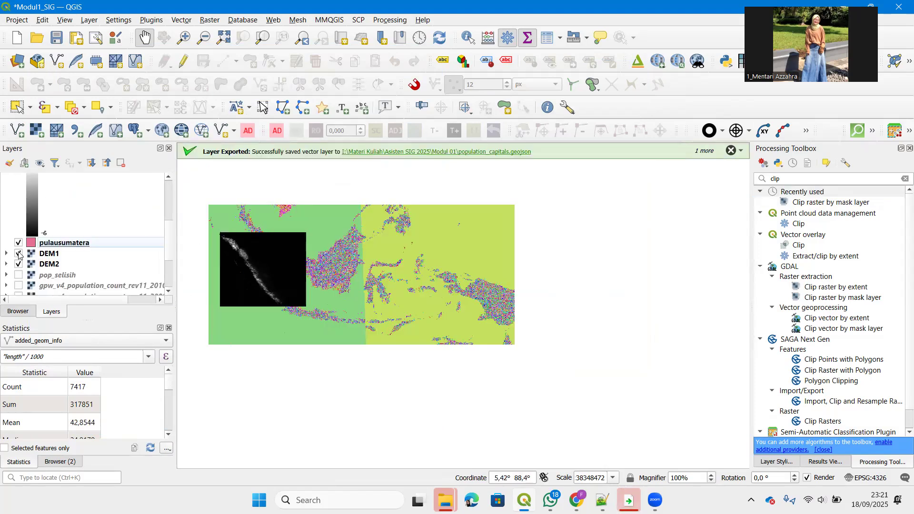
{"action": "left_click", "coordinate": [18, 253]}
{"action": "left_click", "coordinate": [19, 264]}
{"action": "left_click", "coordinate": [18, 243]}
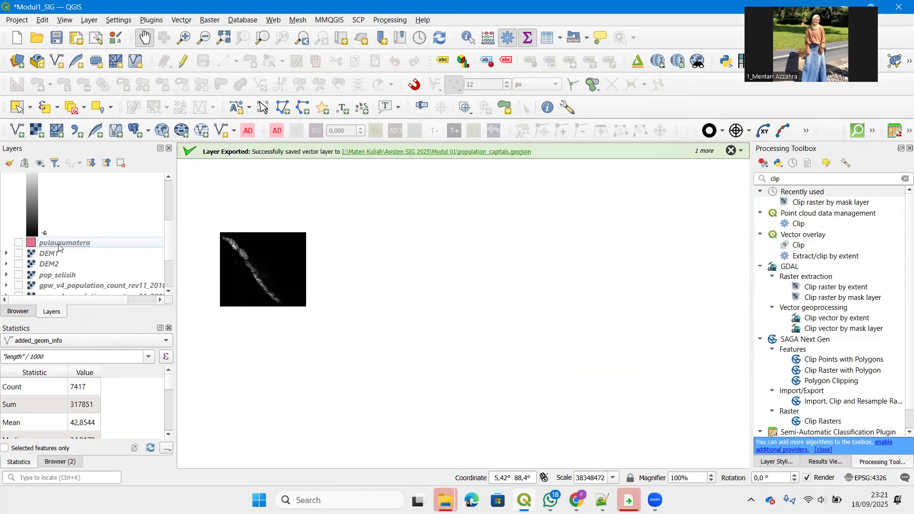
{"action": "scroll", "coordinate": [60, 248], "scroll_direction": "up", "scroll_amount": 3}
{"action": "scroll", "coordinate": [230, 271], "scroll_direction": "up", "scroll_amount": 2}
{"action": "left_click_drag", "start_coordinate": [241, 266], "coordinate": [388, 327]}
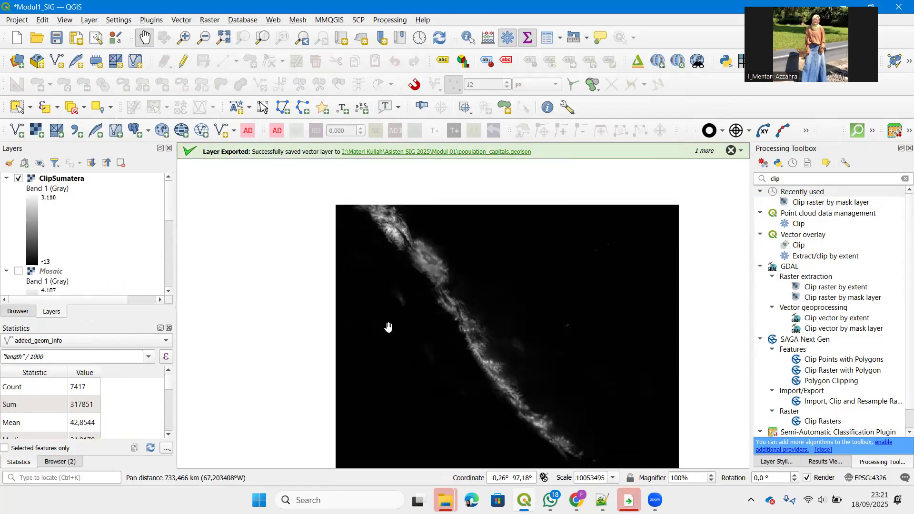
{"action": "scroll", "coordinate": [253, 259], "scroll_direction": "down", "scroll_amount": 1}
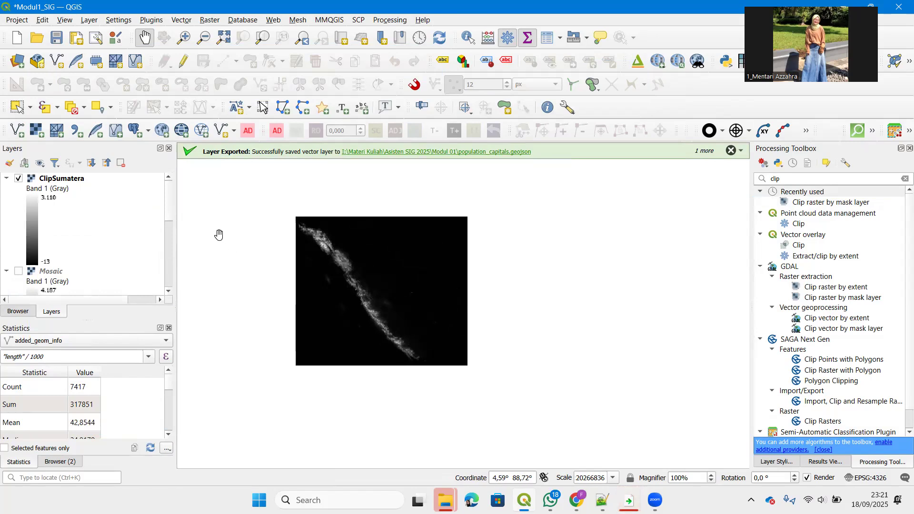
- Set the ClipSumatera layer's additional no data value to 0 and apply the transparency setting
{"action": "right_click", "coordinate": [75, 180]}
{"action": "left_click", "coordinate": [128, 421]}
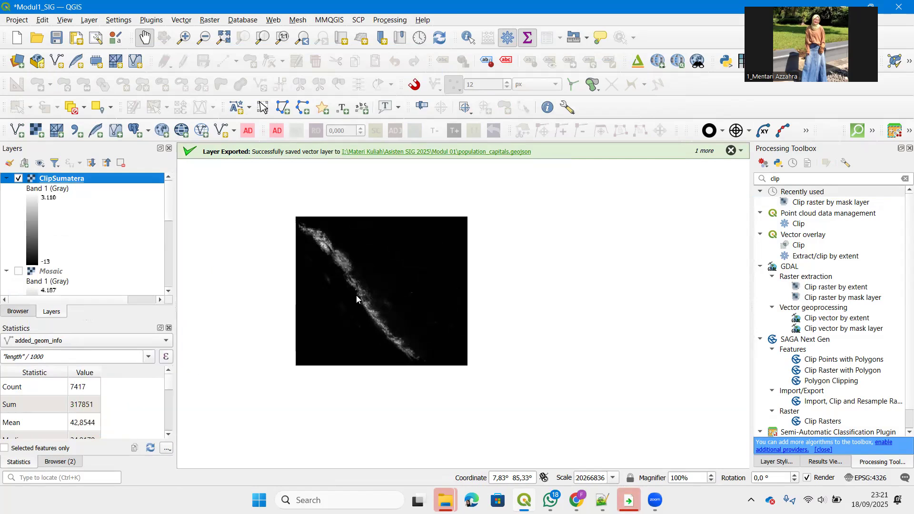
{"action": "left_click", "coordinate": [152, 140]}
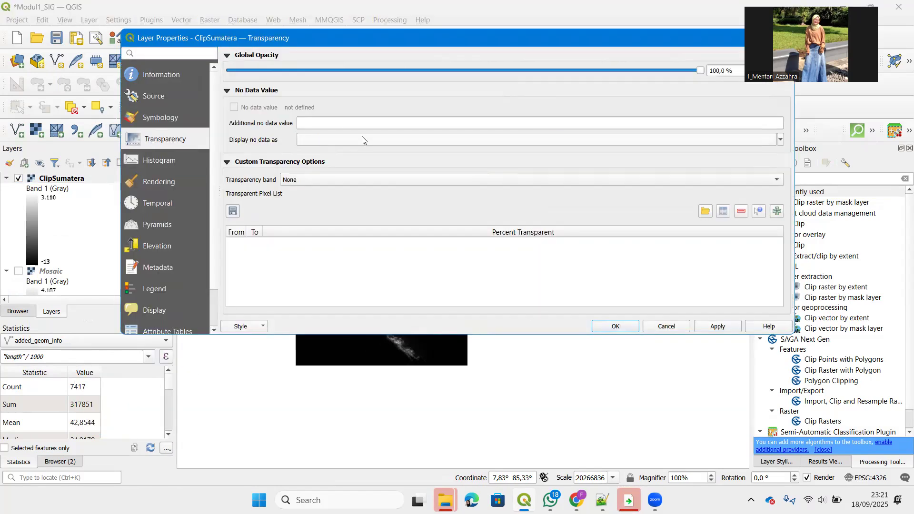
{"action": "left_click", "coordinate": [344, 123]}
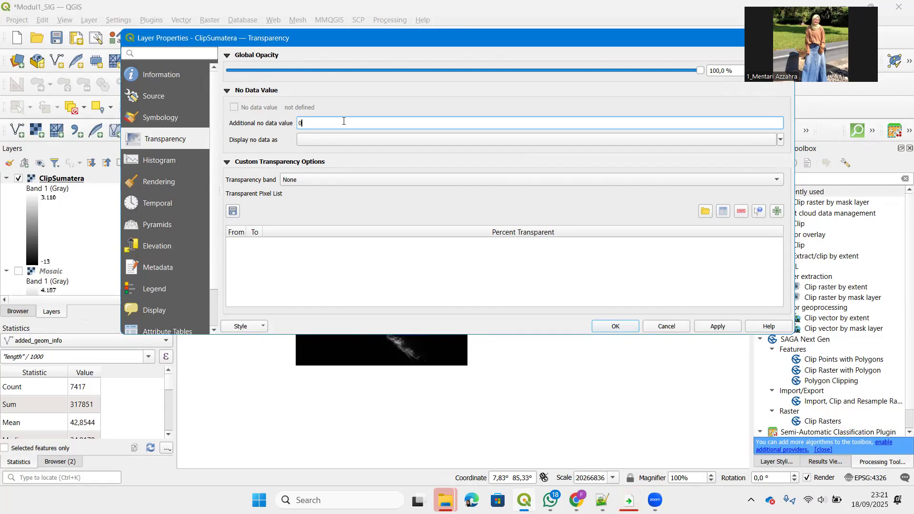
{"action": "left_click", "coordinate": [706, 327]}
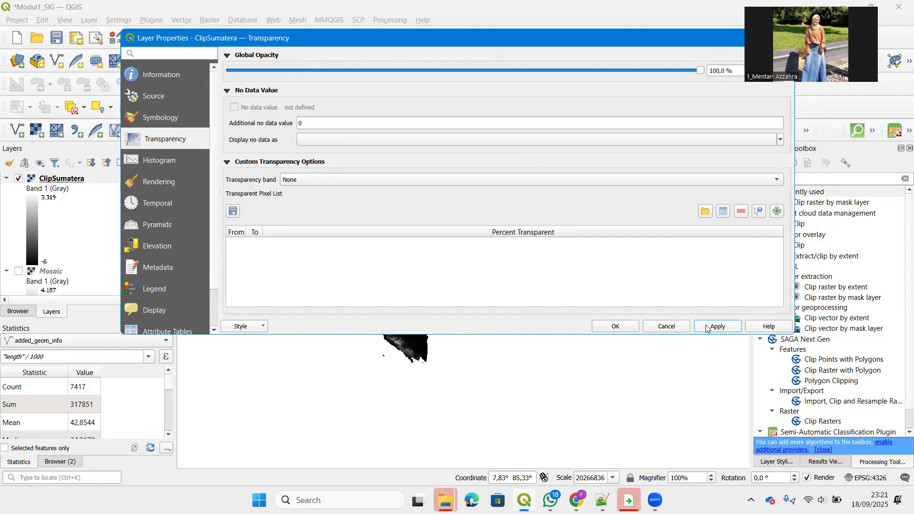
{"action": "left_click", "coordinate": [614, 325]}
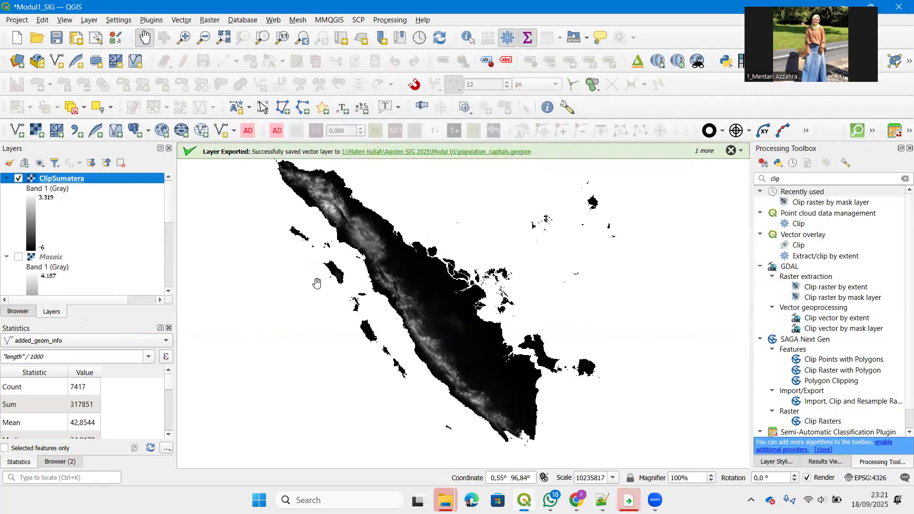
{"action": "scroll", "coordinate": [316, 284], "scroll_direction": "down", "scroll_amount": 1}
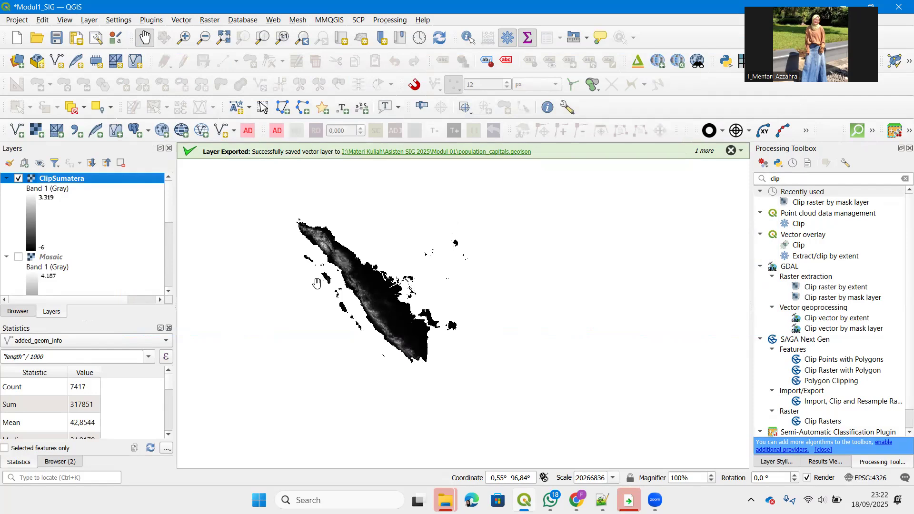
- Render the ClipSumatera layer as singleband pseudocolor with the YlGn color ramp
{"action": "right_click", "coordinate": [51, 178]}
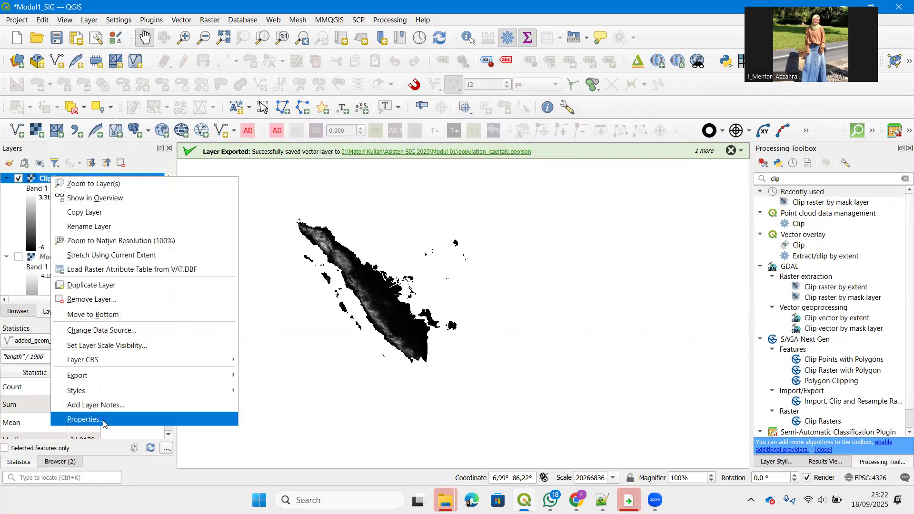
{"action": "left_click", "coordinate": [90, 419]}
{"action": "left_click", "coordinate": [164, 118]}
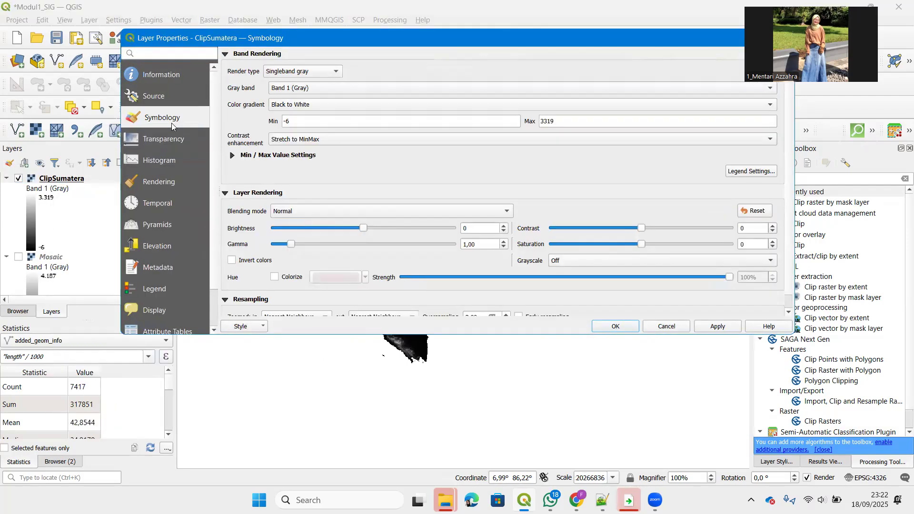
{"action": "left_click", "coordinate": [278, 71]}
{"action": "left_click", "coordinate": [286, 84]}
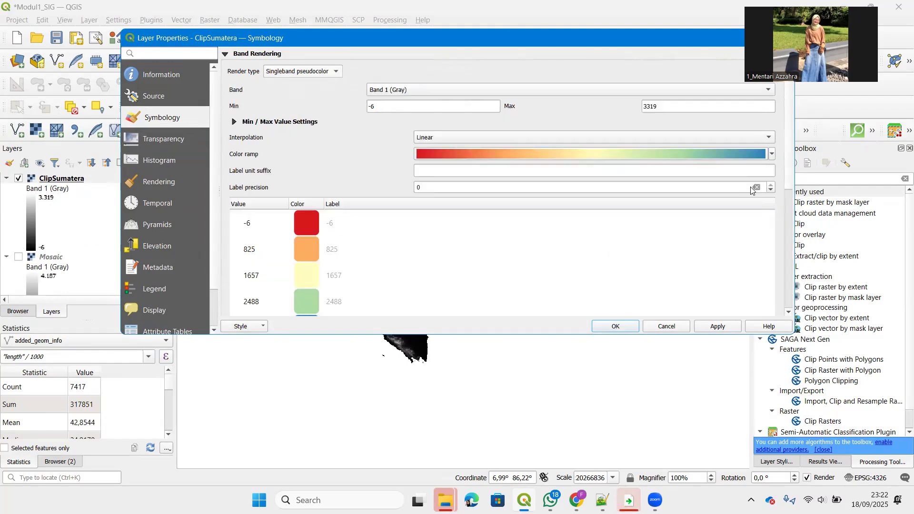
{"action": "left_click", "coordinate": [772, 155]}
{"action": "mouse_move", "coordinate": [455, 297]}
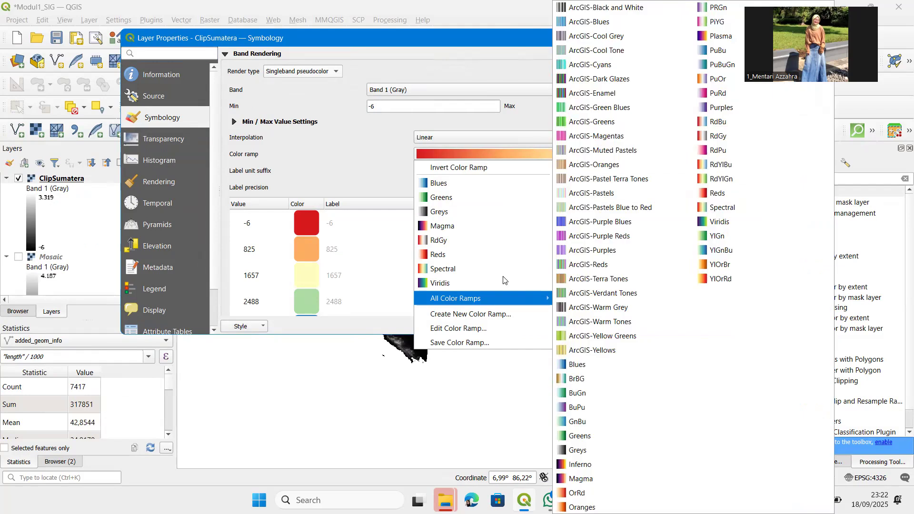
{"action": "left_click", "coordinate": [709, 236]}
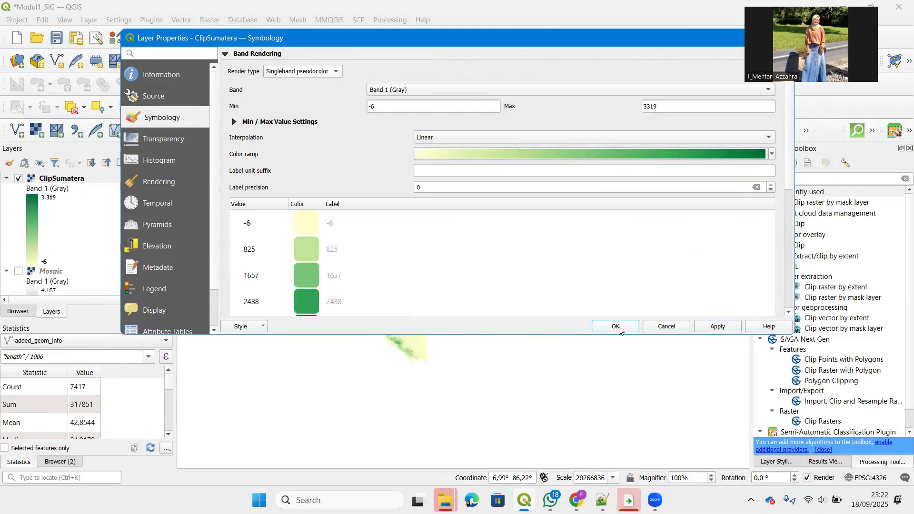
{"action": "left_click", "coordinate": [617, 328]}
- Change ClipSumatera's color ramp to Magma, try it inverted, and restore the ramp's original direction
{"action": "right_click", "coordinate": [92, 179]}
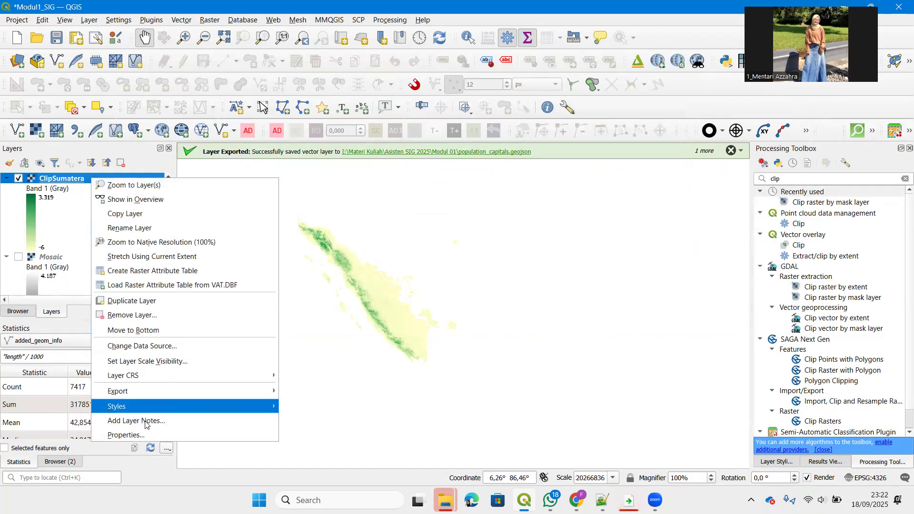
{"action": "left_click", "coordinate": [126, 435]}
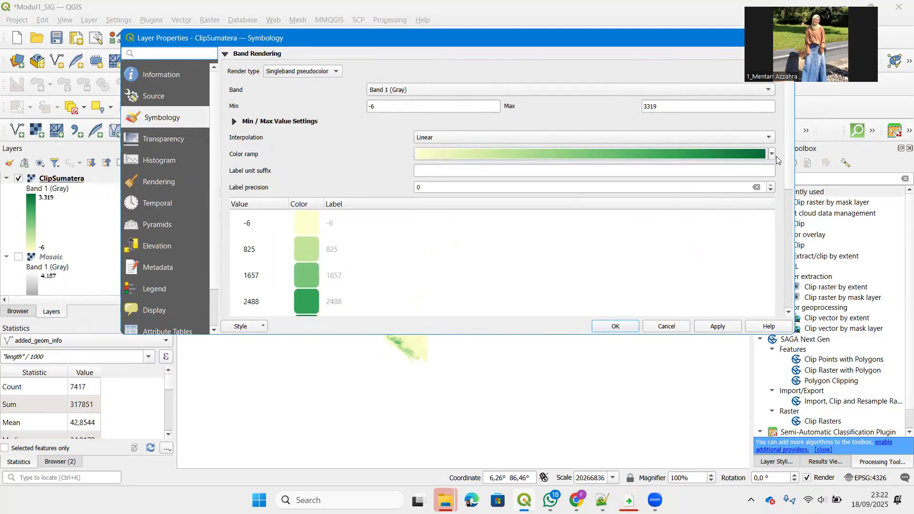
{"action": "left_click", "coordinate": [772, 155]}
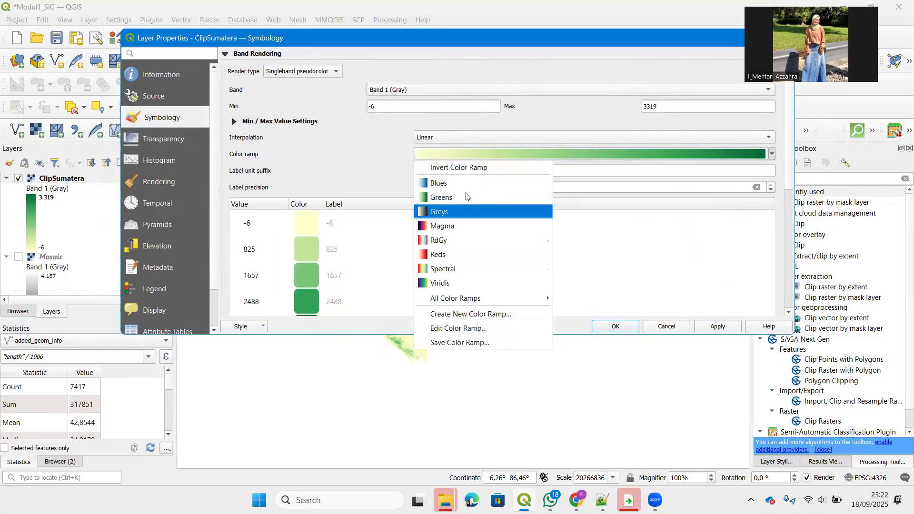
{"action": "left_click", "coordinate": [445, 228]}
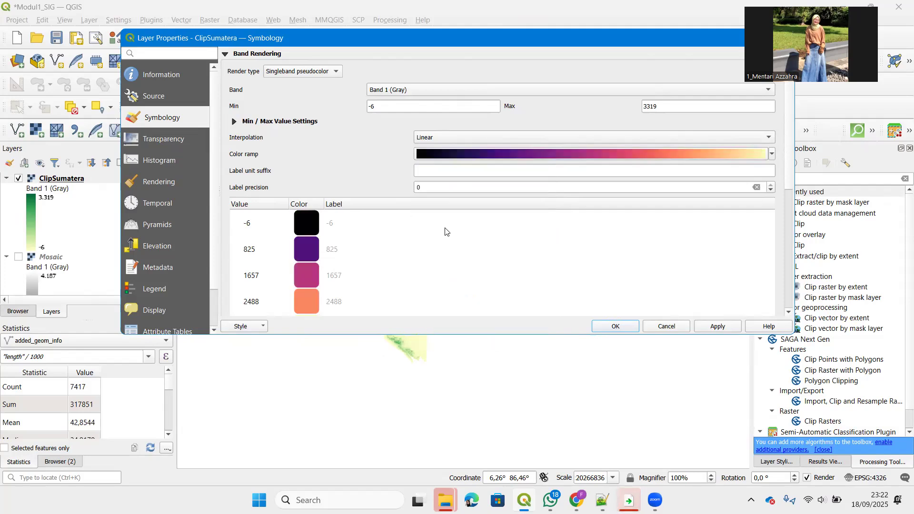
{"action": "left_click", "coordinate": [773, 155]}
{"action": "left_click", "coordinate": [495, 170]}
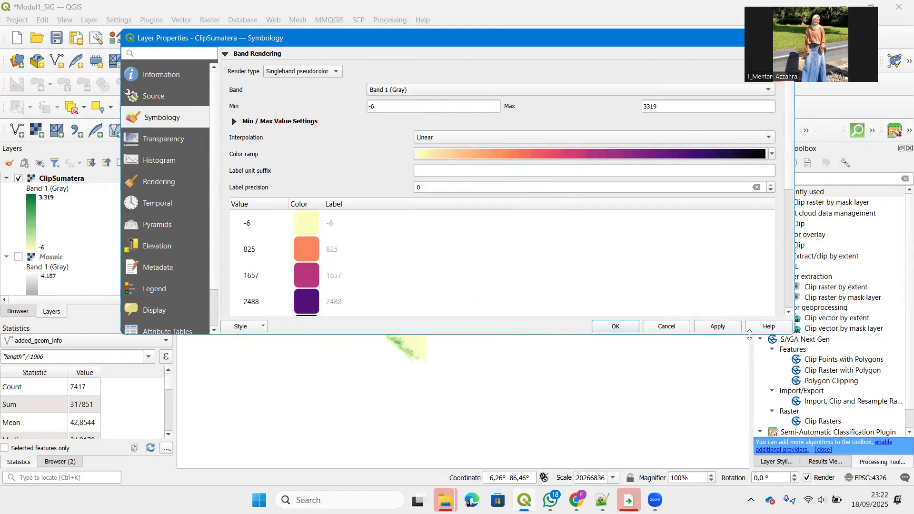
{"action": "left_click", "coordinate": [726, 330]}
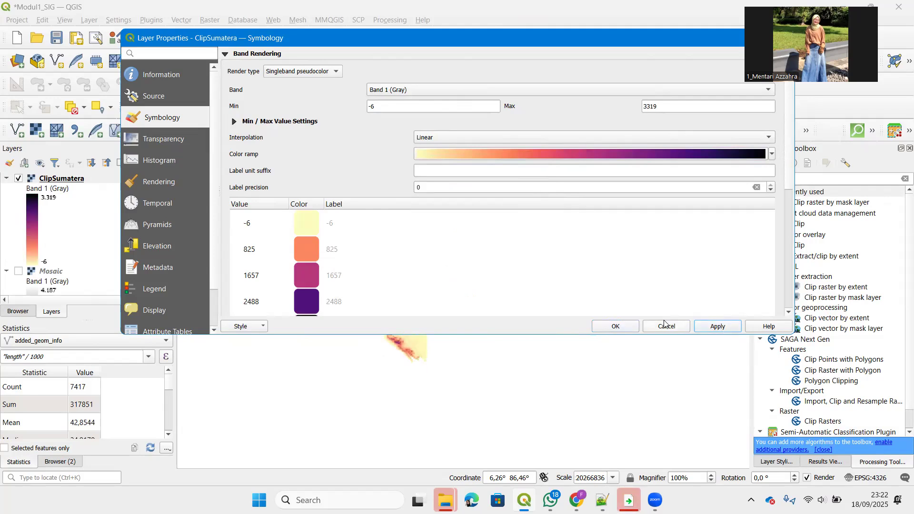
{"action": "left_click", "coordinate": [772, 155]}
{"action": "left_click", "coordinate": [460, 168]}
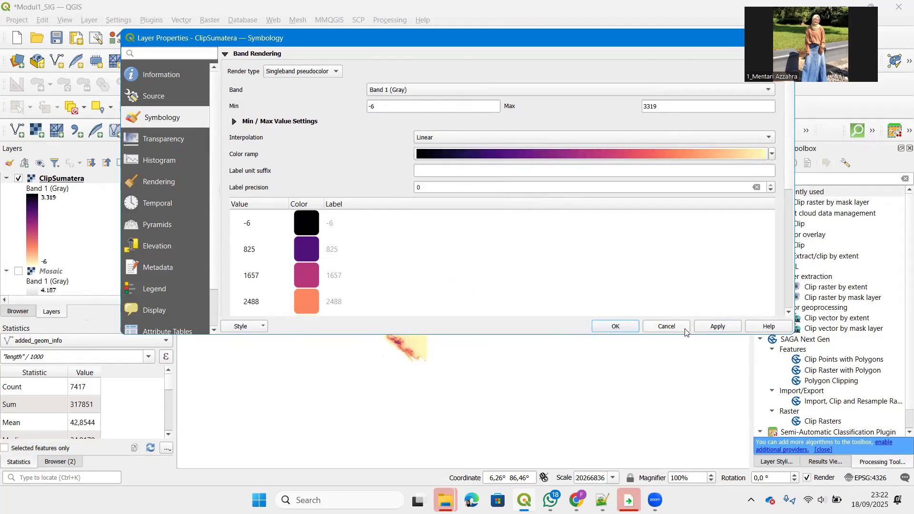
{"action": "left_click", "coordinate": [617, 328]}
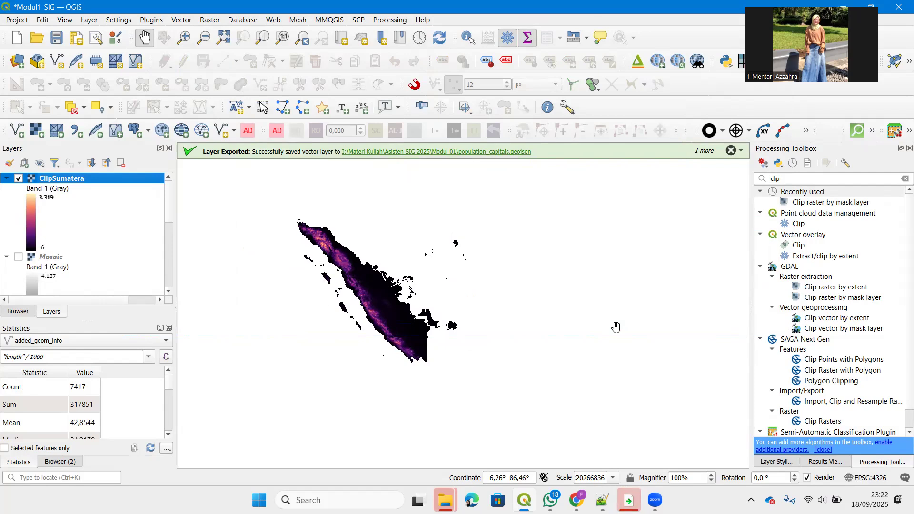
- Open the Warp (reproject) tool for ClipSumatera and set the source CRS to the project CRS, EPSG:4326 - WGS 84
{"action": "double_click", "coordinate": [775, 180]}
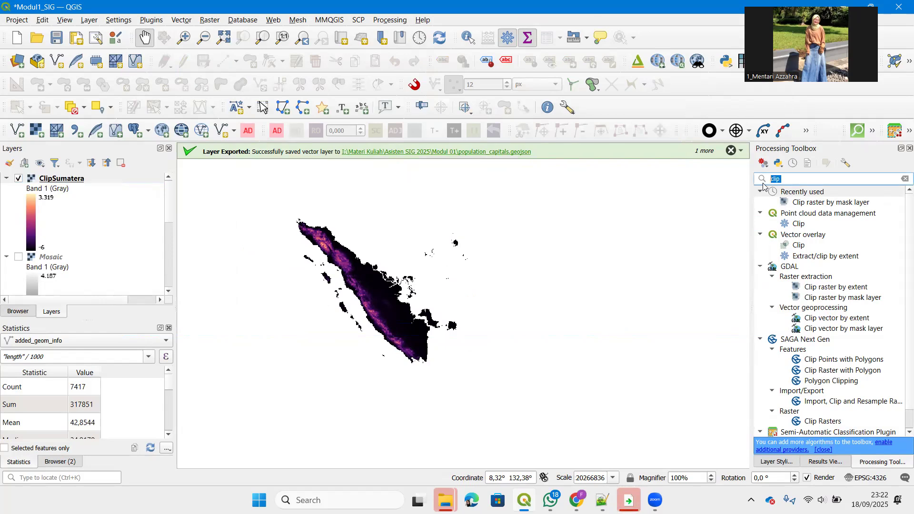
{"action": "type", "text": "wra"}
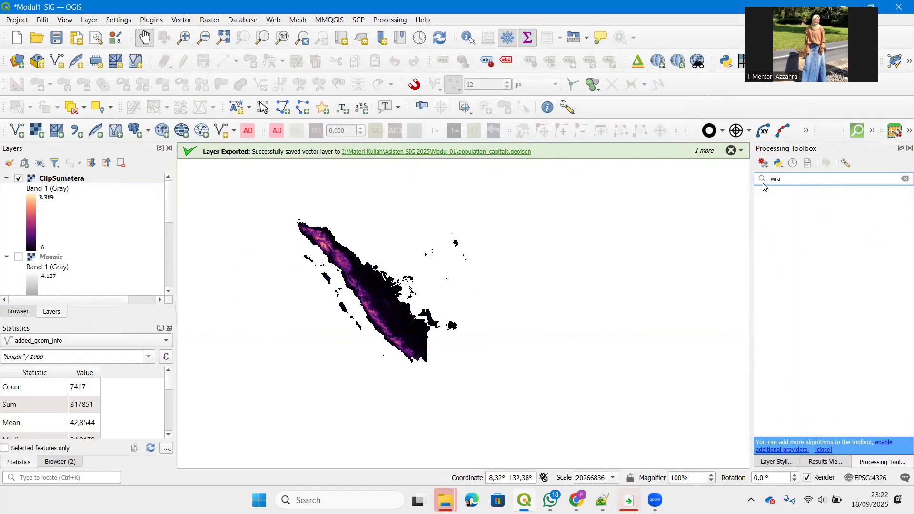
{"action": "key", "text": "BackSpace"}
{"action": "key", "text": "BackSpace"}
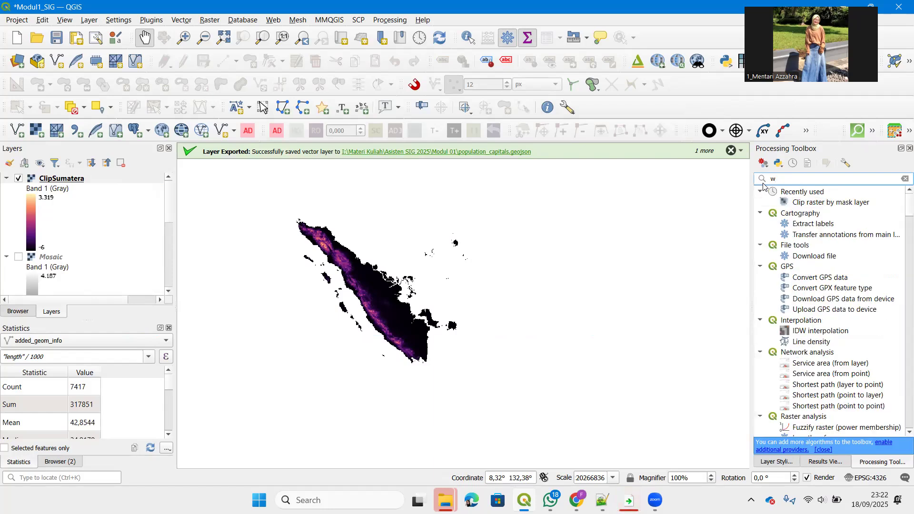
{"action": "type", "text": "arp"}
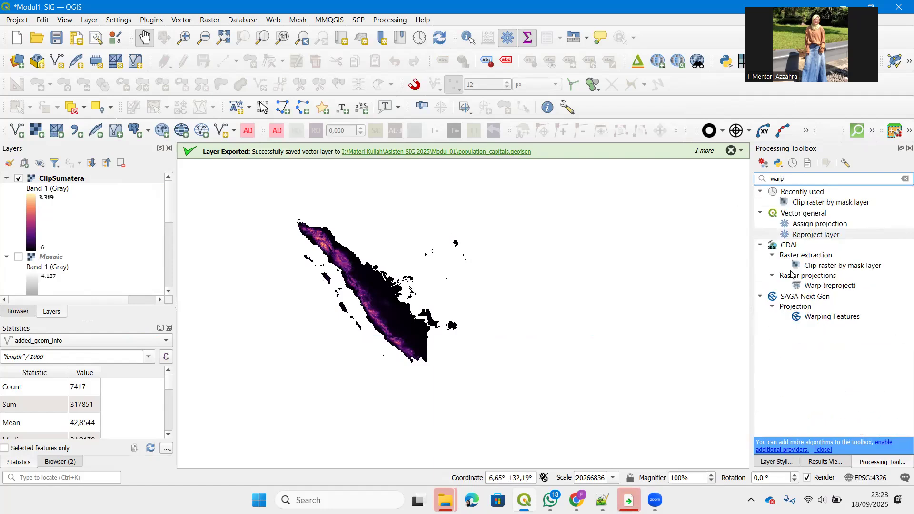
{"action": "double_click", "coordinate": [816, 287]}
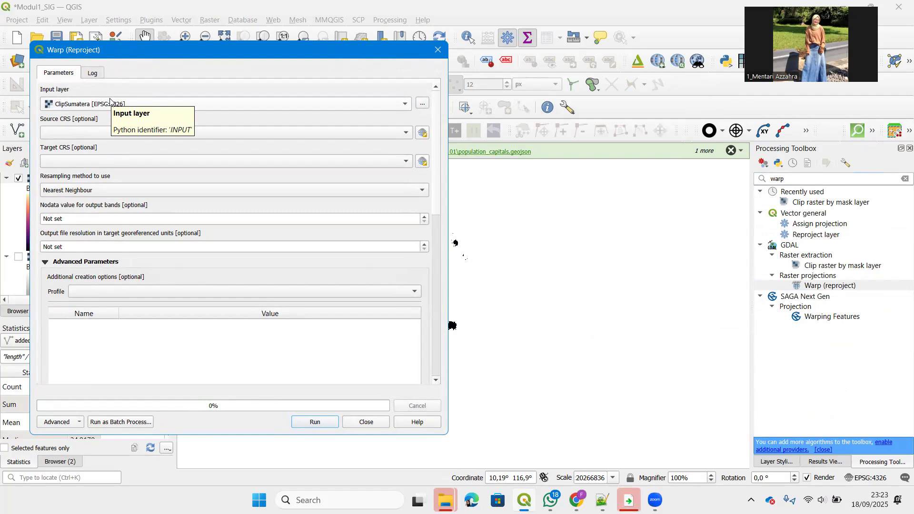
{"action": "left_click", "coordinate": [67, 133]}
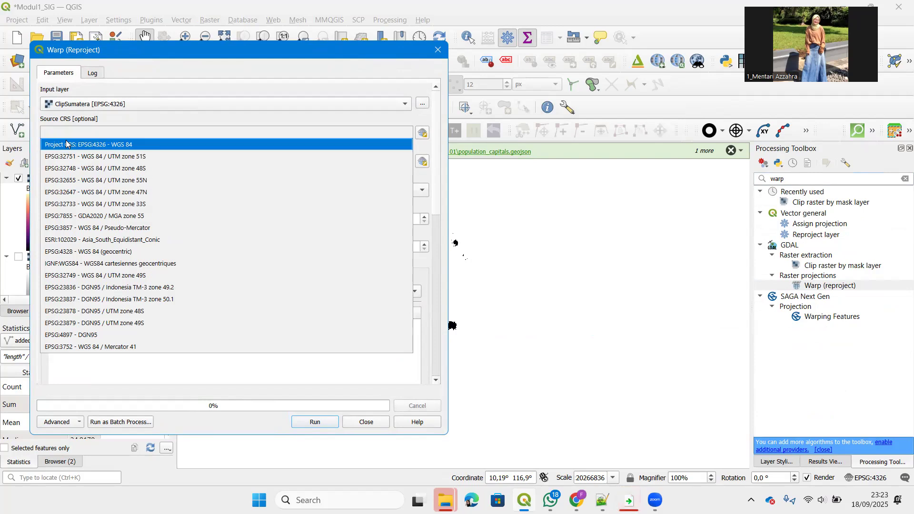
{"action": "left_click", "coordinate": [66, 144]}
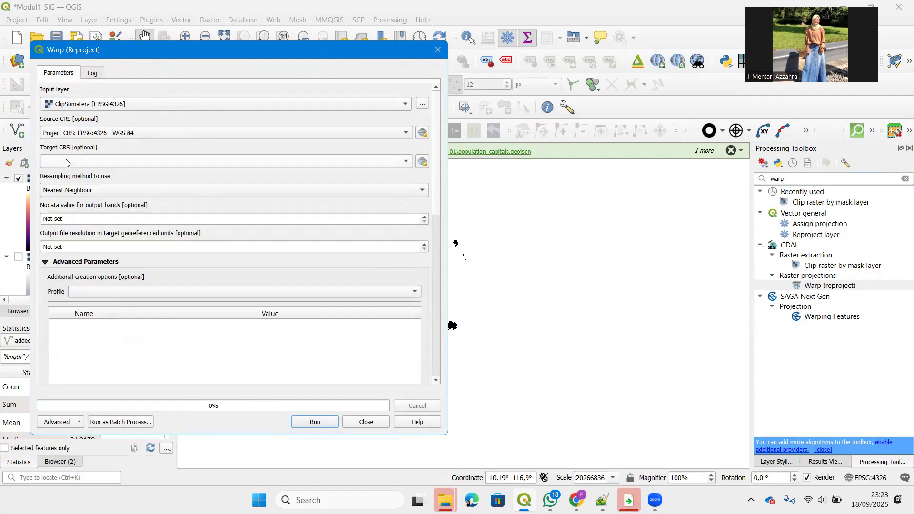
- Set the warp's target CRS to the predefined Equidistant Conic system Asia_South_Equidistant_Conic, ESRI:102029
{"action": "left_click", "coordinate": [66, 163]}
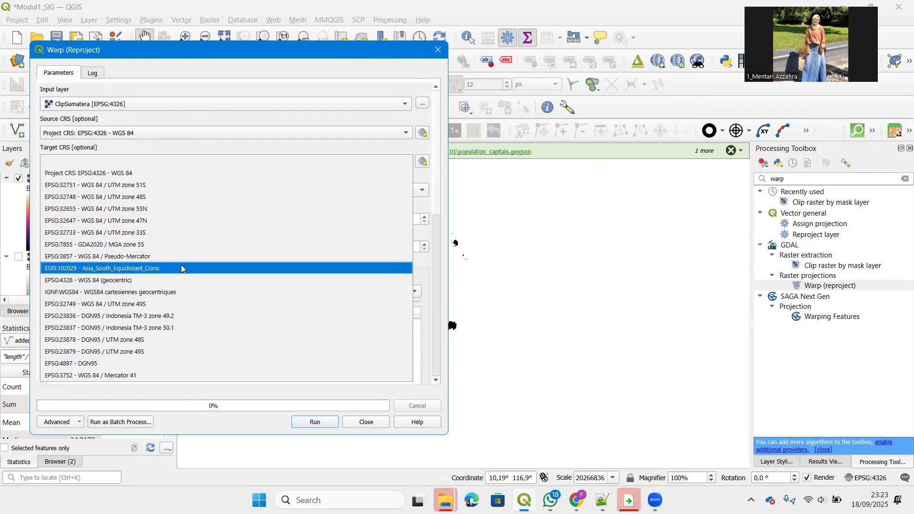
{"action": "left_click", "coordinate": [422, 162]}
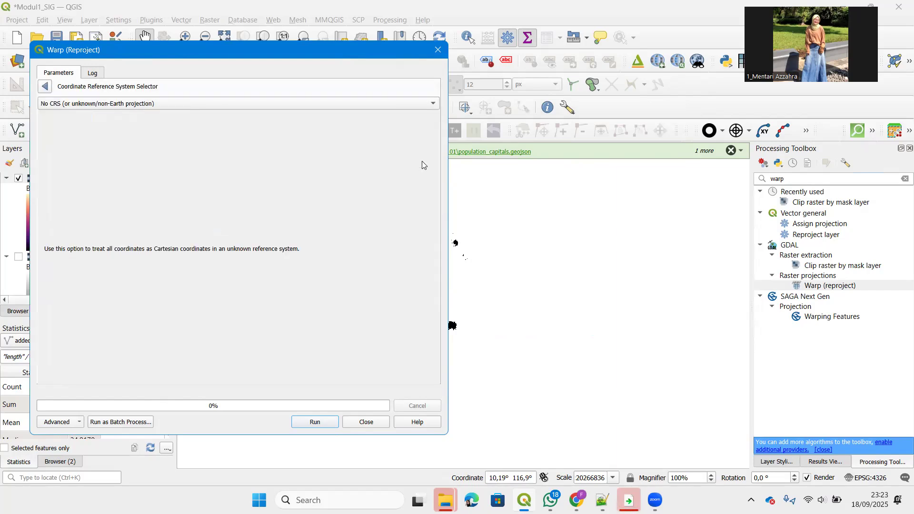
{"action": "left_click", "coordinate": [58, 105]}
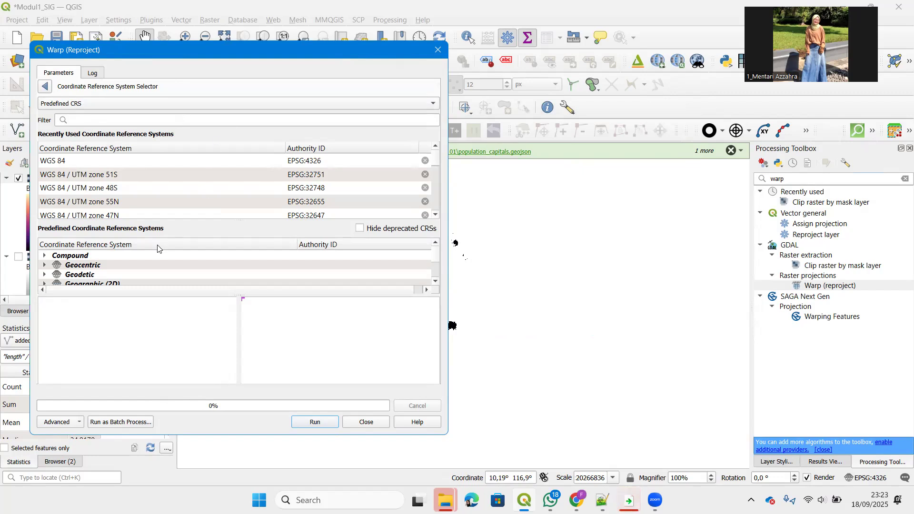
{"action": "scroll", "coordinate": [171, 252], "scroll_direction": "down", "scroll_amount": 1}
{"action": "left_click", "coordinate": [45, 274]}
{"action": "scroll", "coordinate": [120, 279], "scroll_direction": "down", "scroll_amount": 2}
{"action": "scroll", "coordinate": [120, 279], "scroll_direction": "down", "scroll_amount": 4}
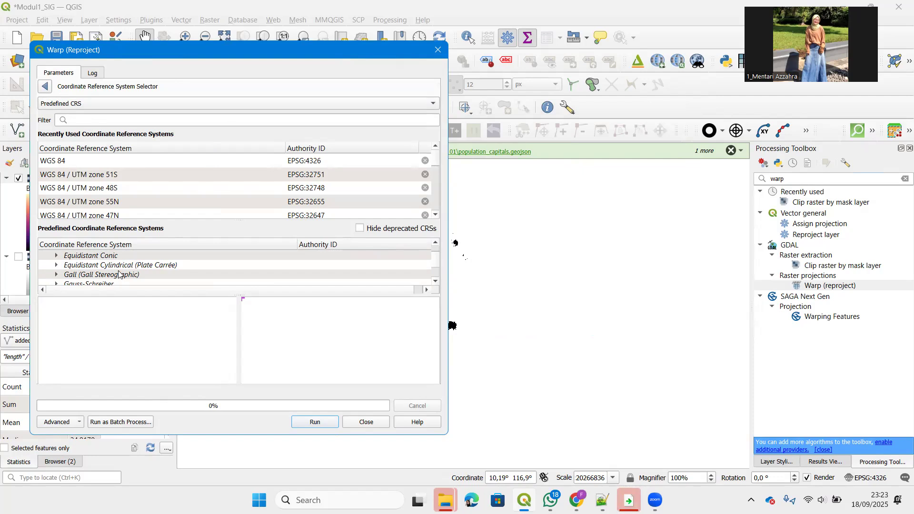
{"action": "left_click", "coordinate": [56, 255]}
{"action": "scroll", "coordinate": [129, 272], "scroll_direction": "down", "scroll_amount": 2}
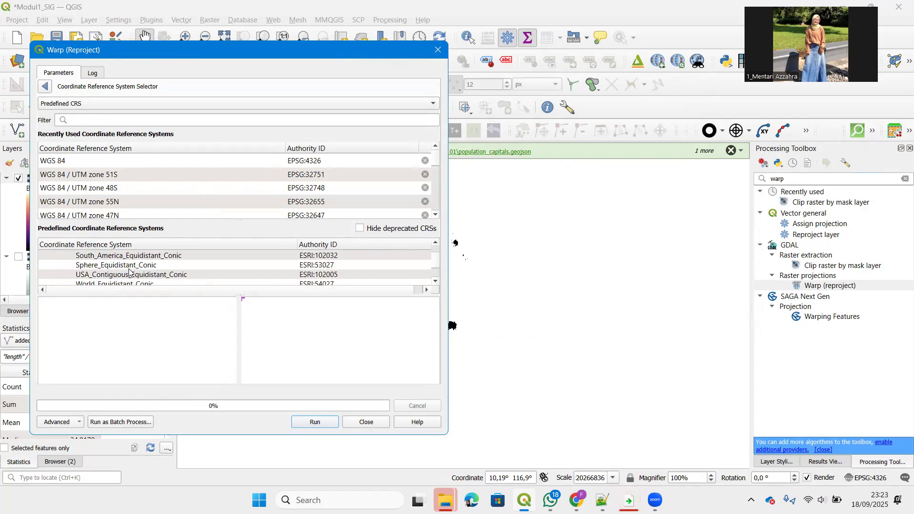
{"action": "scroll", "coordinate": [129, 272], "scroll_direction": "up", "scroll_amount": 2}
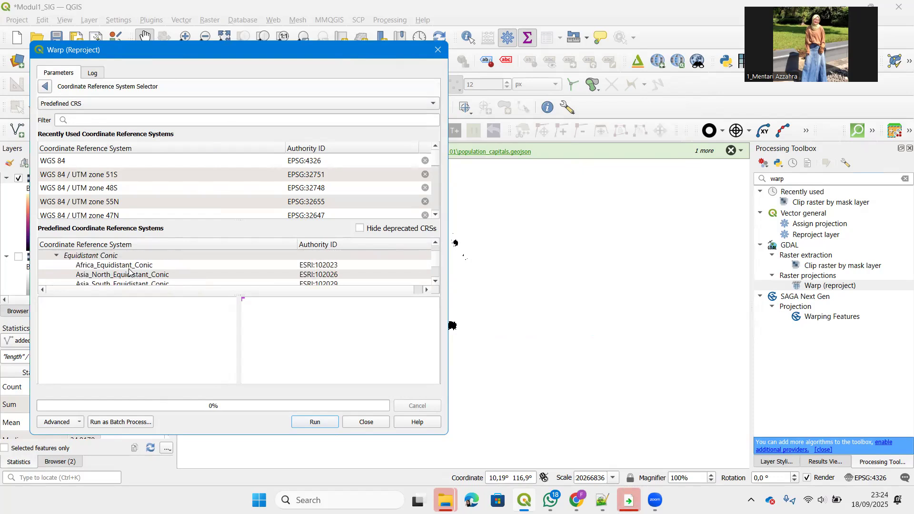
{"action": "scroll", "coordinate": [118, 278], "scroll_direction": "down", "scroll_amount": 1}
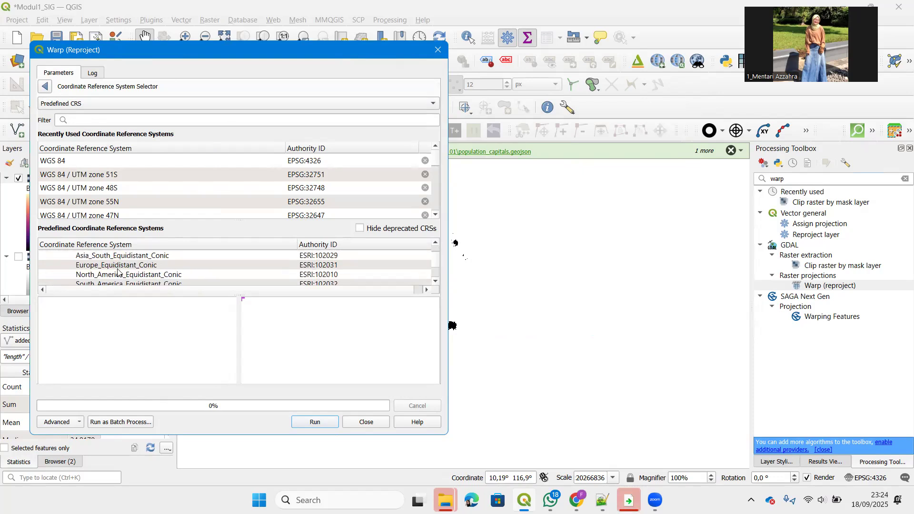
{"action": "left_click", "coordinate": [102, 261]}
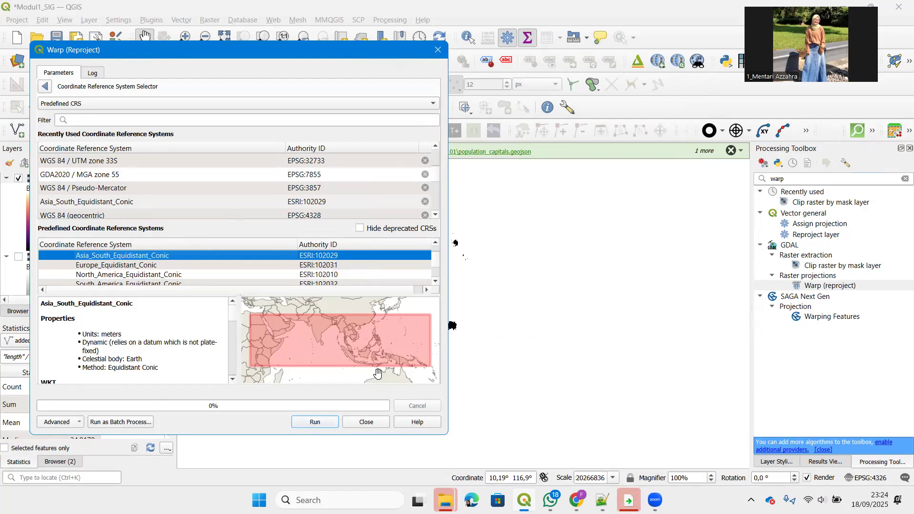
{"action": "left_click", "coordinate": [44, 89]}
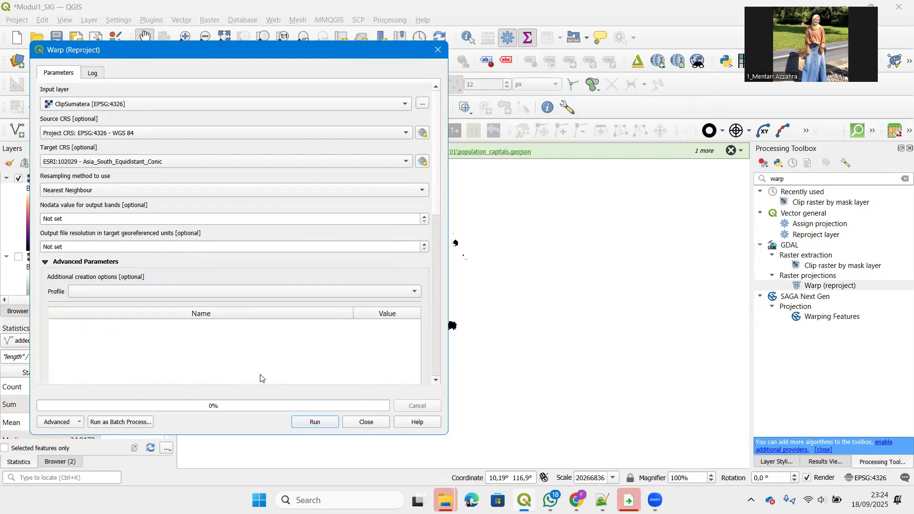
- Save the reprojected output as the TIF file ClipSumatera_Reprojected in the Modul 01 folder, run the warp and close the tool
{"action": "scroll", "coordinate": [406, 271], "scroll_direction": "down", "scroll_amount": 5}
{"action": "scroll", "coordinate": [406, 271], "scroll_direction": "down", "scroll_amount": 5}
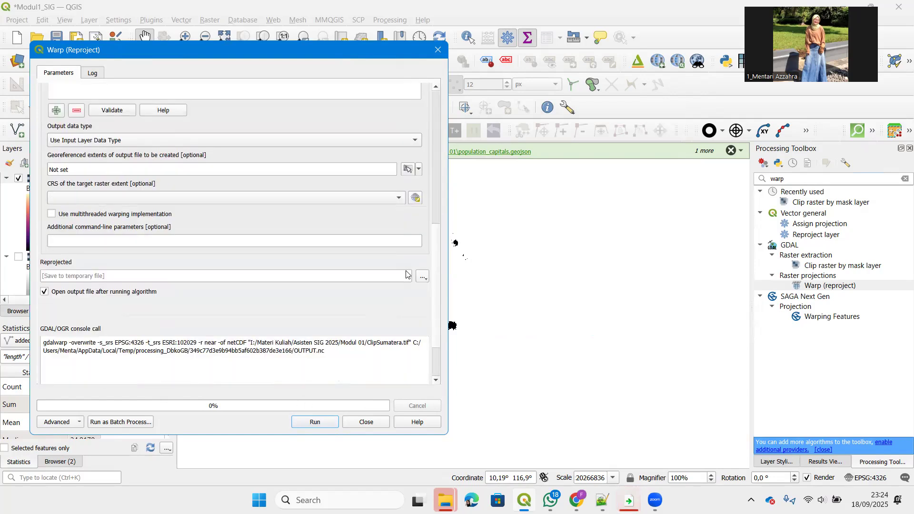
{"action": "left_click", "coordinate": [423, 276]}
{"action": "left_click", "coordinate": [452, 304]}
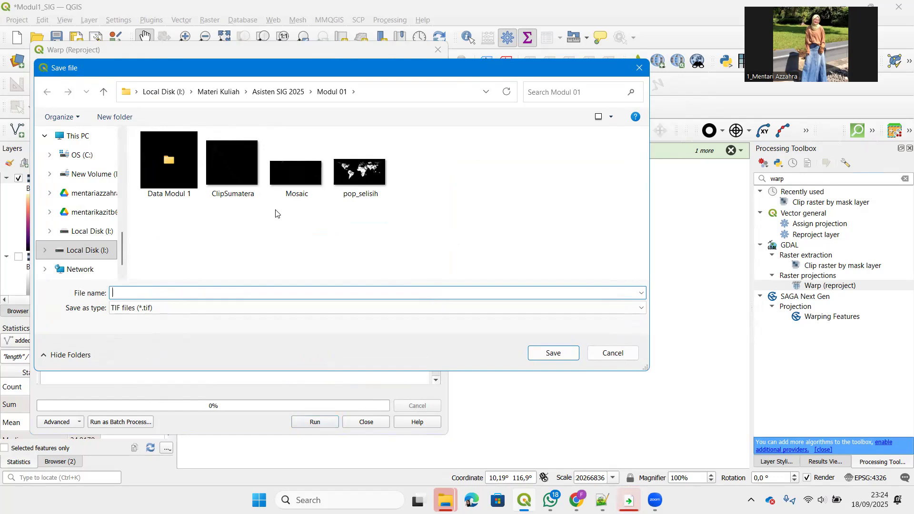
{"action": "left_click", "coordinate": [243, 193]}
{"action": "left_click", "coordinate": [173, 293]}
{"action": "left_click", "coordinate": [172, 294]}
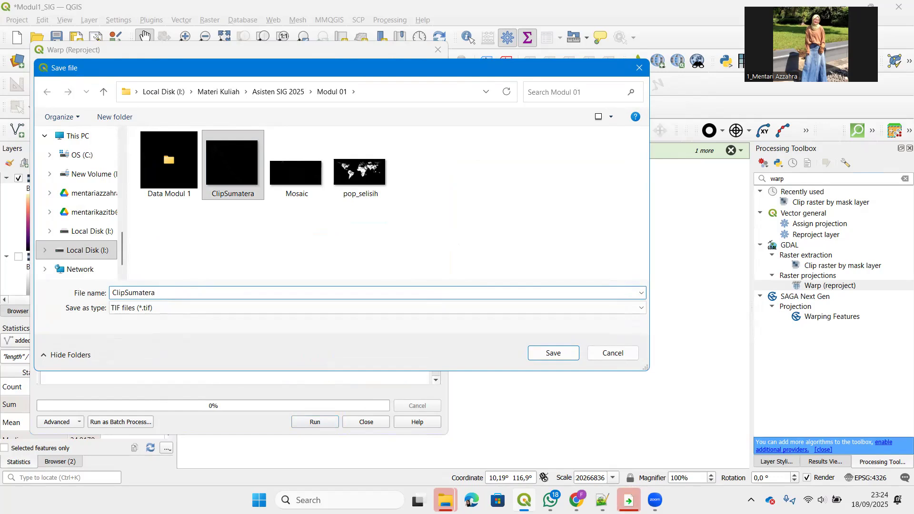
{"action": "type", "text": "_Reprojected"}
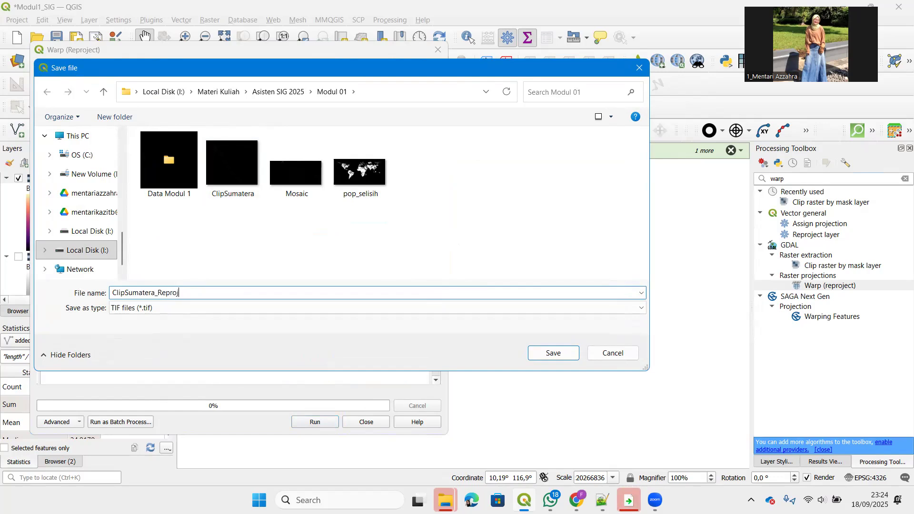
{"action": "key", "text": "Return"}
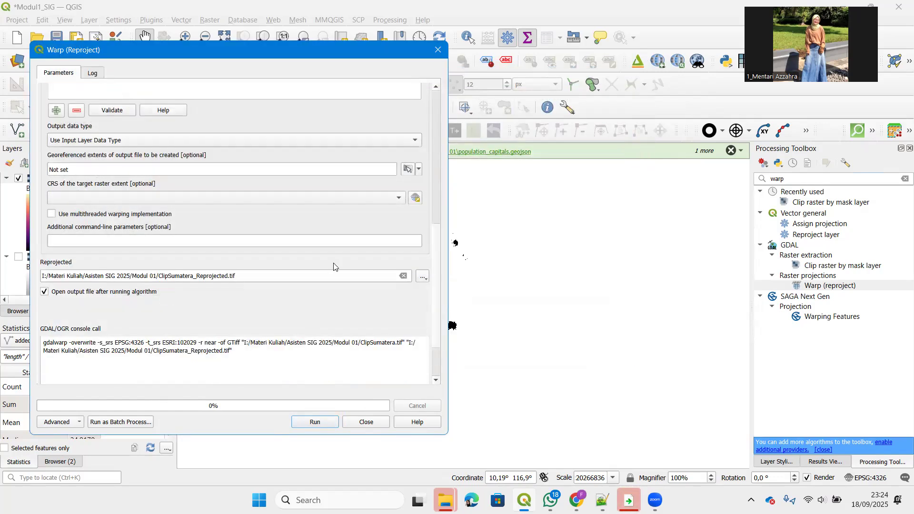
{"action": "left_click", "coordinate": [332, 424]}
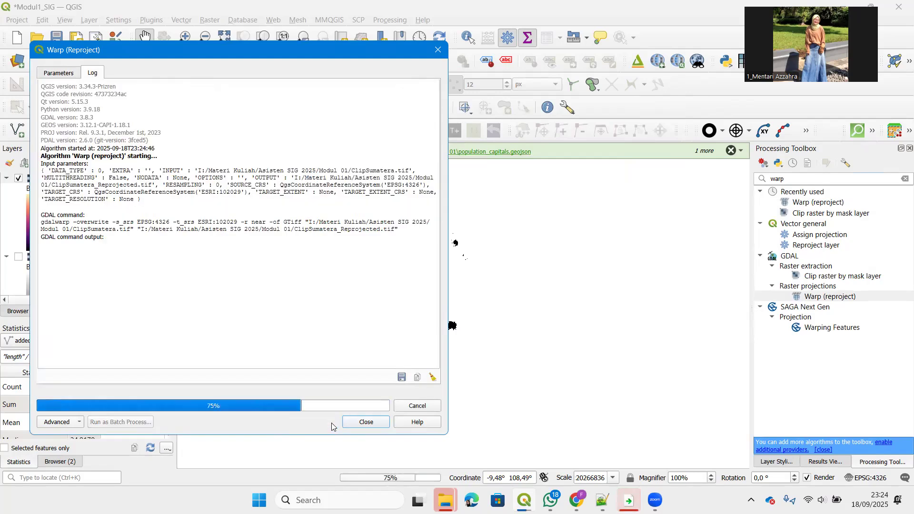
{"action": "left_click", "coordinate": [366, 423]}
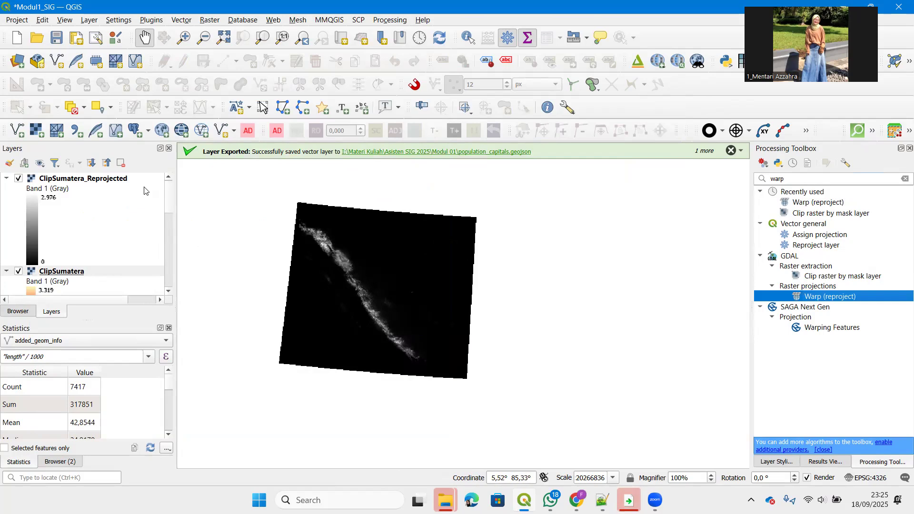
- Set the ClipSumatera_Reprojected layer's additional no data value to 0 and apply the transparency setting
{"action": "right_click", "coordinate": [45, 179]}
{"action": "left_click", "coordinate": [85, 423]}
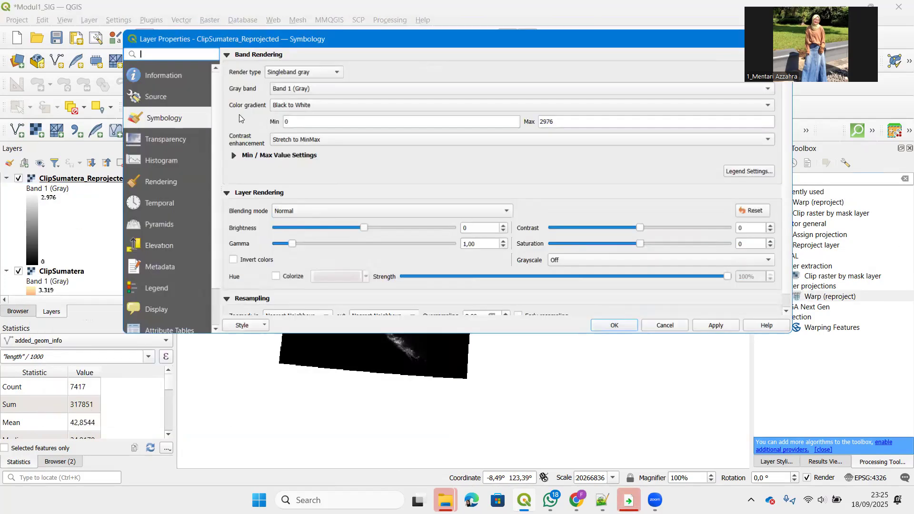
{"action": "left_click", "coordinate": [196, 139]}
{"action": "left_click", "coordinate": [332, 122]}
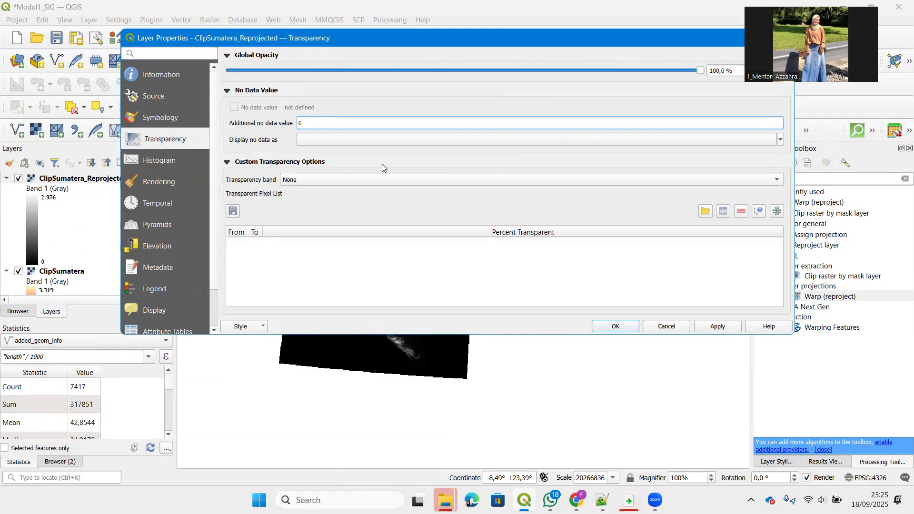
{"action": "left_click", "coordinate": [714, 327]}
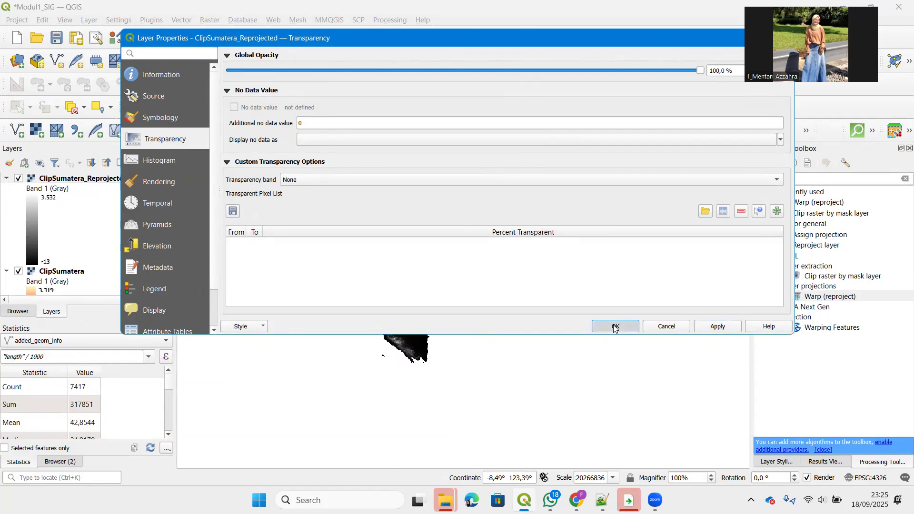
{"action": "left_click", "coordinate": [615, 328]}
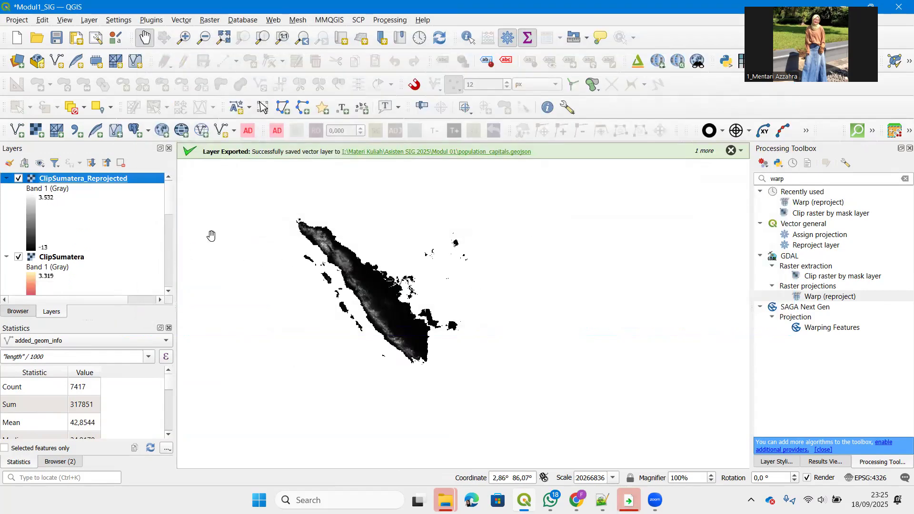
- Set the project CRS from the ClipSumatera_Reprojected layer
{"action": "right_click", "coordinate": [128, 180]}
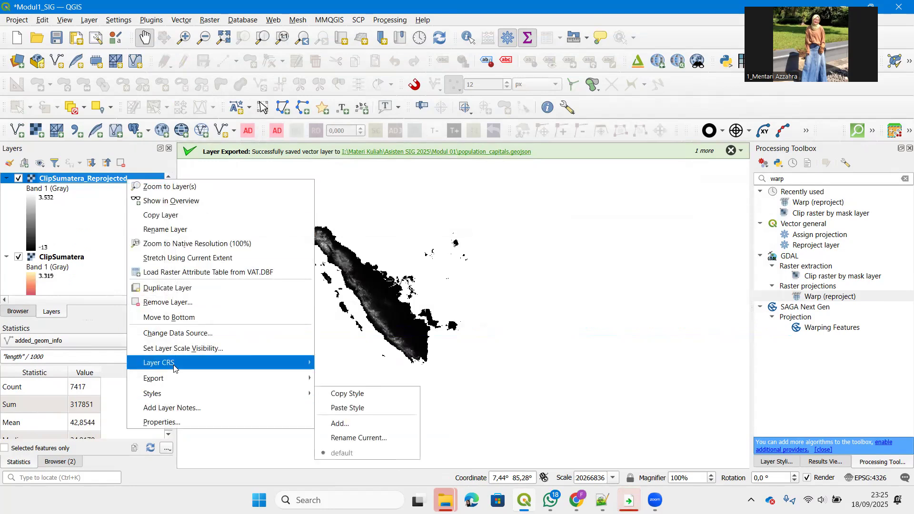
{"action": "mouse_move", "coordinate": [176, 367]}
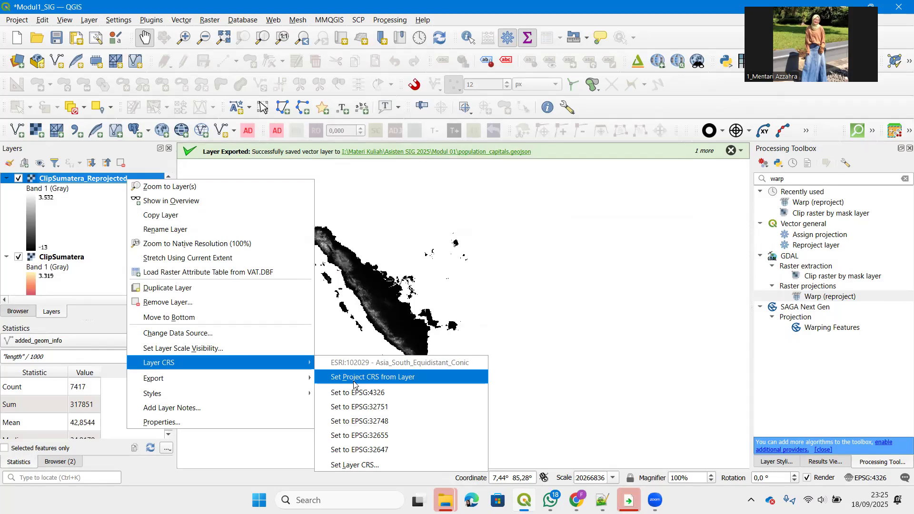
{"action": "left_click", "coordinate": [353, 378]}
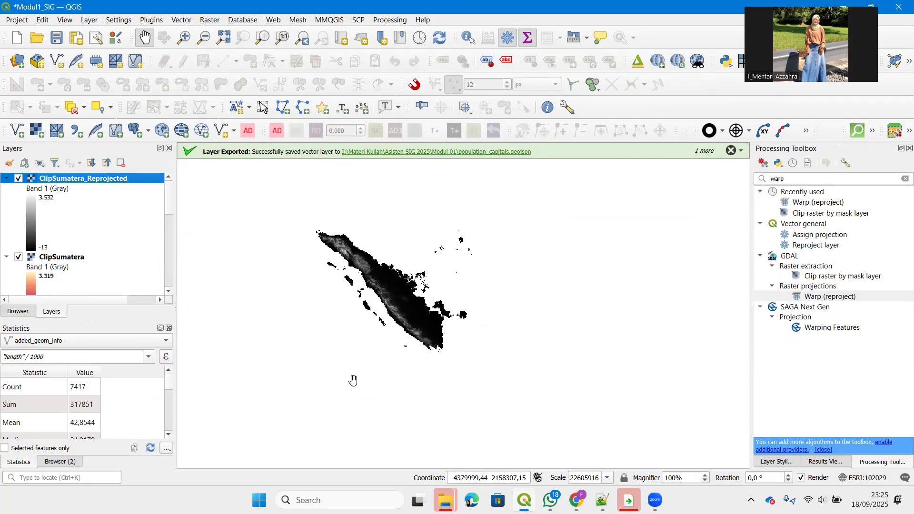
- Toggle the ClipSumatera_Reprojected layer's visibility off and on, and check the CRS in the project properties without changing it
{"action": "left_click", "coordinate": [17, 179]}
{"action": "left_click", "coordinate": [17, 179]}
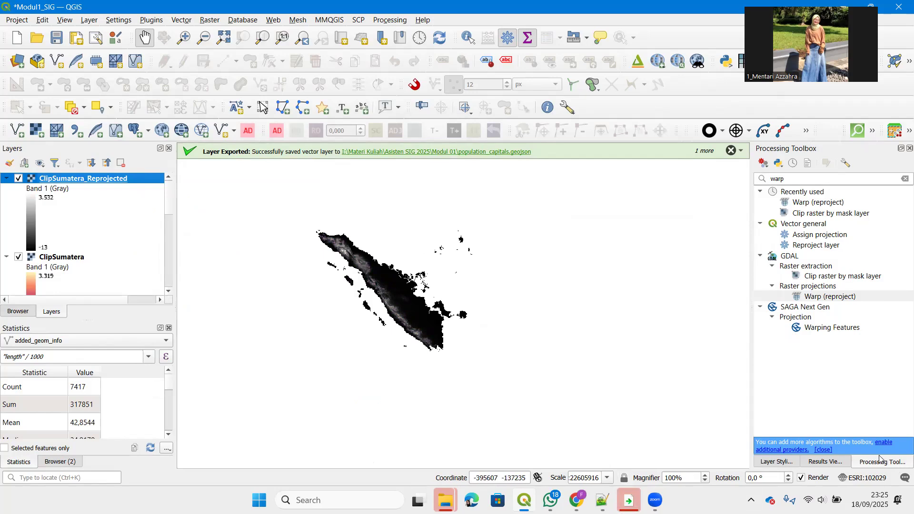
{"action": "left_click", "coordinate": [844, 478]}
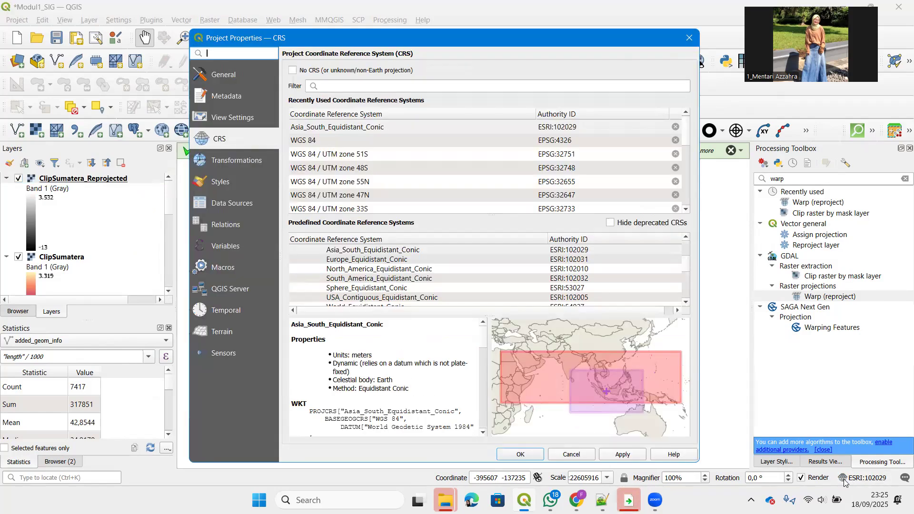
{"action": "left_click", "coordinate": [573, 456]}
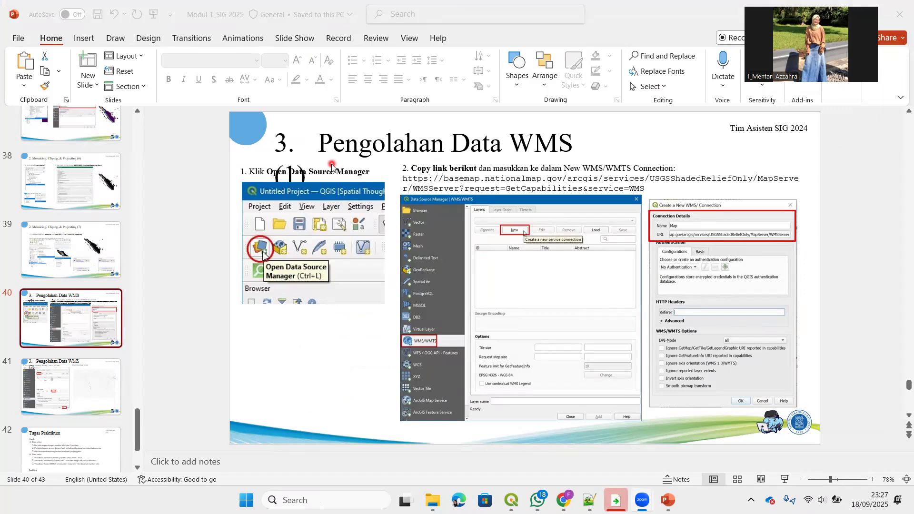
- Copy the USGSShadedReliefOnly WMS GetCapabilities link from the Pengolahan Data WMS slide
{"action": "left_click", "coordinate": [298, 175]}
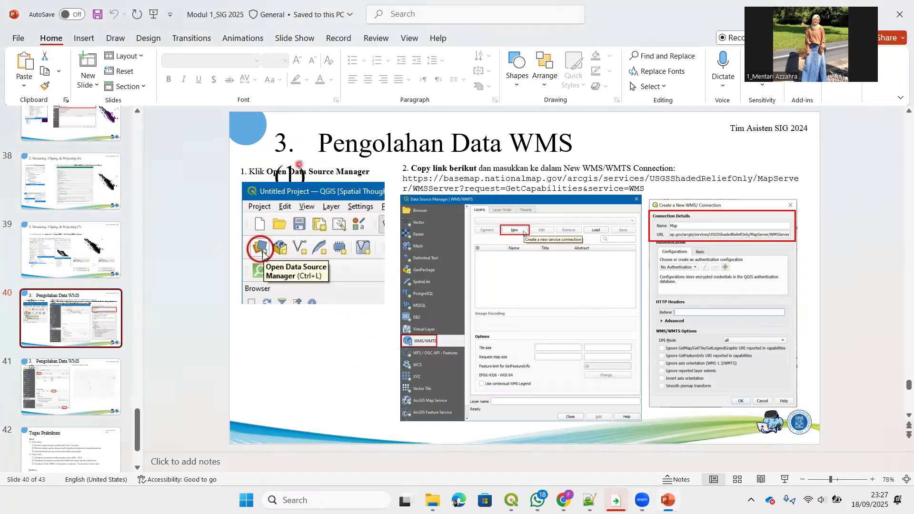
{"action": "left_click", "coordinate": [295, 162]}
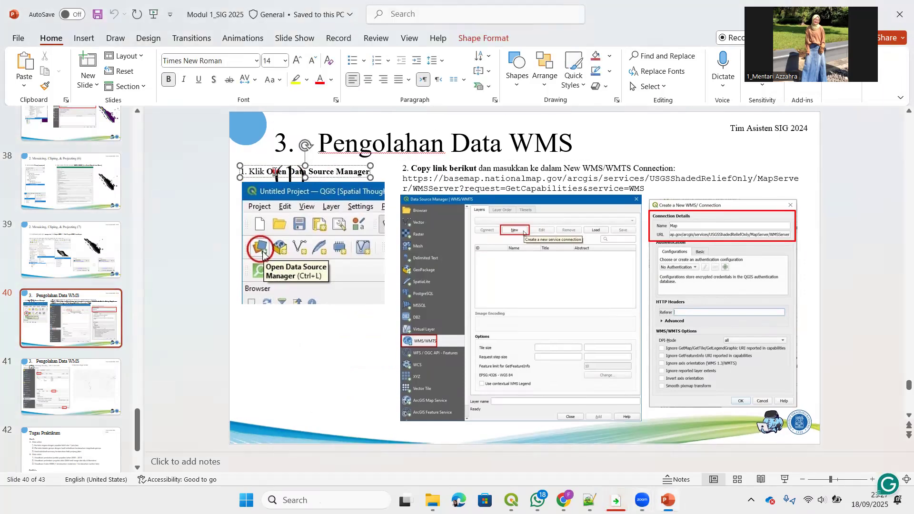
{"action": "left_click", "coordinate": [346, 142]}
{"action": "left_click", "coordinate": [301, 170]}
{"action": "left_click", "coordinate": [458, 169]}
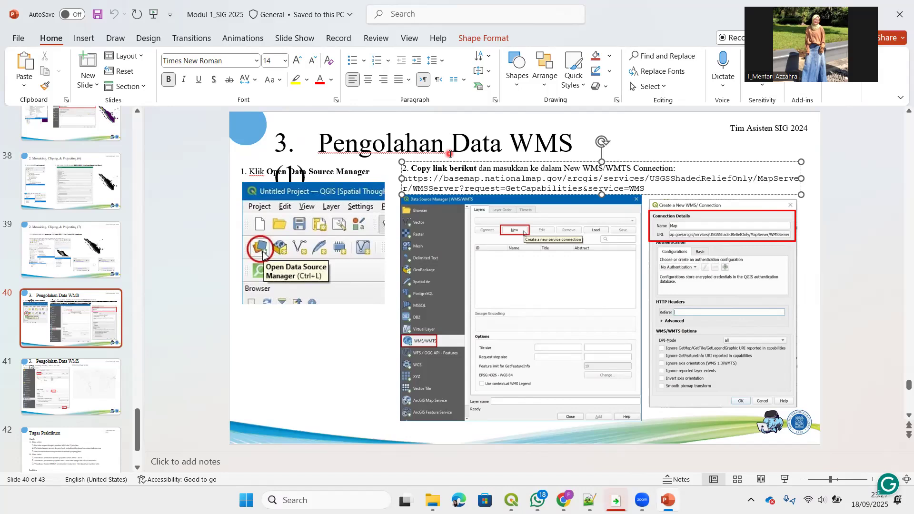
{"action": "left_click_drag", "start_coordinate": [644, 181], "coordinate": [421, 181]}
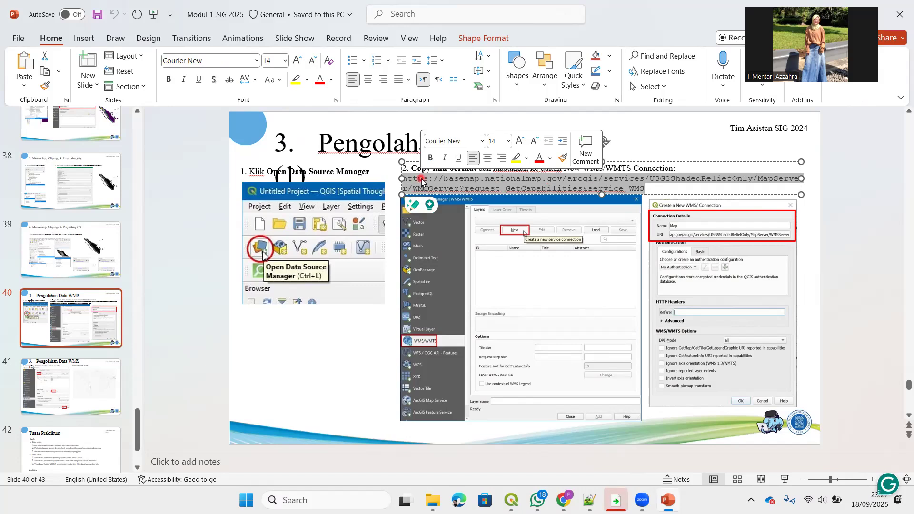
{"action": "right_click", "coordinate": [430, 181]}
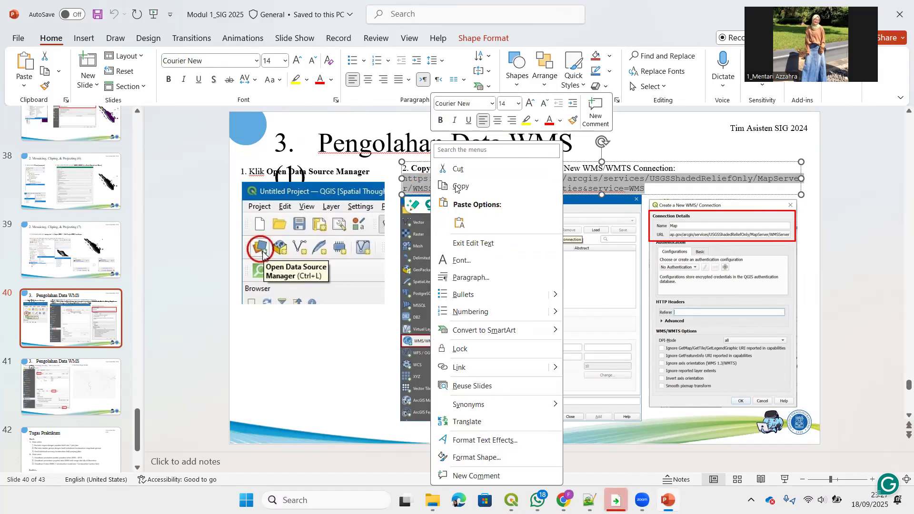
{"action": "left_click", "coordinate": [457, 187]}
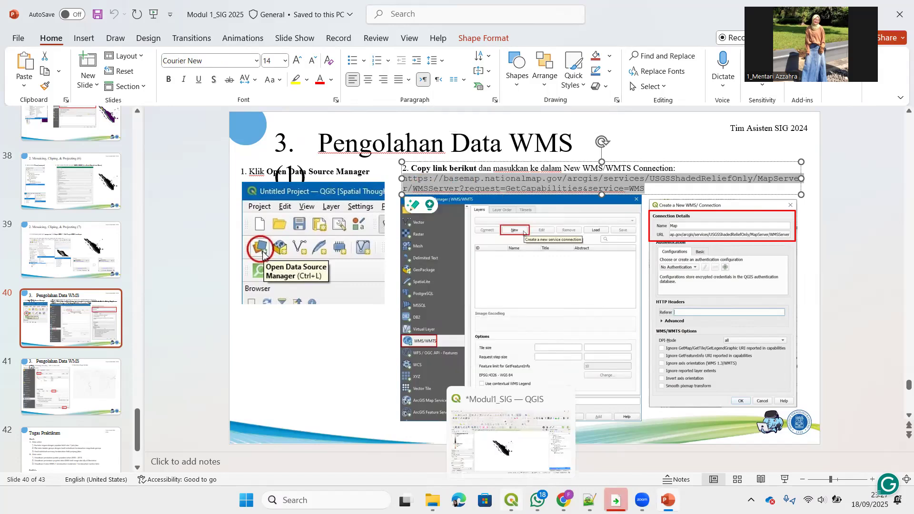
- Switch to QGIS and start creating a new WMS/WMTS connection in the Data Source Manager
{"action": "left_click", "coordinate": [513, 459]}
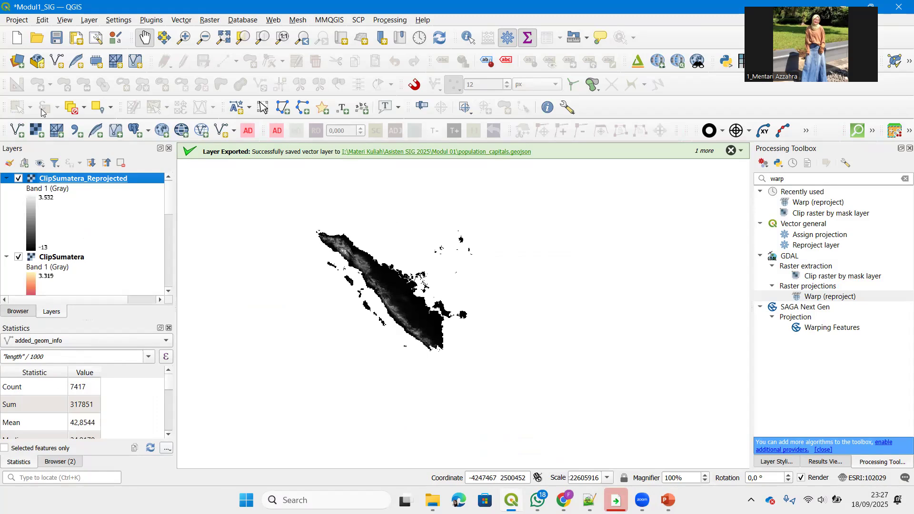
{"action": "left_click", "coordinate": [17, 59]}
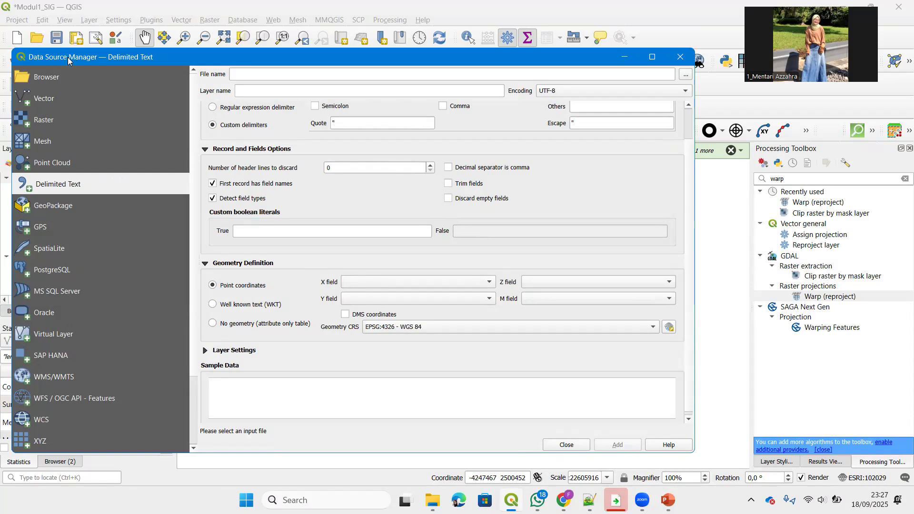
{"action": "left_click_drag", "start_coordinate": [154, 58], "coordinate": [243, 59]}
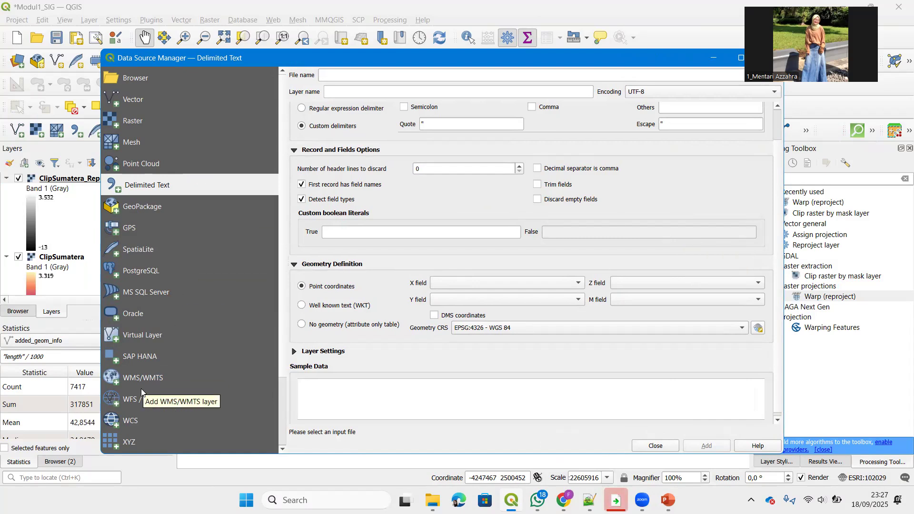
{"action": "left_click", "coordinate": [145, 375]}
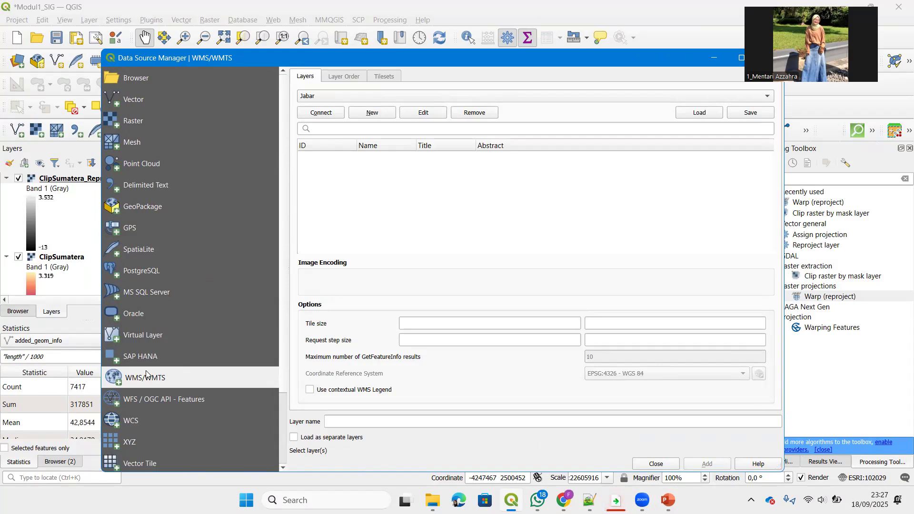
{"action": "left_click", "coordinate": [360, 119]}
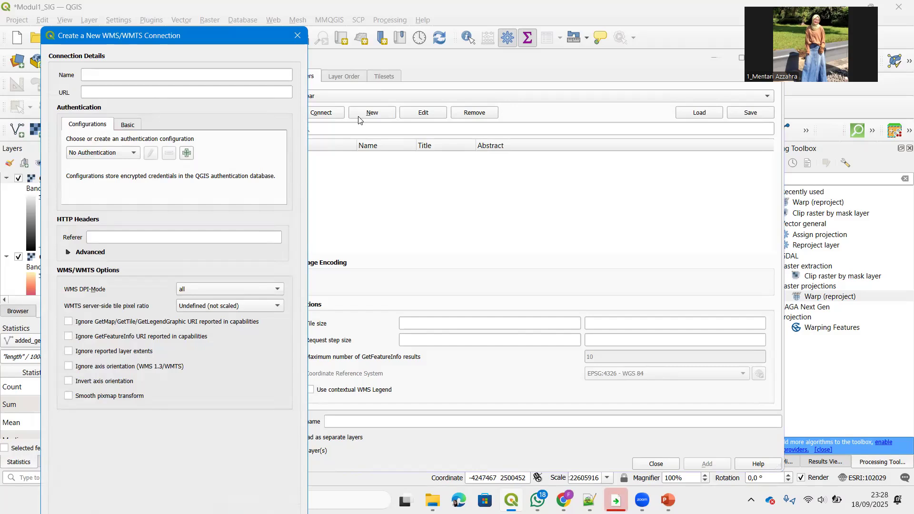
- Name the new connection Map and paste the copied USGSShadedReliefOnly GetCapabilities link as its URL
{"action": "left_click", "coordinate": [100, 75]}
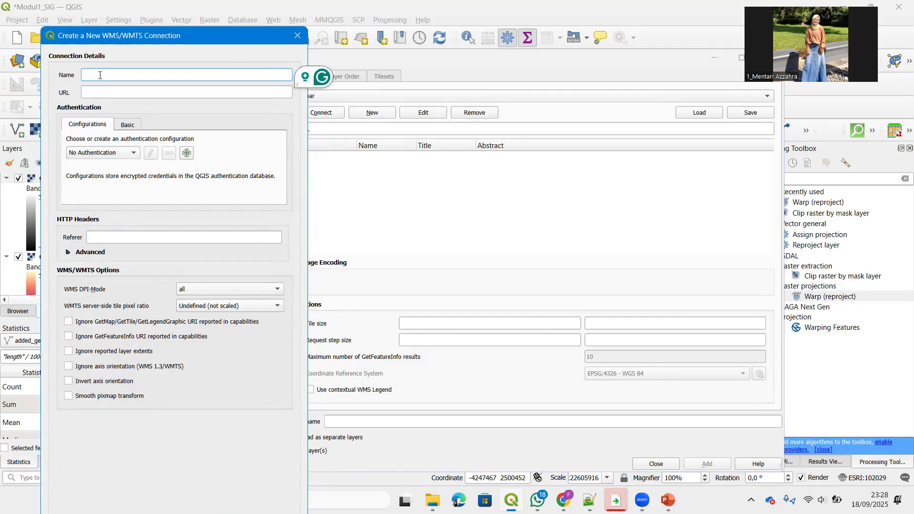
{"action": "type", "text": "Map"}
{"action": "left_click", "coordinate": [103, 92]}
{"action": "right_click", "coordinate": [103, 94]}
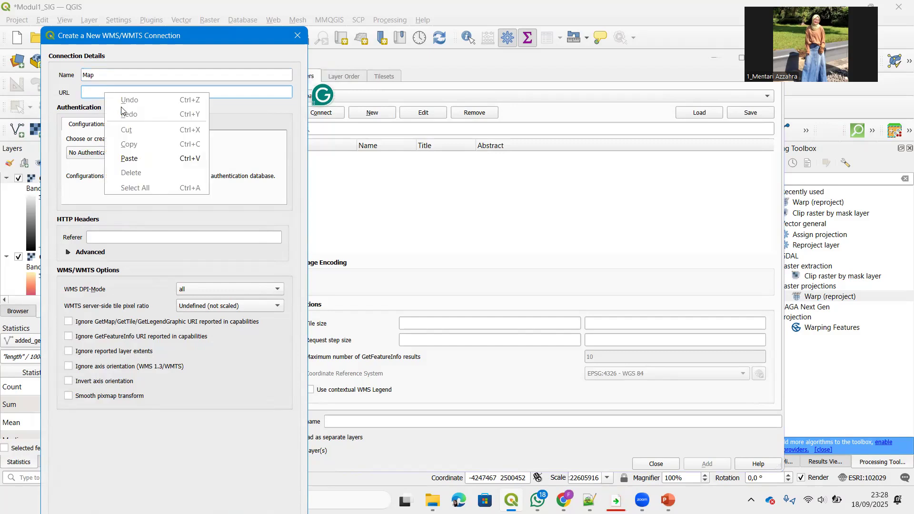
{"action": "left_click", "coordinate": [130, 155]}
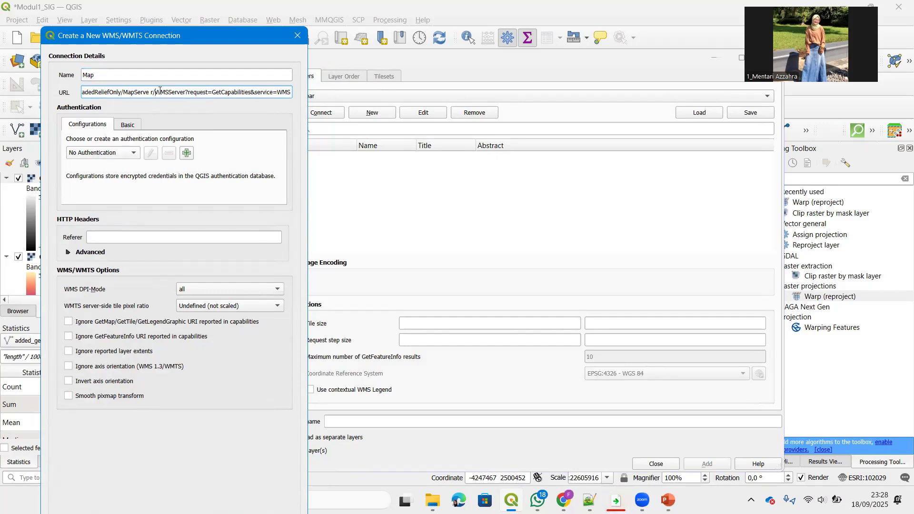
- Remove the stray space inside "MapServer" in the connection URL
{"action": "key", "text": "Left"}
{"action": "key", "text": "Left"}
{"action": "key", "text": "Left"}
{"action": "key", "text": "Left"}
{"action": "key", "text": "Left"}
{"action": "key", "text": "Left"}
{"action": "key", "text": "Left"}
{"action": "key", "text": "Left"}
{"action": "key", "text": "Left"}
{"action": "key", "text": "Left"}
{"action": "key", "text": "Left"}
{"action": "key", "text": "Left"}
{"action": "key", "text": "Left"}
{"action": "key", "text": "Left"}
{"action": "key", "text": "Left"}
{"action": "key", "text": "Left"}
{"action": "key", "text": "Left"}
{"action": "key", "text": "Left"}
{"action": "key", "text": "Left"}
{"action": "key", "text": "Left"}
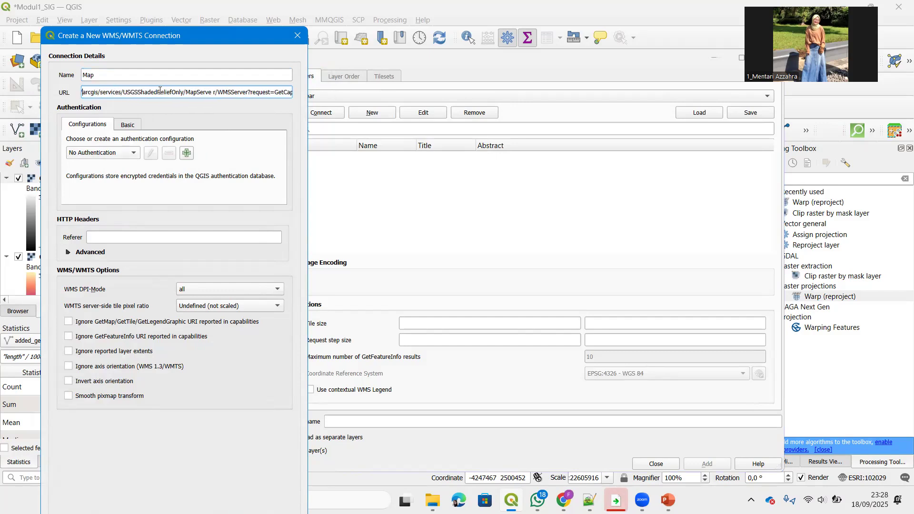
{"action": "key", "text": "Left"}
{"action": "key", "text": "Left"}
{"action": "key", "text": "Left"}
{"action": "key", "text": "Left"}
{"action": "key", "text": "Left"}
{"action": "key", "text": "Left"}
{"action": "key", "text": "Left"}
{"action": "key", "text": "Left"}
{"action": "key", "text": "Left"}
{"action": "key", "text": "Left"}
{"action": "key", "text": "Left"}
{"action": "key", "text": "Left"}
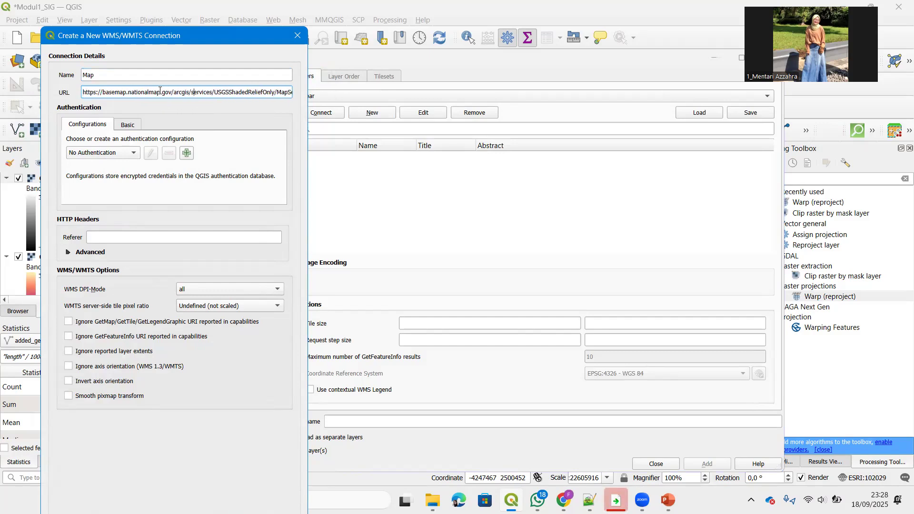
{"action": "key", "text": "Right"}
{"action": "key", "text": "Right"}
{"action": "key", "text": "Right"}
{"action": "key", "text": "Right"}
{"action": "key", "text": "Right"}
{"action": "key", "text": "Right"}
{"action": "key", "text": "Right"}
{"action": "key", "text": "Right"}
{"action": "key", "text": "Right"}
{"action": "key", "text": "Right"}
{"action": "key", "text": "Right"}
{"action": "key", "text": "Right"}
{"action": "key", "text": "Right"}
{"action": "key", "text": "Right"}
{"action": "key", "text": "Right"}
{"action": "key", "text": "Right"}
{"action": "key", "text": "Right"}
{"action": "key", "text": "Right"}
{"action": "key", "text": "Right"}
{"action": "key", "text": "Right"}
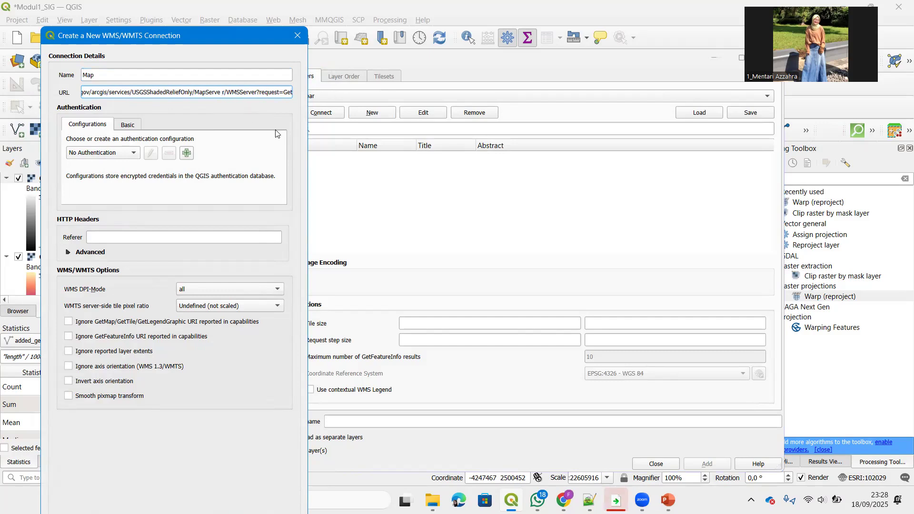
{"action": "key", "text": "BackSpace"}
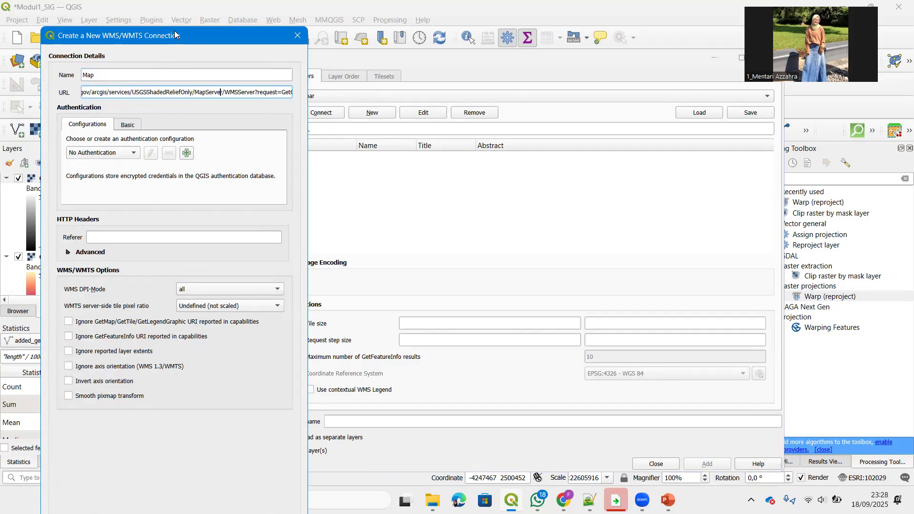
- Save the Map connection, overwriting the existing connection of the same name
{"action": "left_click_drag", "start_coordinate": [158, 37], "coordinate": [157, 11]}
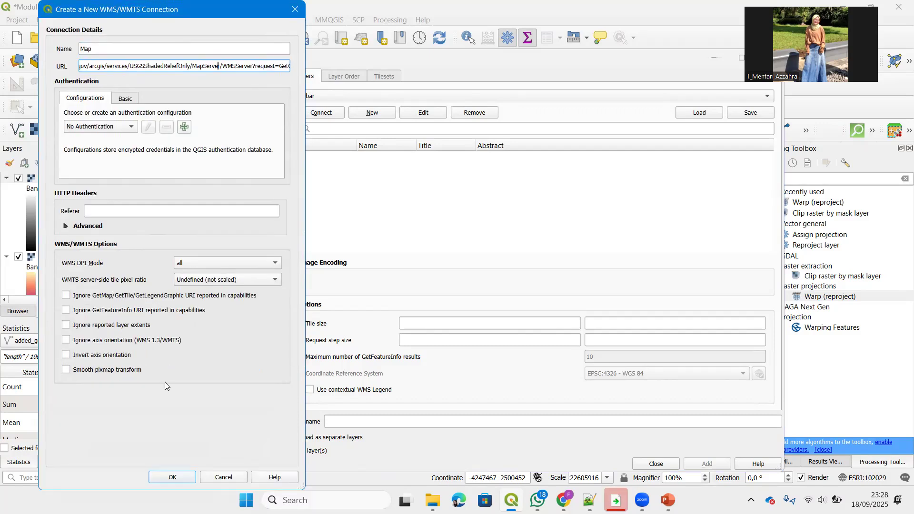
{"action": "left_click", "coordinate": [173, 478]}
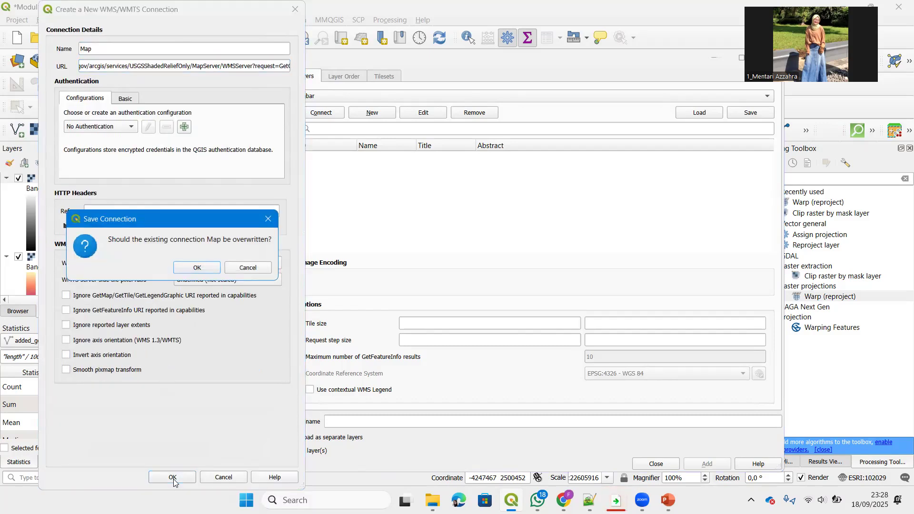
{"action": "left_click", "coordinate": [180, 268]}
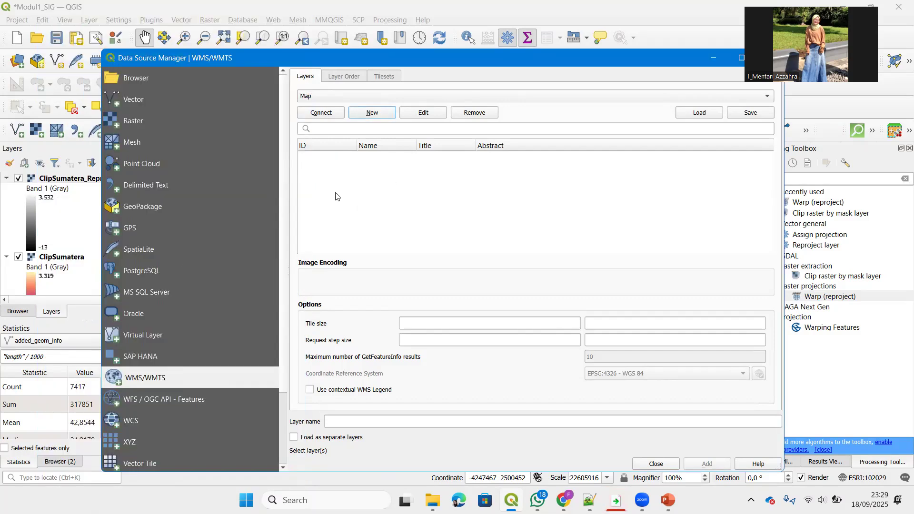
- Connect to the Map service, add its USGS shaded relief layer to the project, and close the Data Source Manager
{"action": "left_click", "coordinate": [321, 114]}
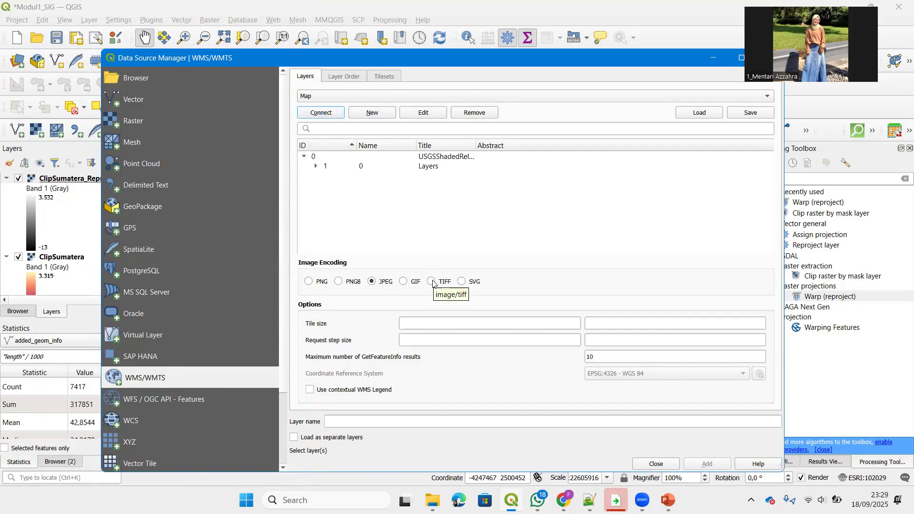
{"action": "left_click", "coordinate": [315, 166]}
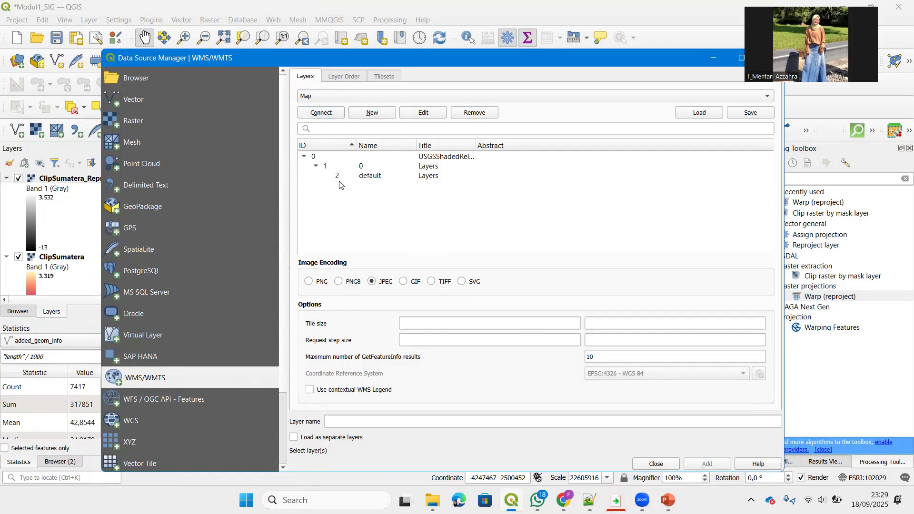
{"action": "left_click", "coordinate": [439, 284]}
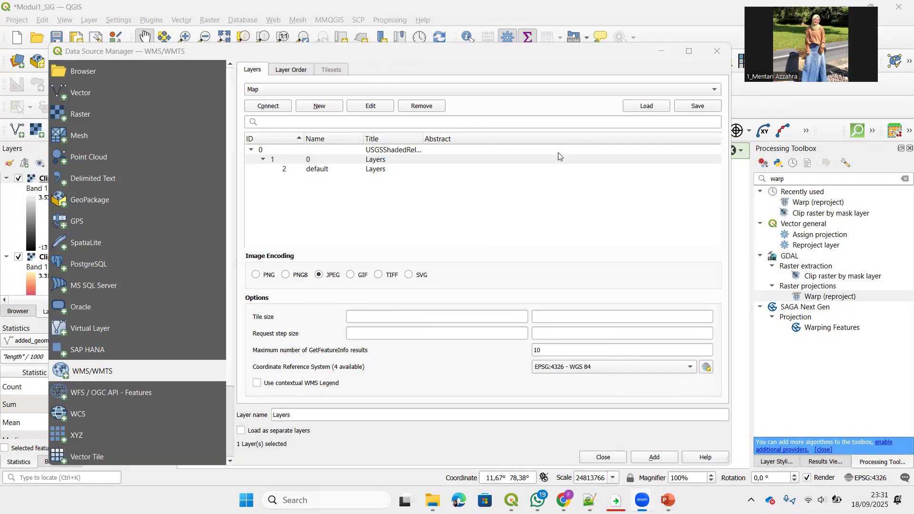
{"action": "left_click", "coordinate": [290, 159]}
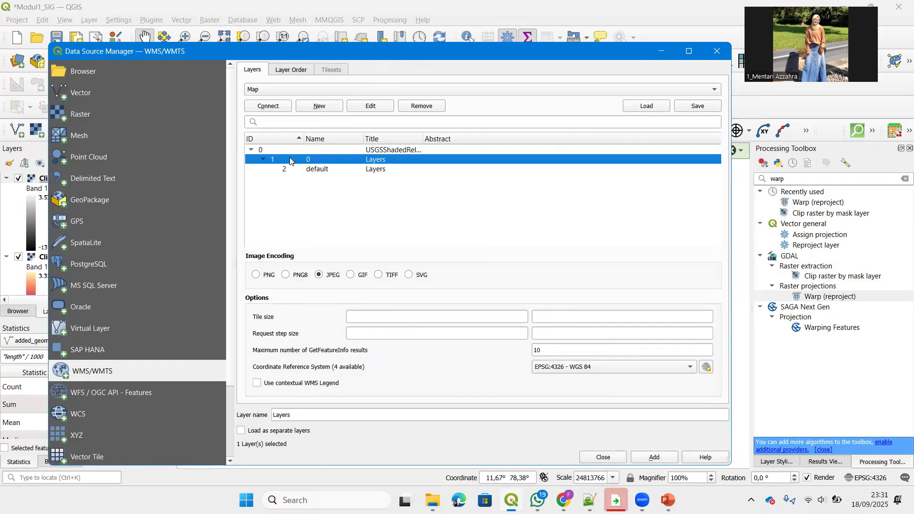
{"action": "left_click", "coordinate": [291, 151]}
{"action": "left_click", "coordinate": [646, 459]}
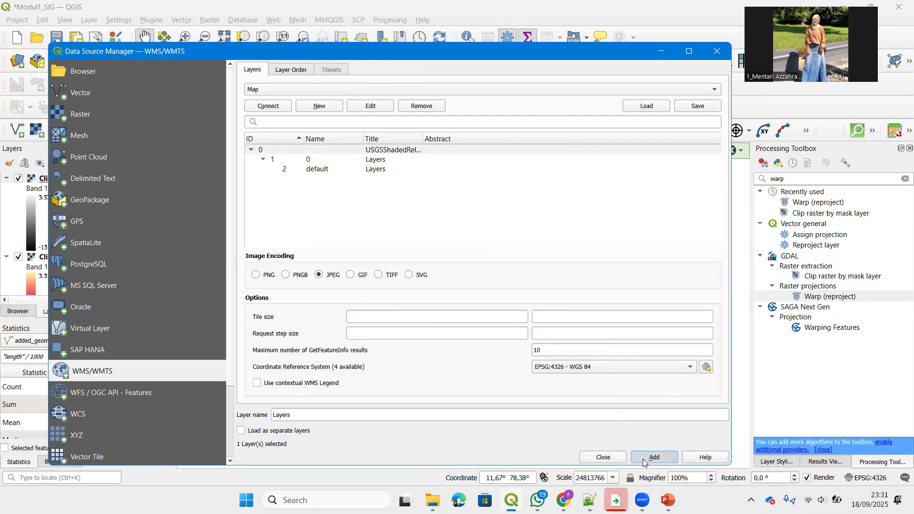
{"action": "left_click", "coordinate": [618, 459]}
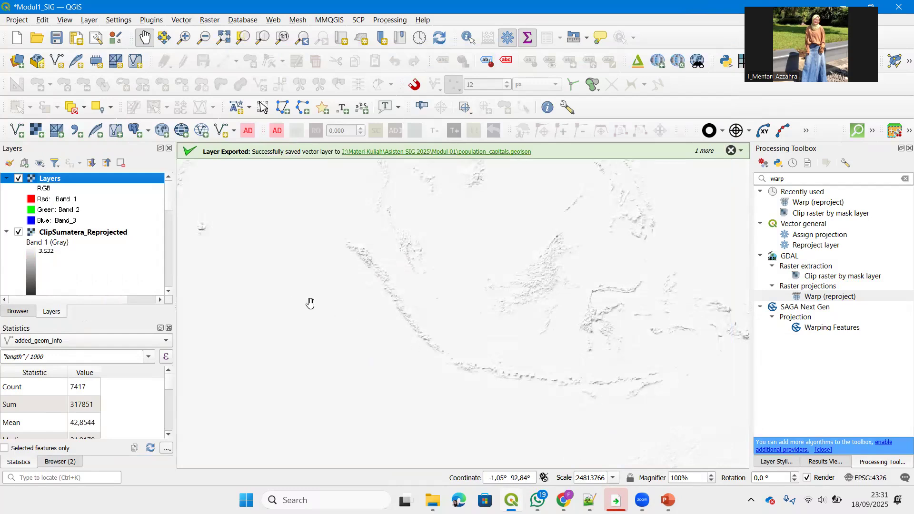
{"action": "scroll", "coordinate": [279, 303], "scroll_direction": "down", "scroll_amount": 1}
{"action": "left_click_drag", "start_coordinate": [373, 296], "coordinate": [386, 340]}
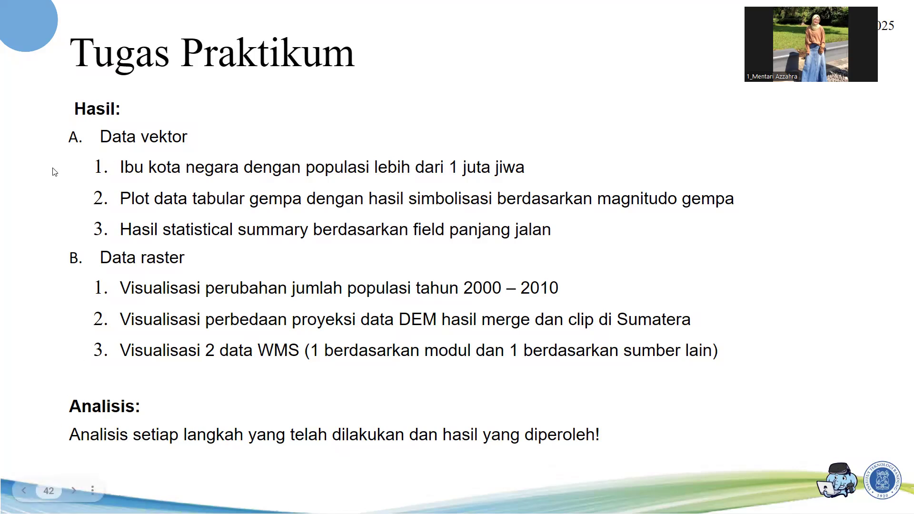
{"action": "key", "text": "l"}
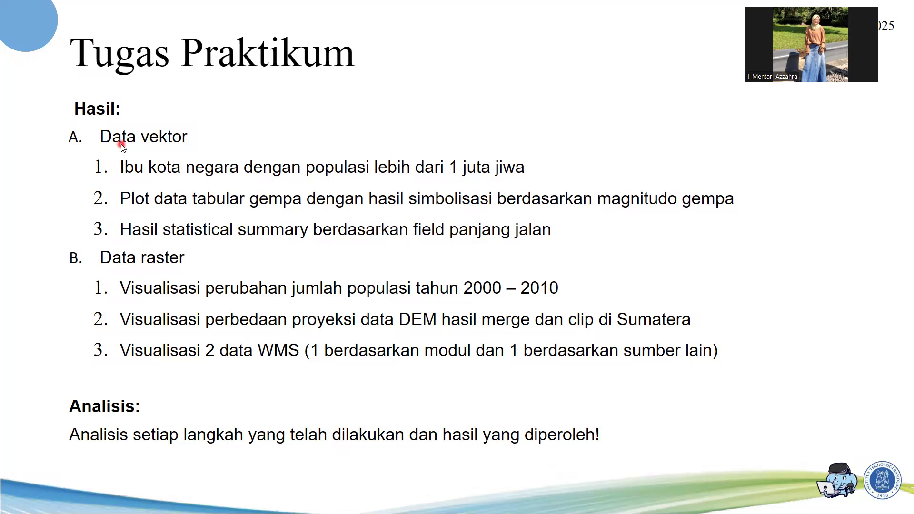